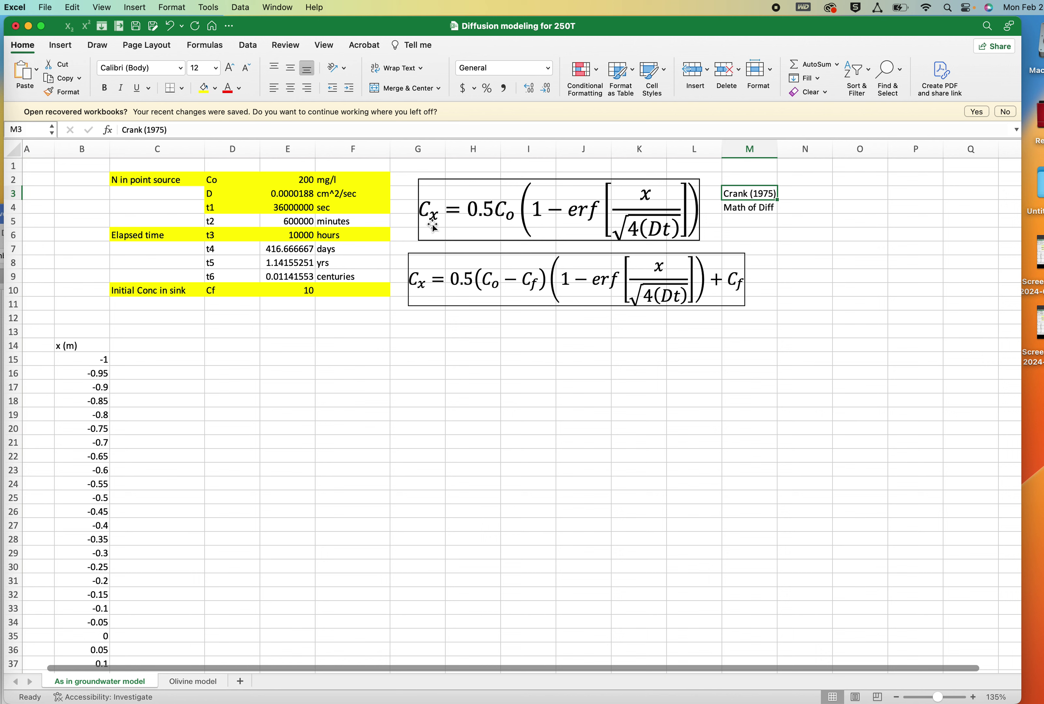
# Examine the source concentration, diffusion coefficient and elapsed time inputs, and the full list of x distances in metres
pyautogui.click(155, 182)
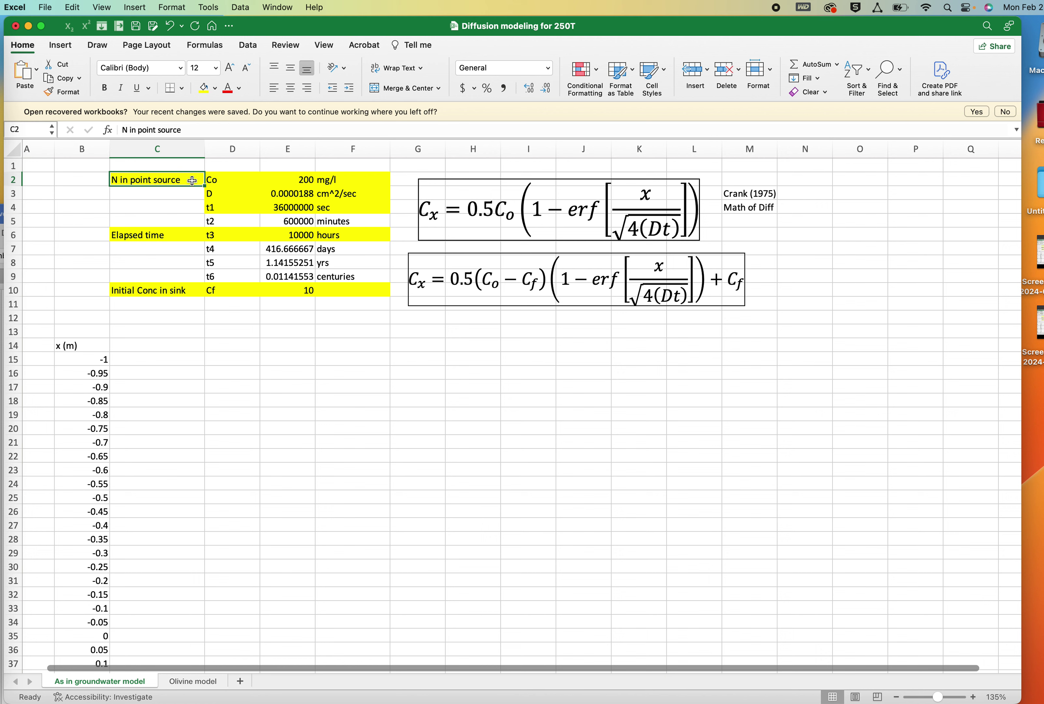
pyautogui.click(222, 180)
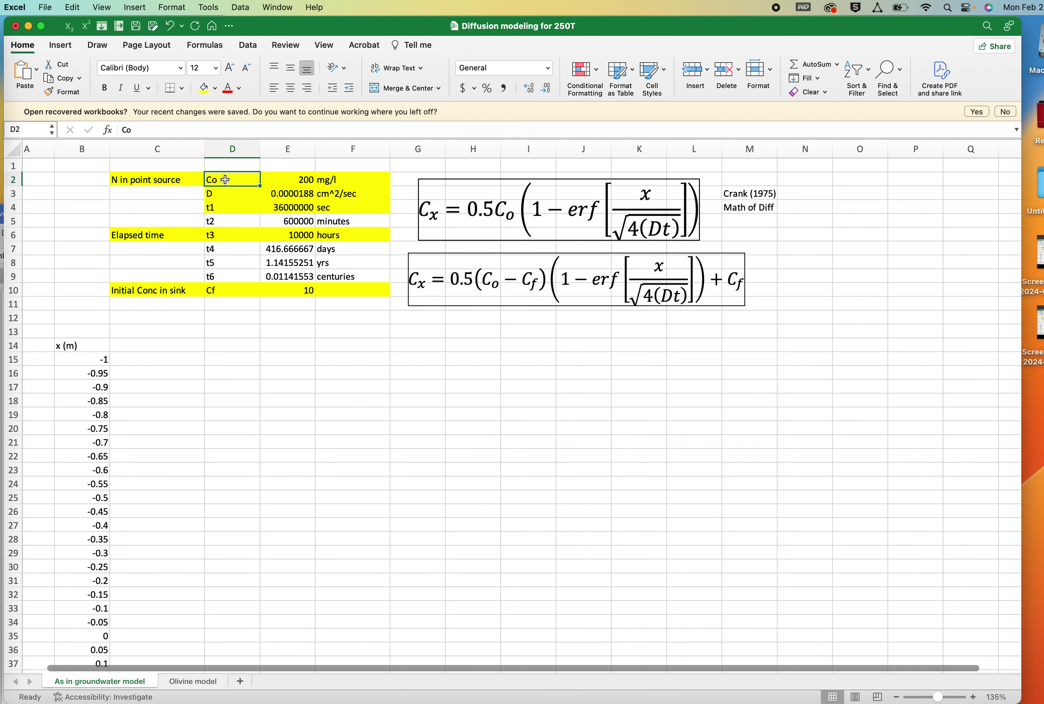
pyautogui.click(298, 181)
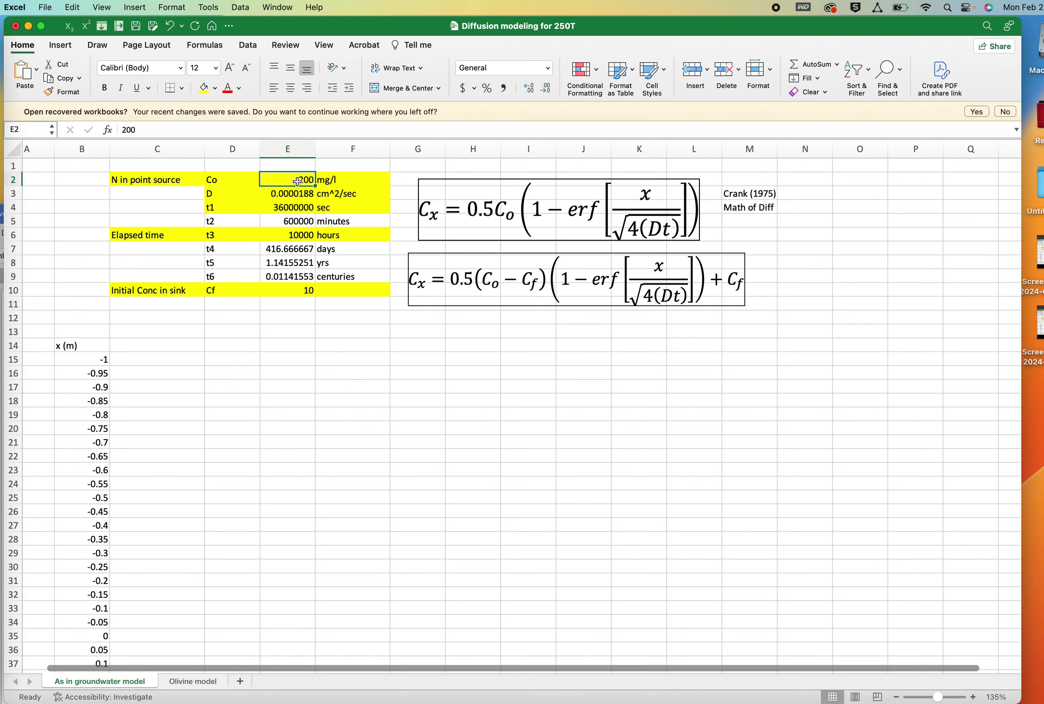
pyautogui.click(294, 196)
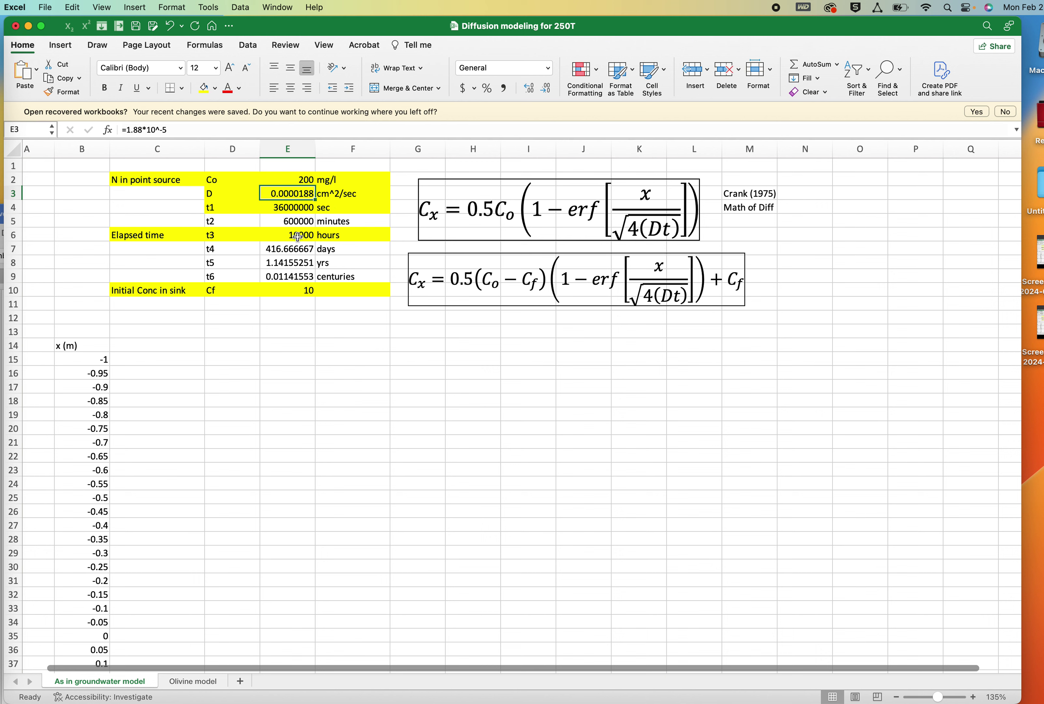
pyautogui.click(333, 197)
pyautogui.click(294, 211)
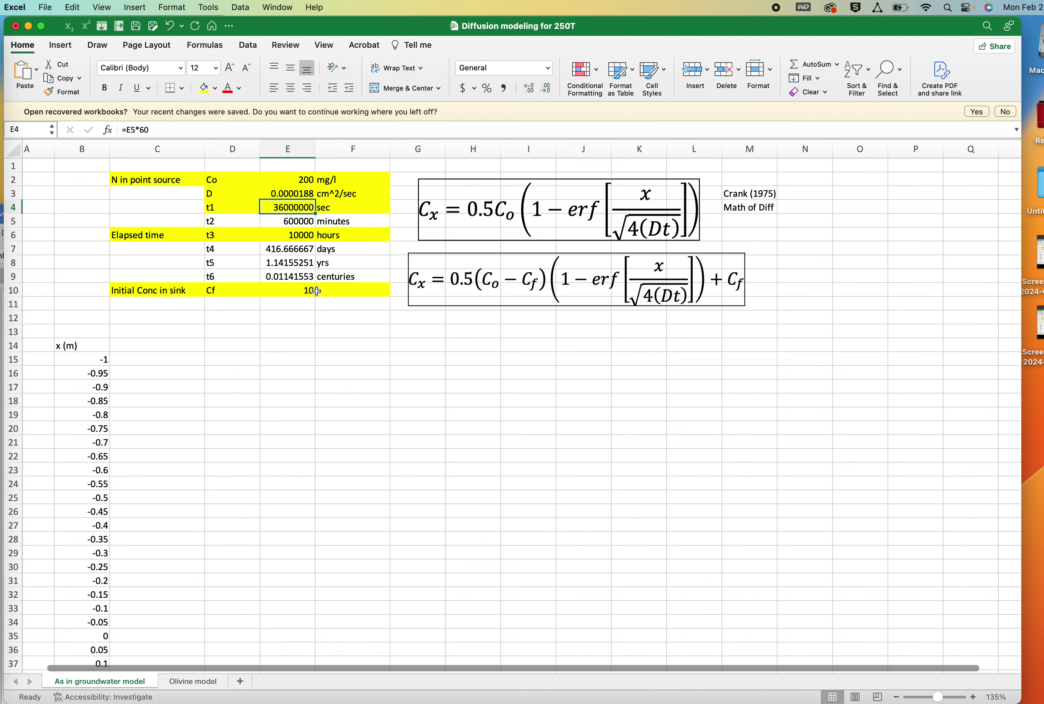
pyautogui.click(158, 344)
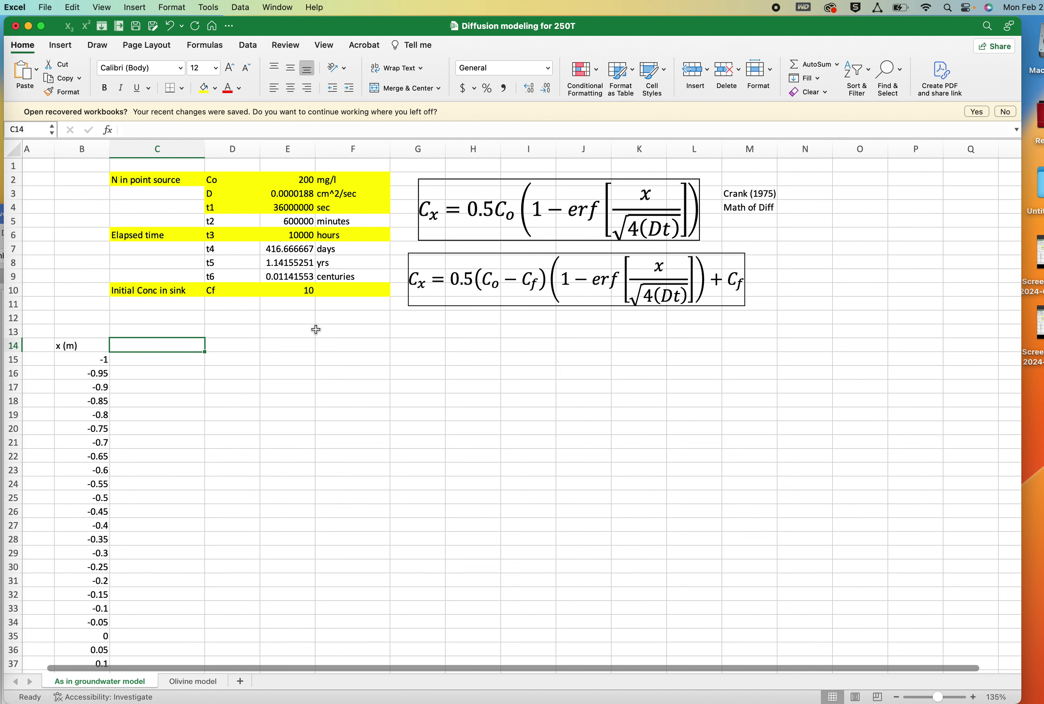
pyautogui.click(98, 360)
pyautogui.scroll(-3, 119, 414)
pyautogui.scroll(-7, 119, 413)
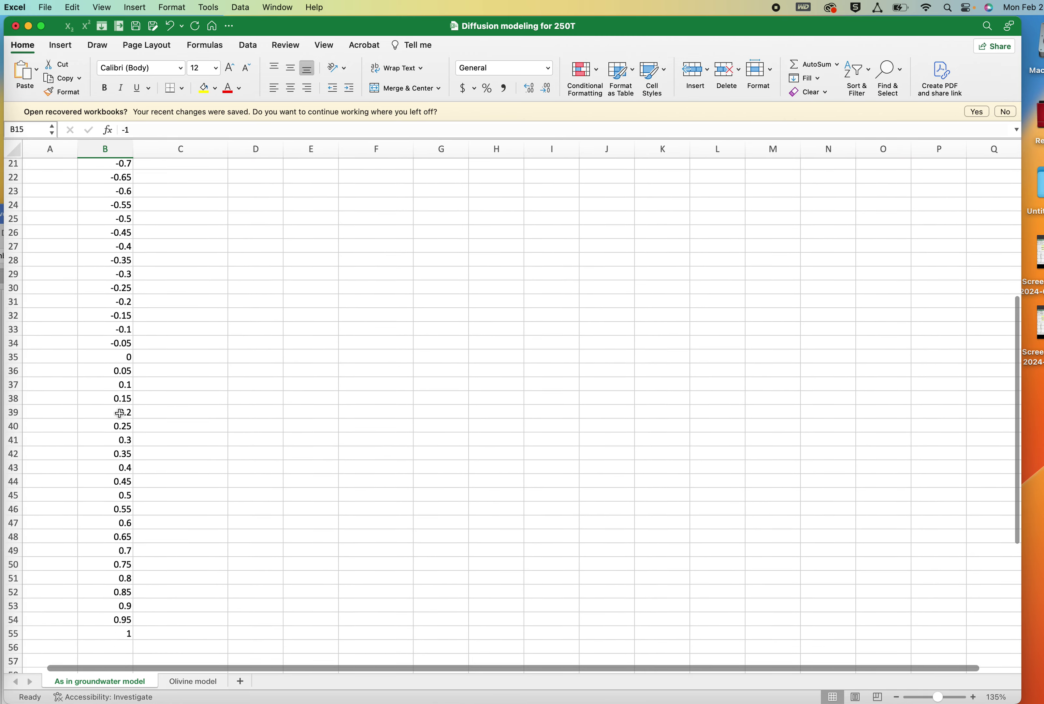
pyautogui.scroll(8, 119, 413)
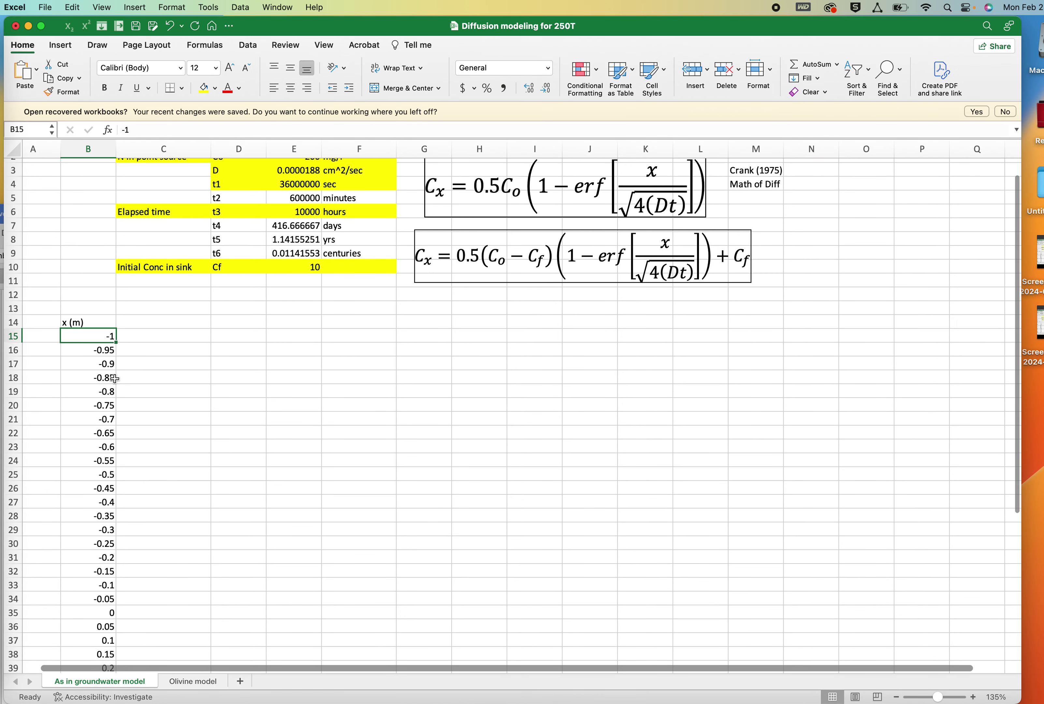
# Add the column header "x (cm)" in cell C14, beside the x (m) header
pyautogui.click(144, 333)
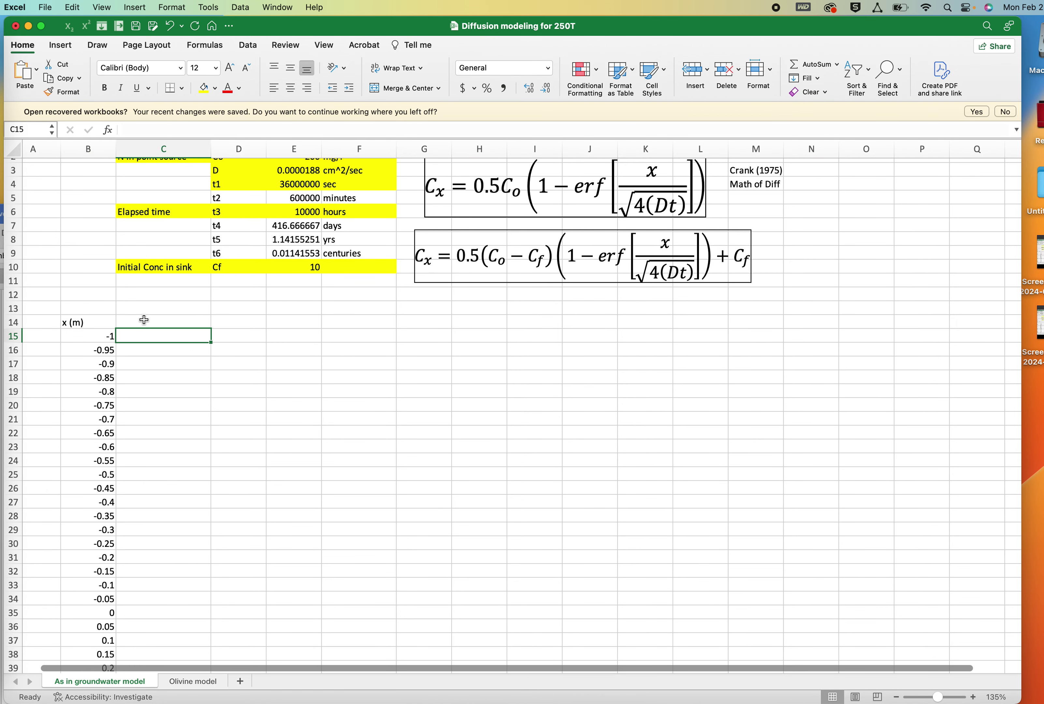
pyautogui.click(145, 323)
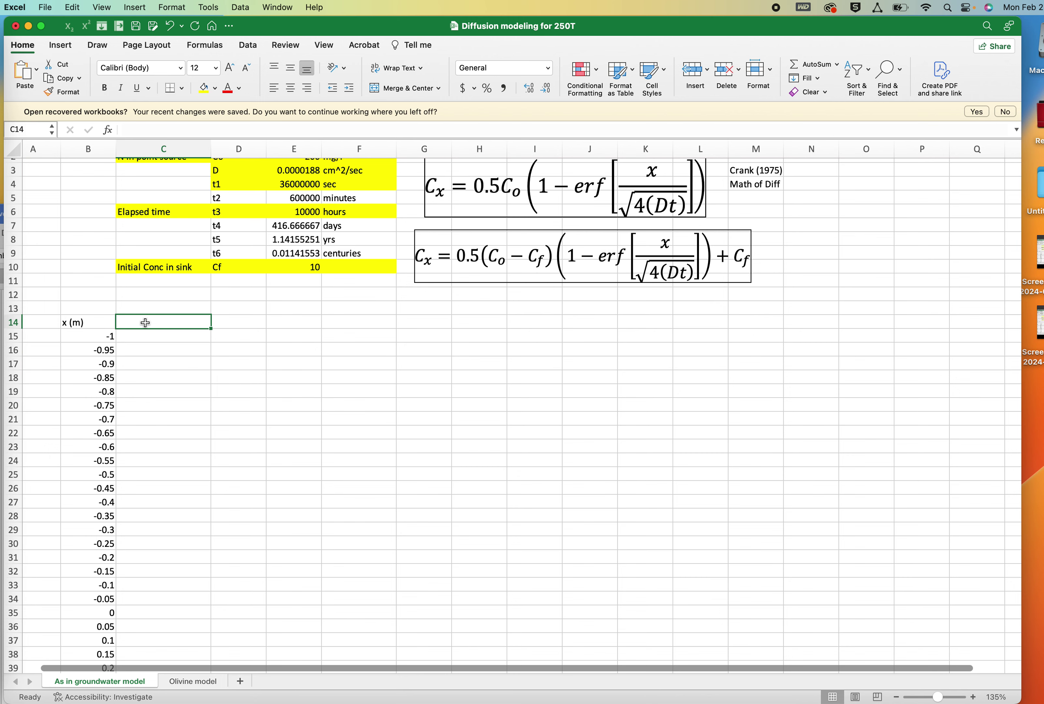
pyautogui.scroll(1, 322, 308)
pyautogui.hscroll(1, 322, 308)
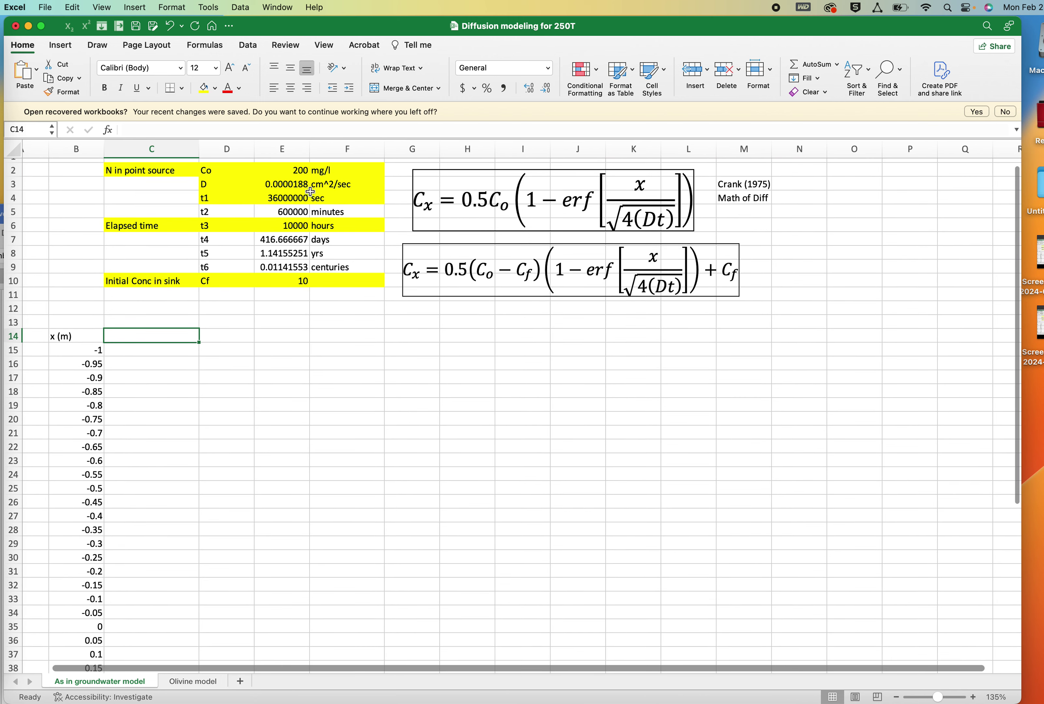
pyautogui.click(286, 180)
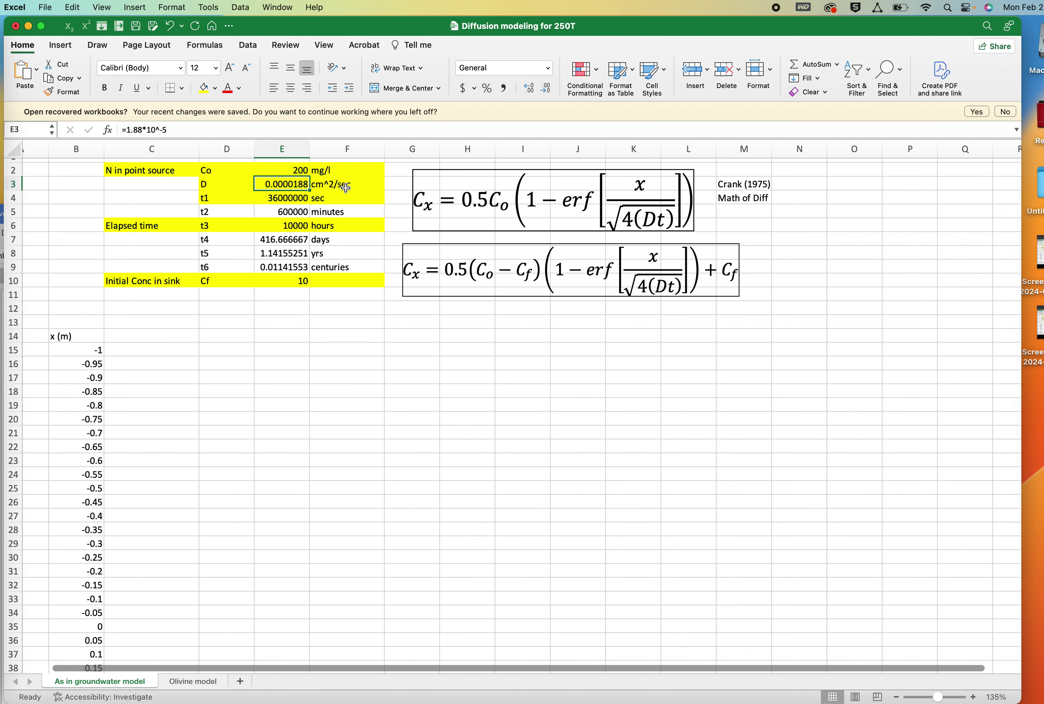
pyautogui.click(163, 333)
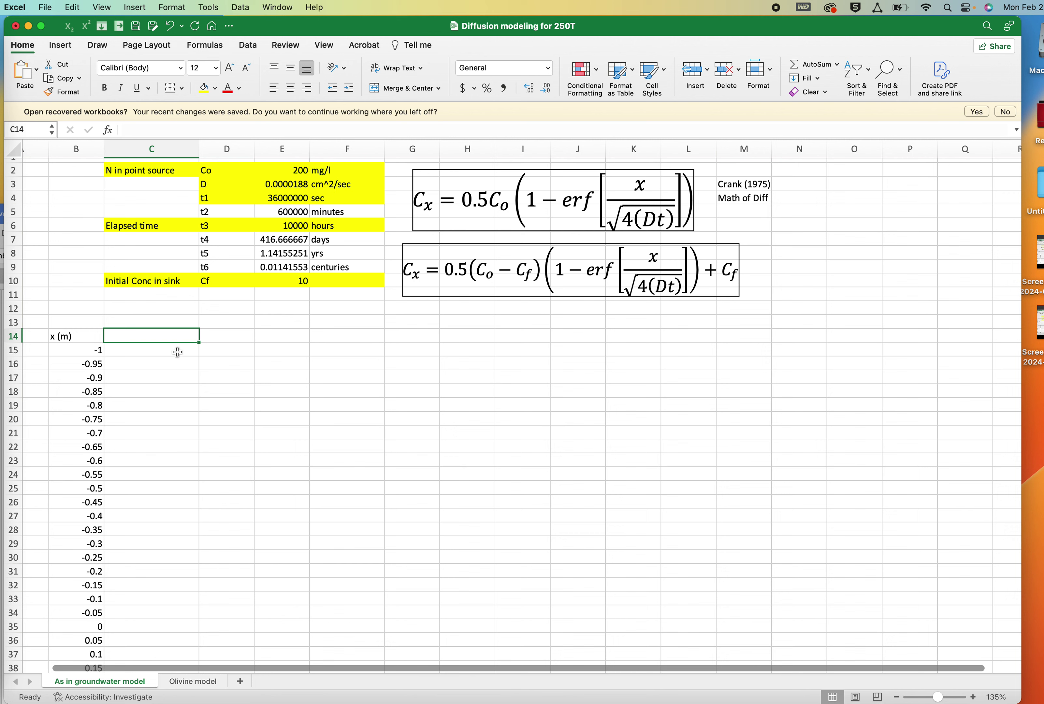
pyautogui.write('x (cm')
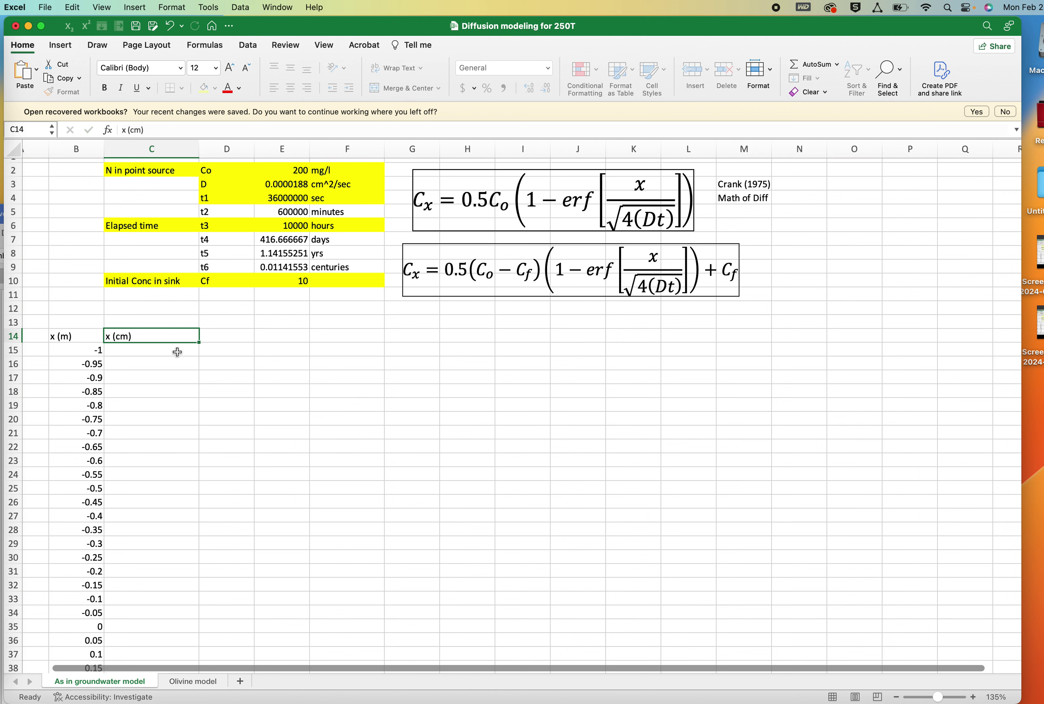
pyautogui.press('Return')
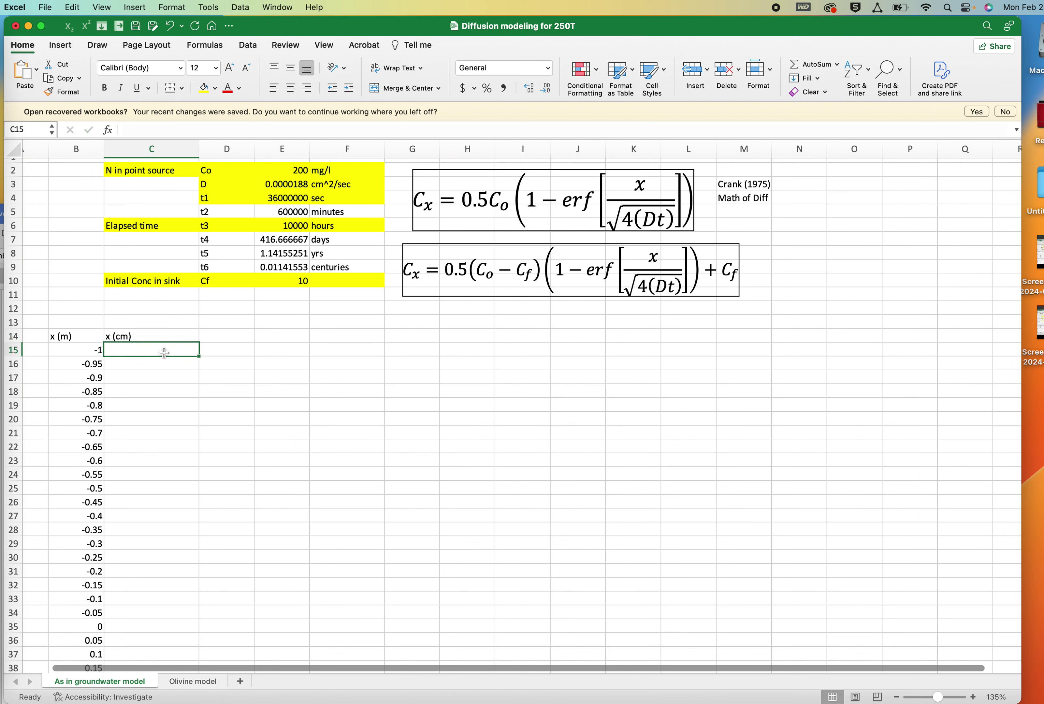
# Convert the x distances to centimetres with =100*B15 in C15 and fill the formula down to C55
pyautogui.write('=')
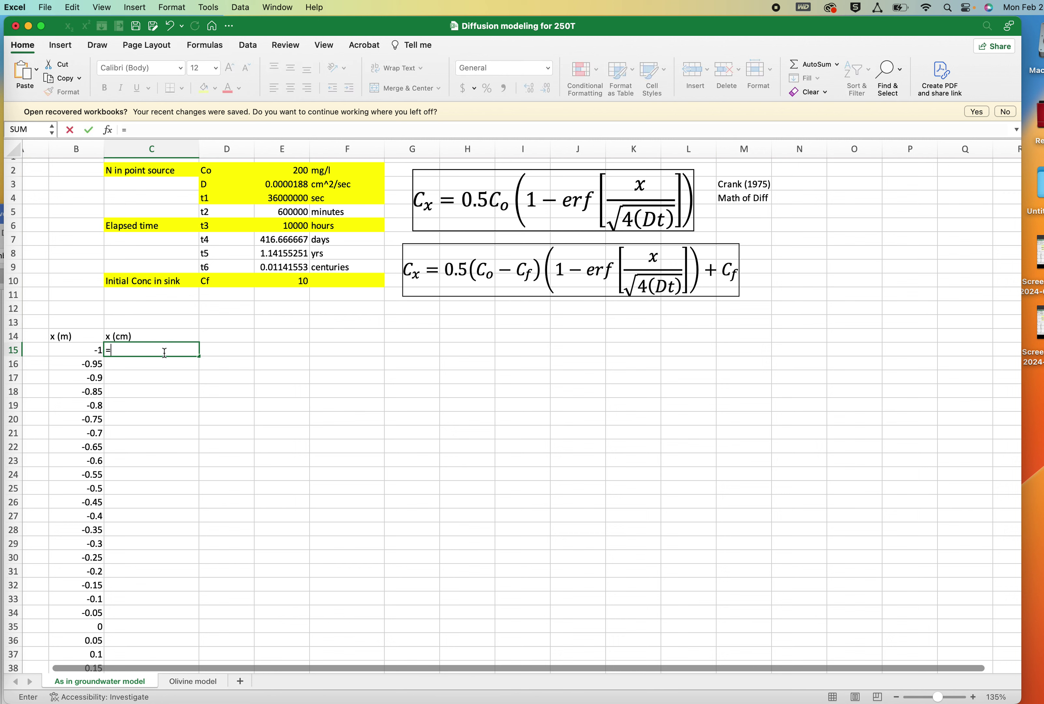
pyautogui.write('100*')
pyautogui.click(85, 350)
pyautogui.press('Return')
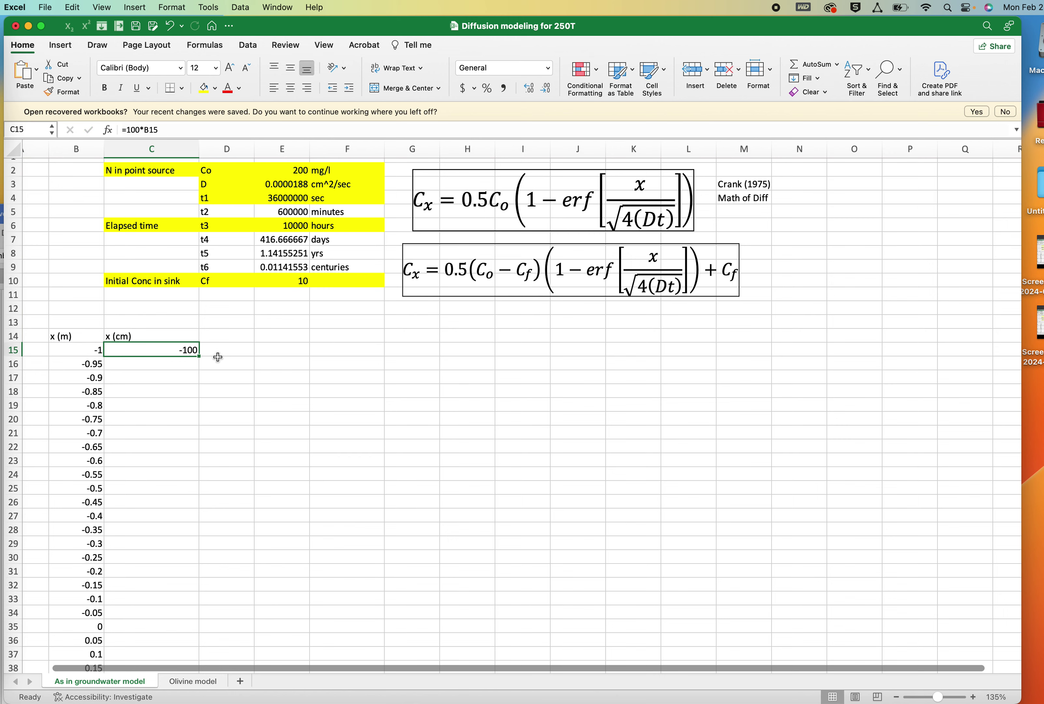
pyautogui.moveTo(199, 356); pyautogui.dragTo(165, 652)
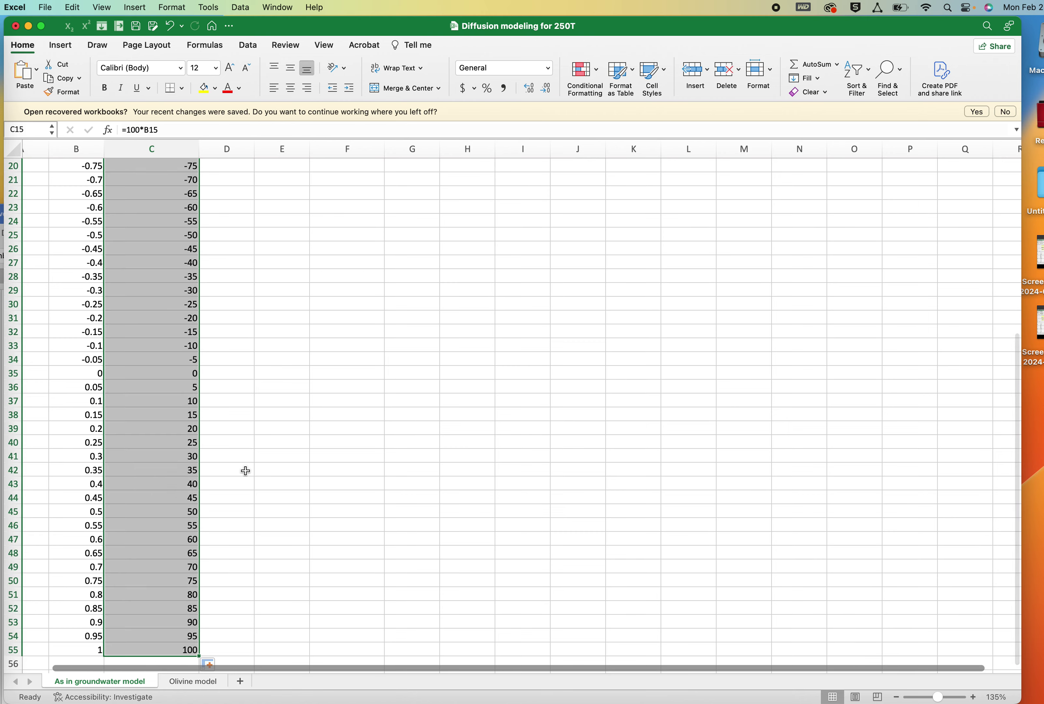
# Add the column header "Cx" in cell D14, beside the x (cm) header
pyautogui.scroll(5, 245, 471)
pyautogui.moveTo(222, 271); pyautogui.dragTo(215, 331)
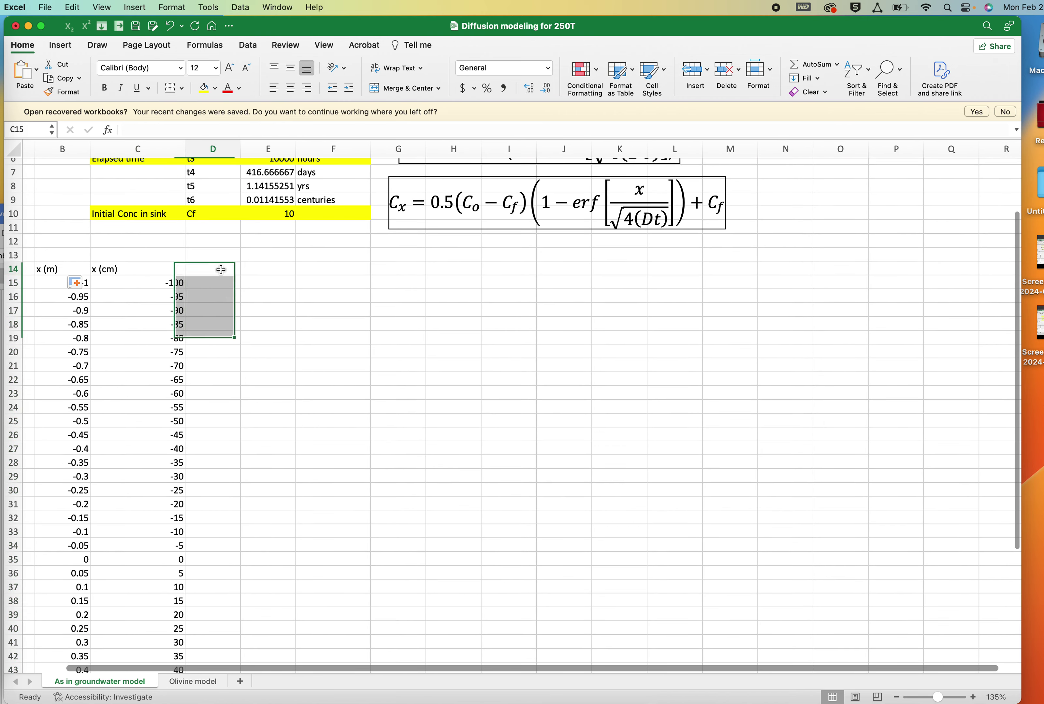
pyautogui.click(220, 270)
pyautogui.write('Cx')
pyautogui.click(211, 289)
# Begin the Cx formula in D15 with =0.5*E$2*(1-ERF(, keeping the row of the source concentration reference fixed
pyautogui.scroll(2, 261, 358)
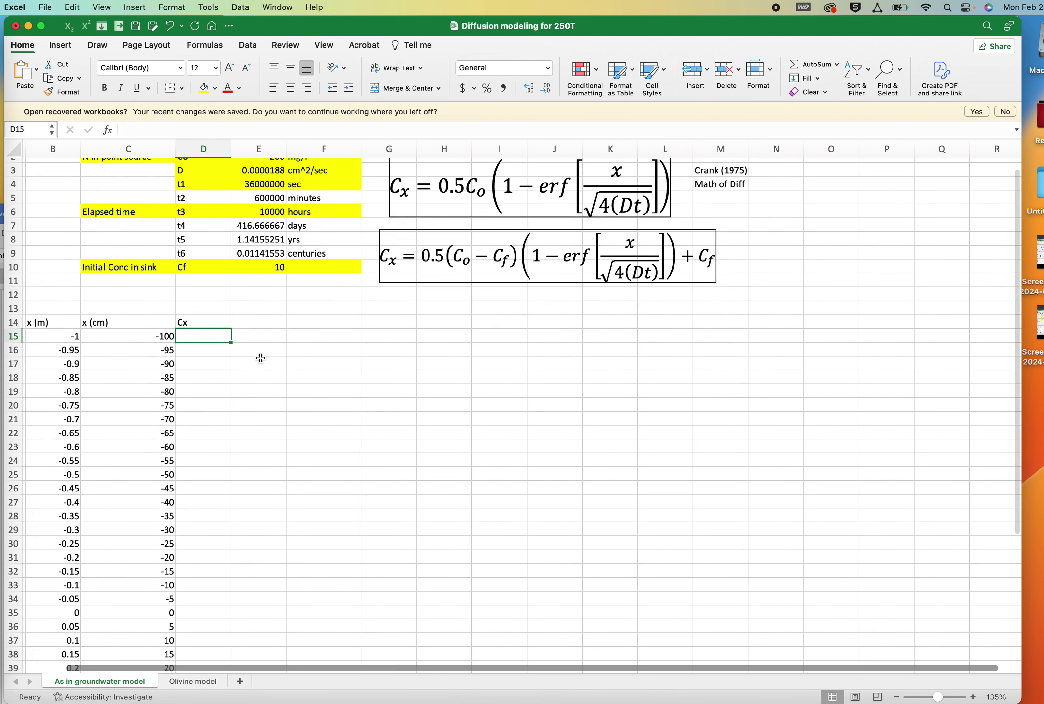
pyautogui.scroll(3, 261, 357)
pyautogui.write('=')
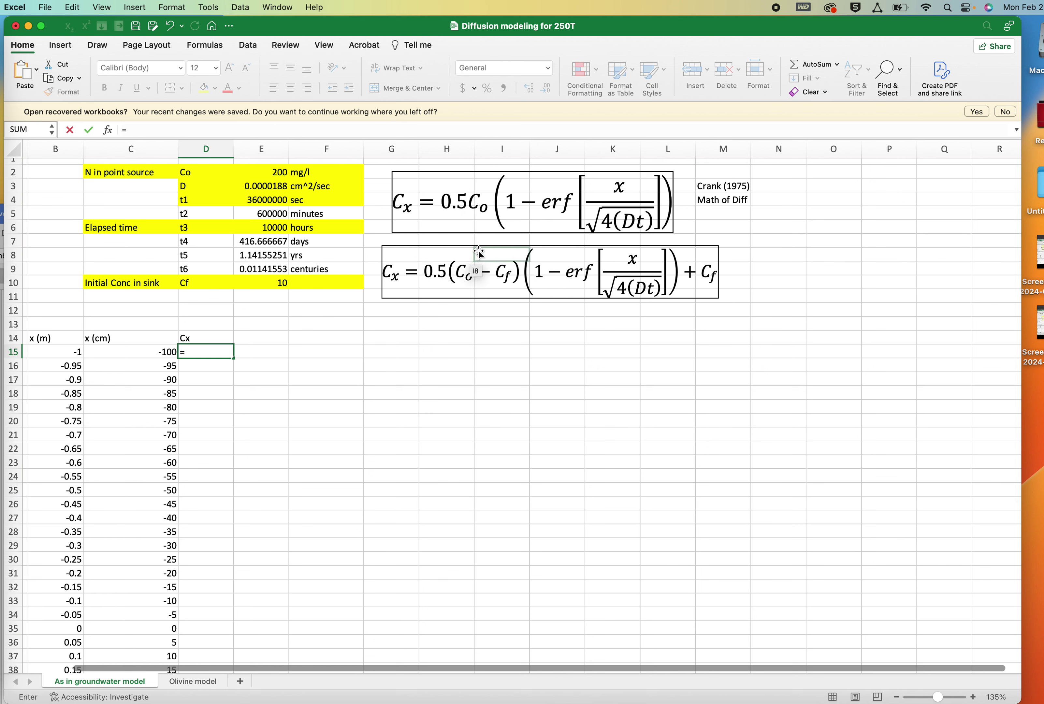
pyautogui.write('0.5*')
pyautogui.click(269, 172)
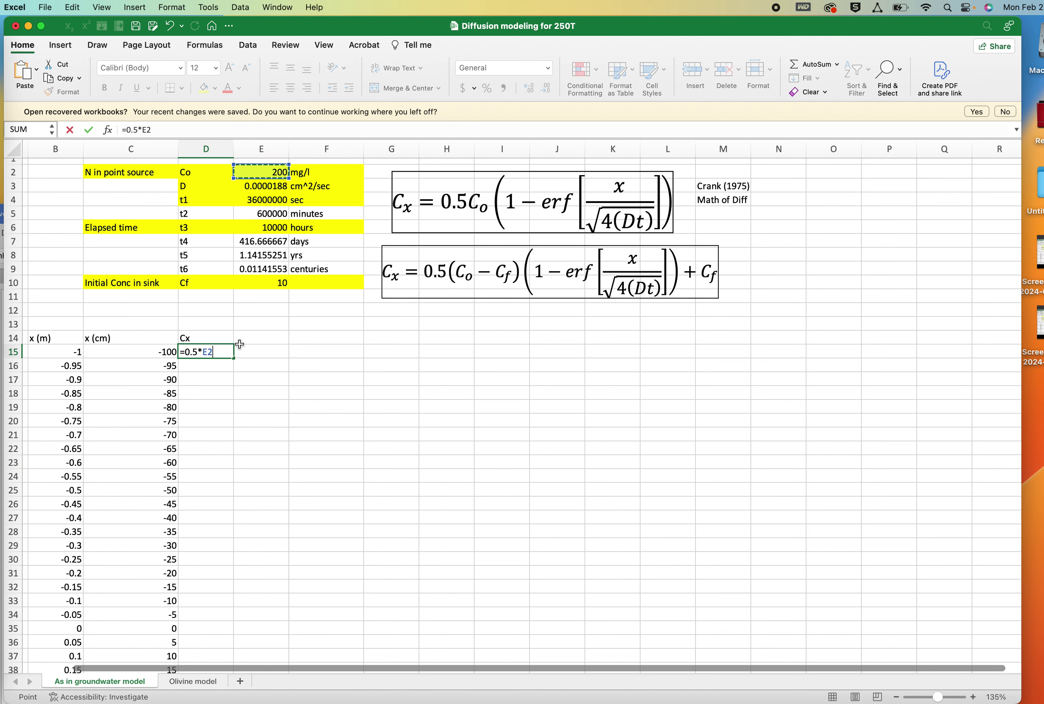
pyautogui.click(147, 133)
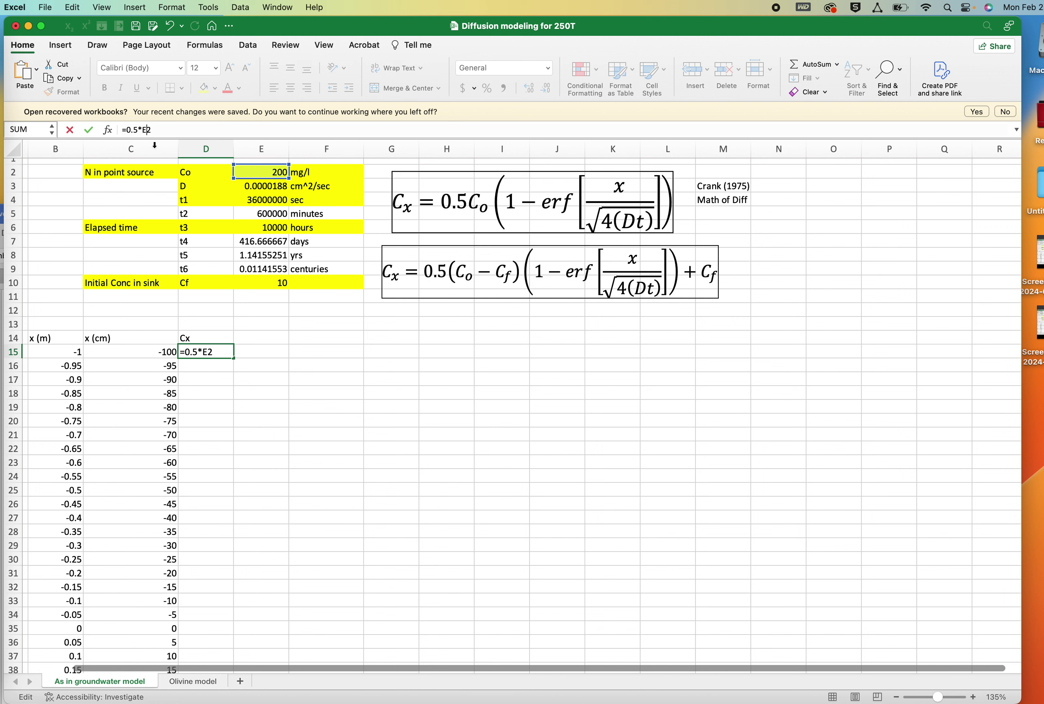
pyautogui.write('$2*(1-erf')
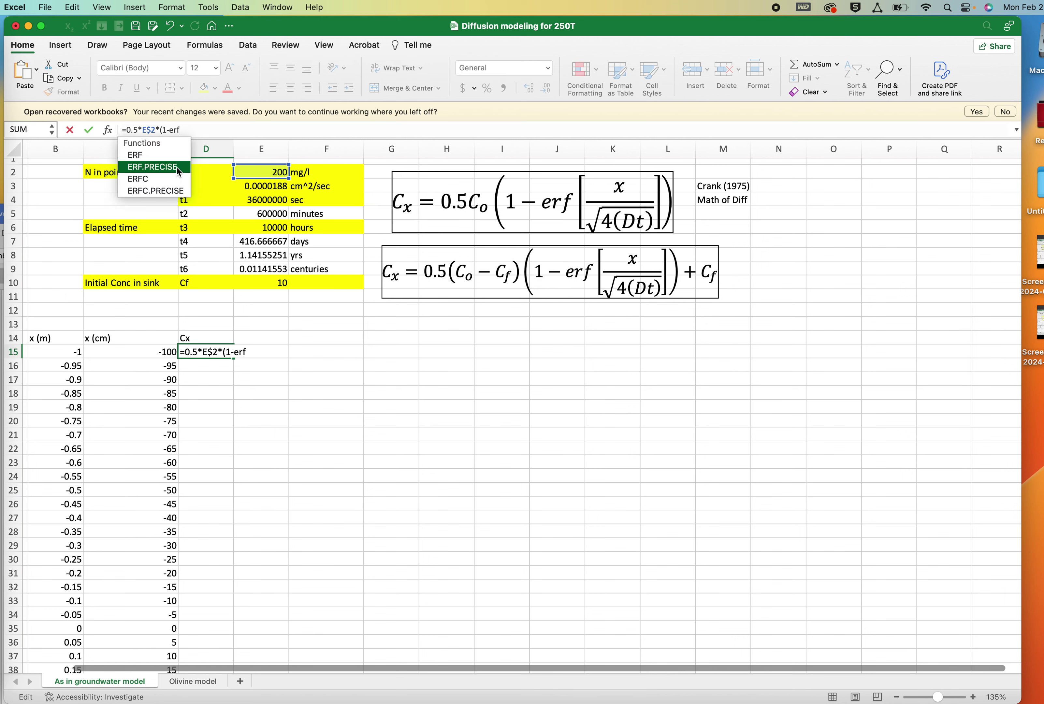
pyautogui.doubleClick(169, 156)
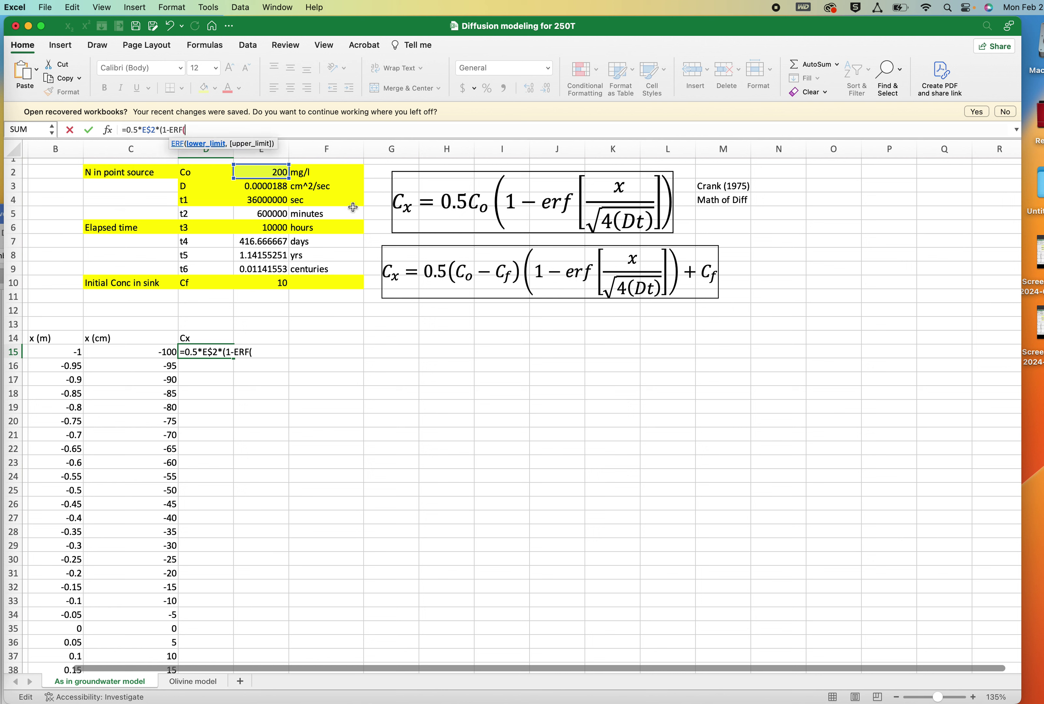
# Complete the D15 formula with C15/SQRT(4*E$3*E$4))), fixing the rows of the diffusion coefficient and time references, and enter it
pyautogui.click(148, 352)
pyautogui.write('/sqrt(')
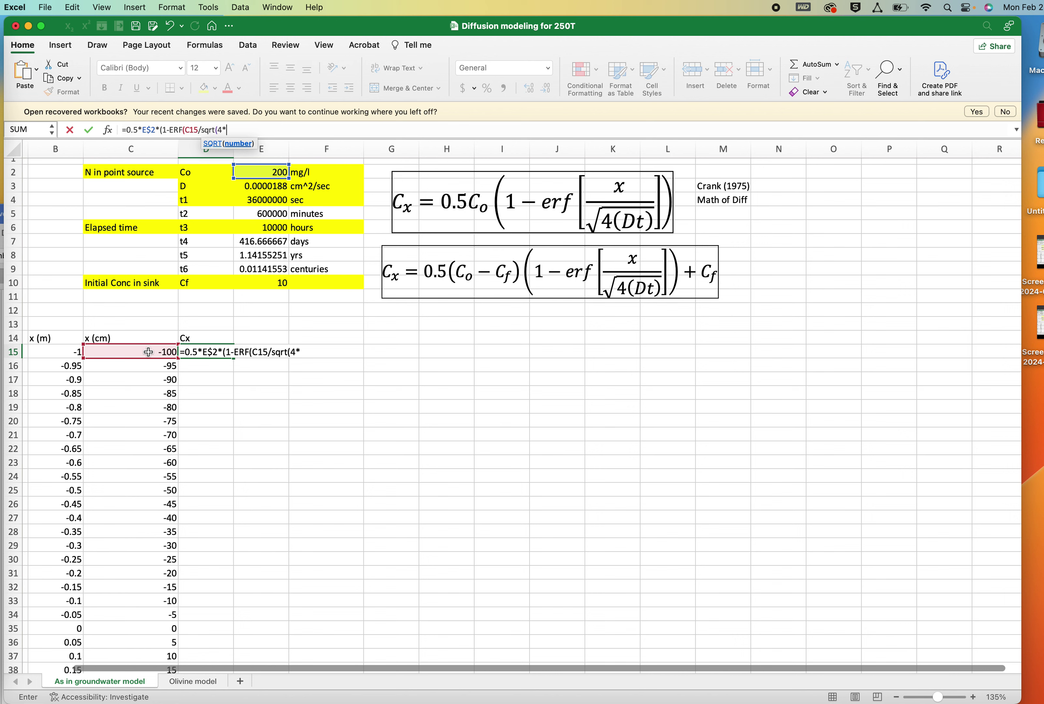
pyautogui.write('4*')
pyautogui.click(274, 184)
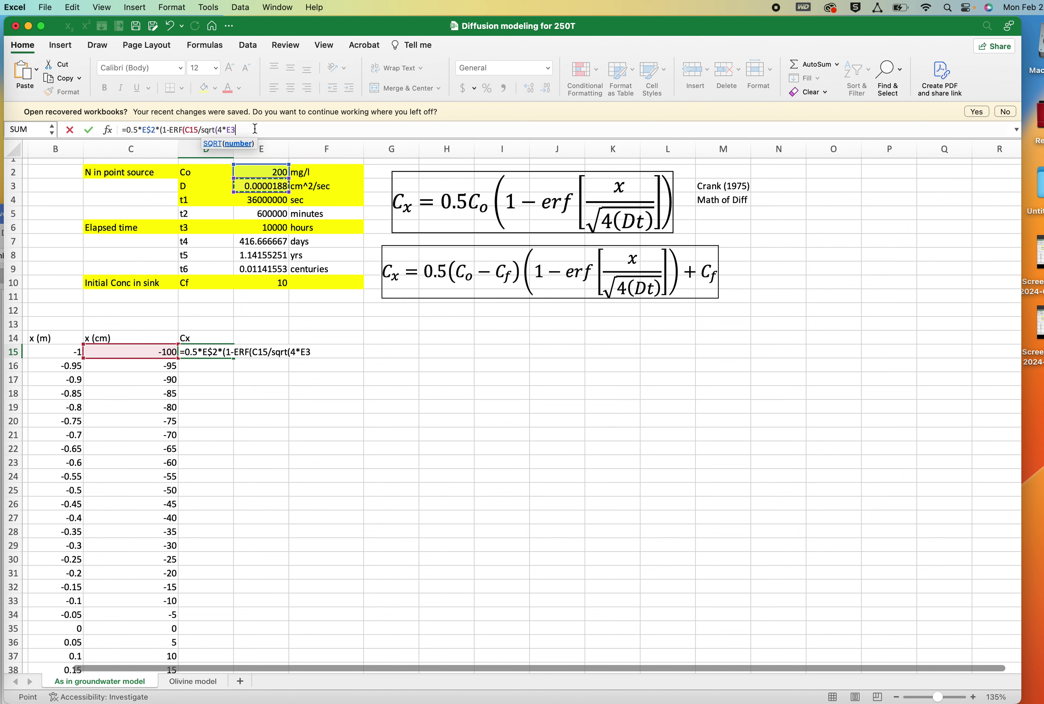
pyautogui.click(232, 130)
pyautogui.write('$3*')
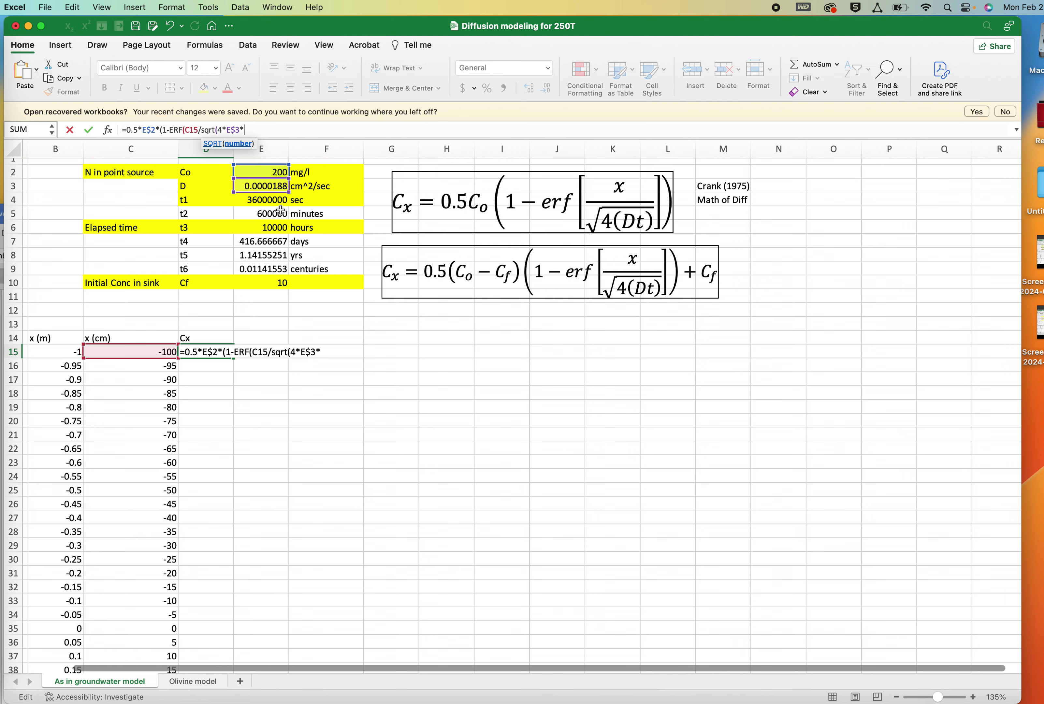
pyautogui.click(272, 200)
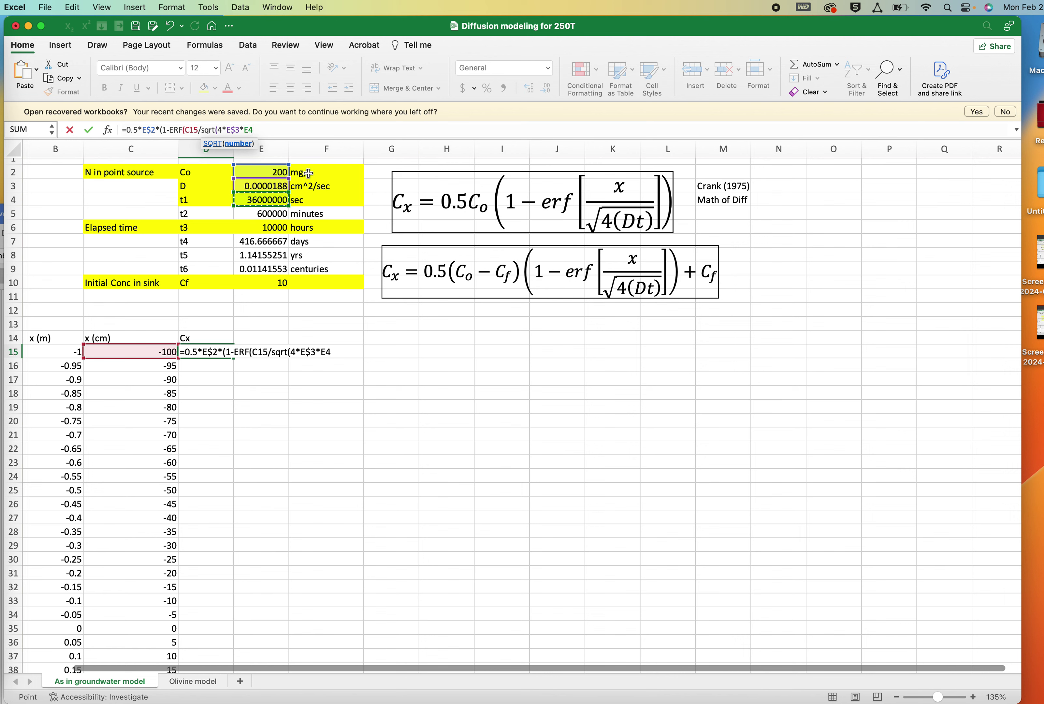
pyautogui.click(250, 130)
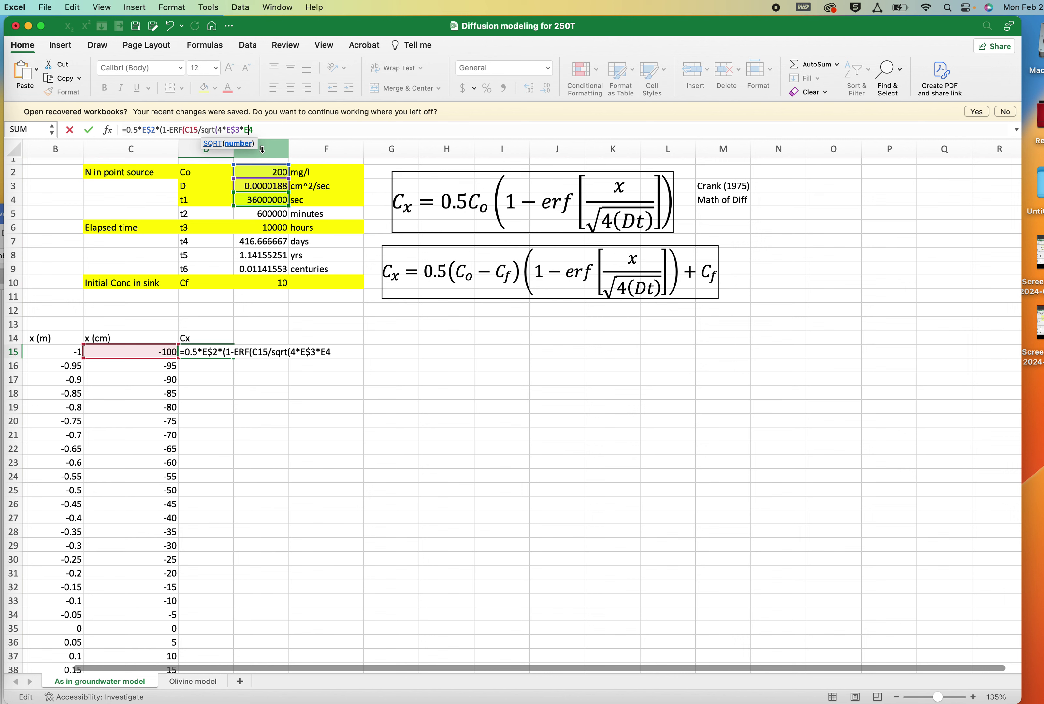
pyautogui.write('$')
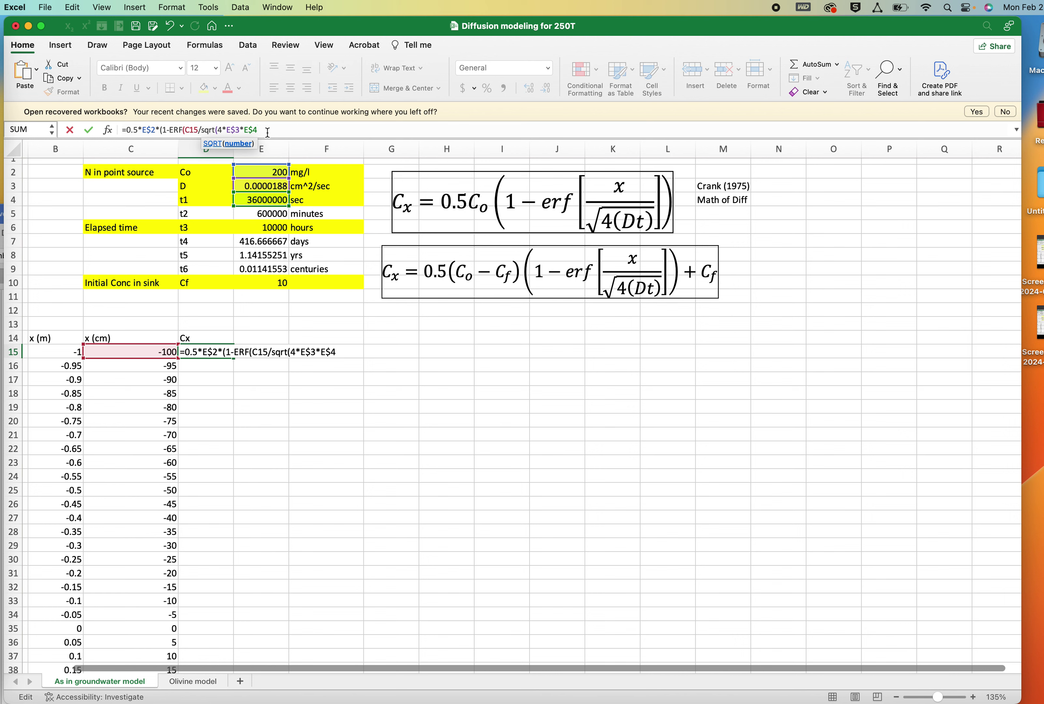
pyautogui.write(')')
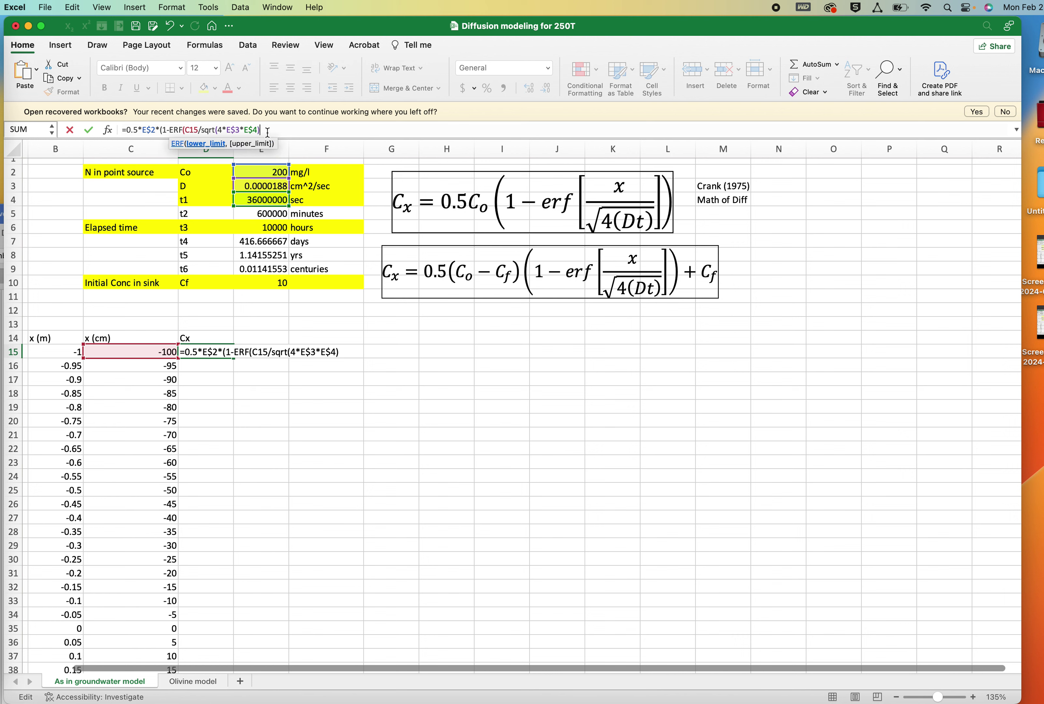
pyautogui.write('))')
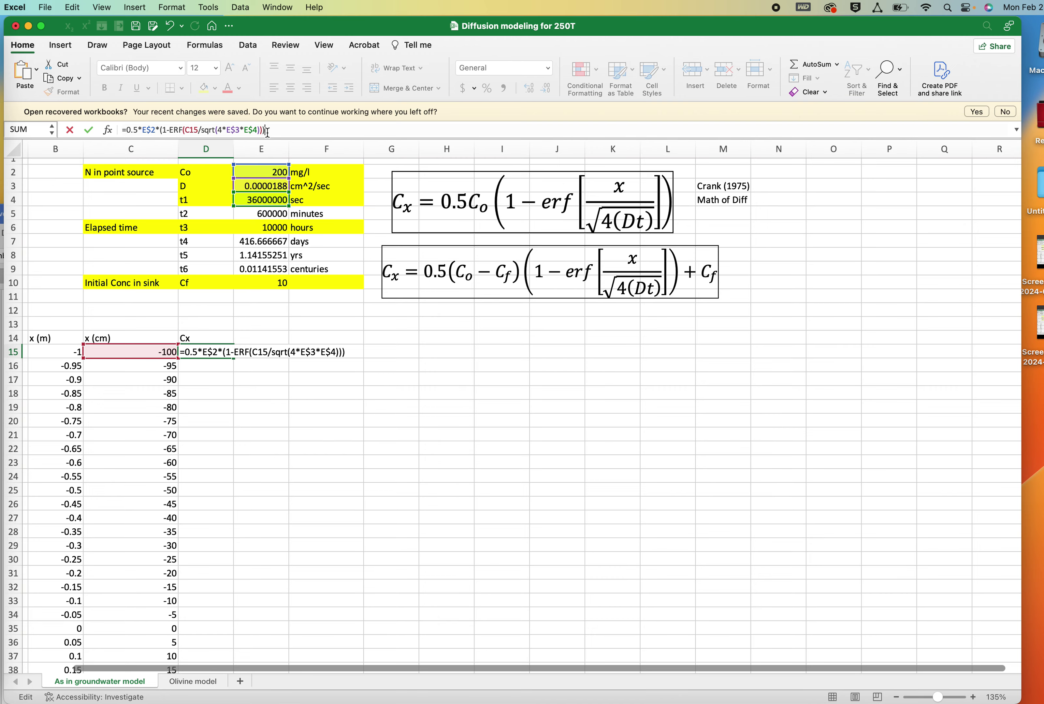
pyautogui.write(')')
pyautogui.press('Return')
# Fill the Cx formula from D15 down to D55, alongside the x distances
pyautogui.scroll(-6, 258, 377)
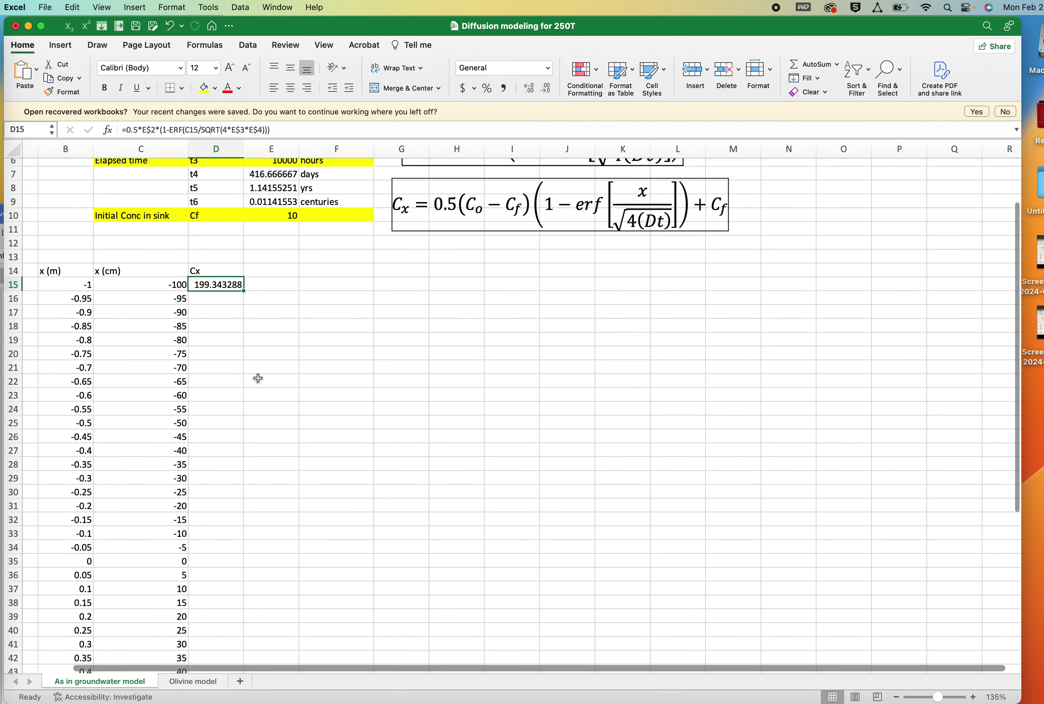
pyautogui.scroll(-5, 258, 378)
pyautogui.hscroll(-1, 258, 378)
pyautogui.keyDown('shift'); pyautogui.click(257, 445); pyautogui.keyUp('shift')
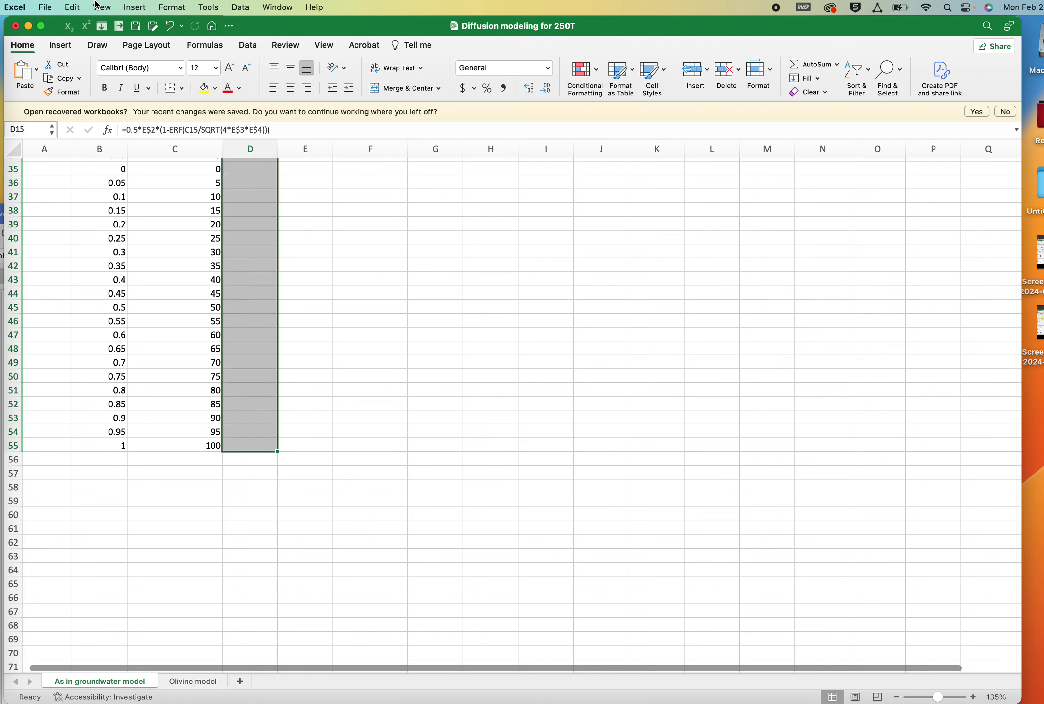
pyautogui.click(77, 7)
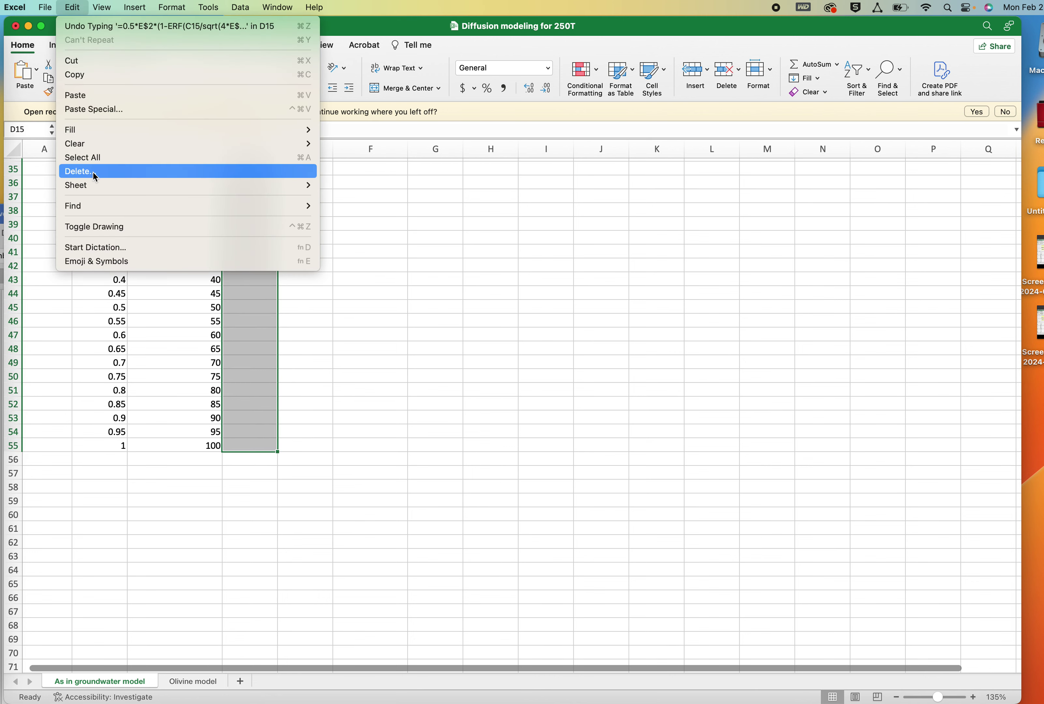
pyautogui.moveTo(92, 133)
pyautogui.click(355, 129)
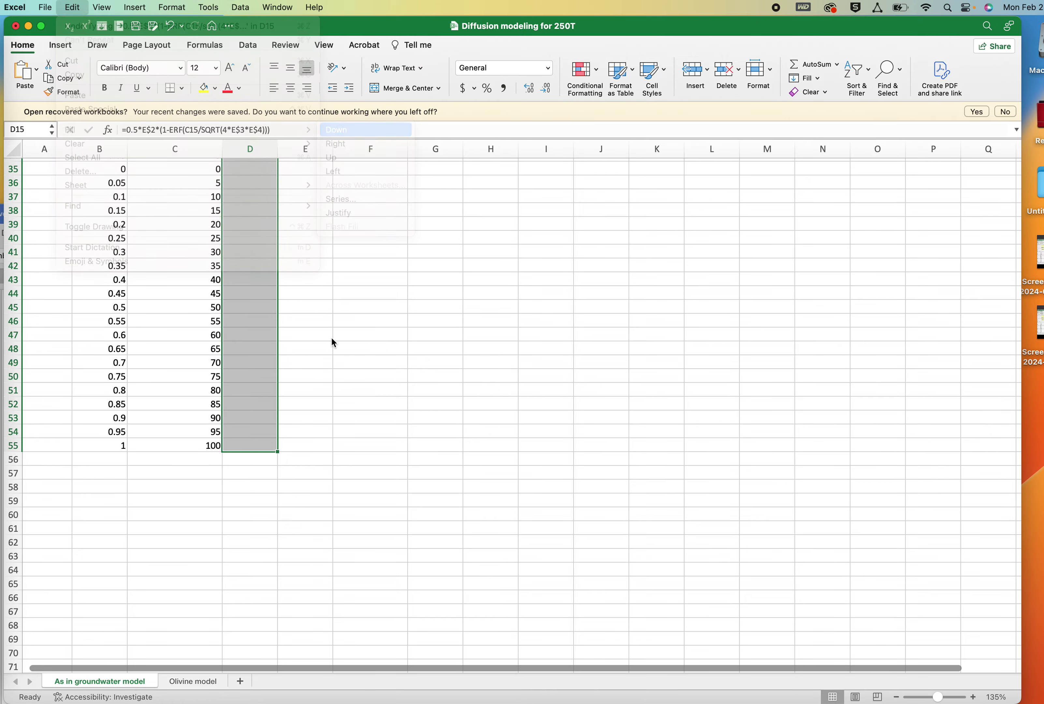
pyautogui.scroll(10, 330, 387)
pyautogui.scroll(3, 330, 385)
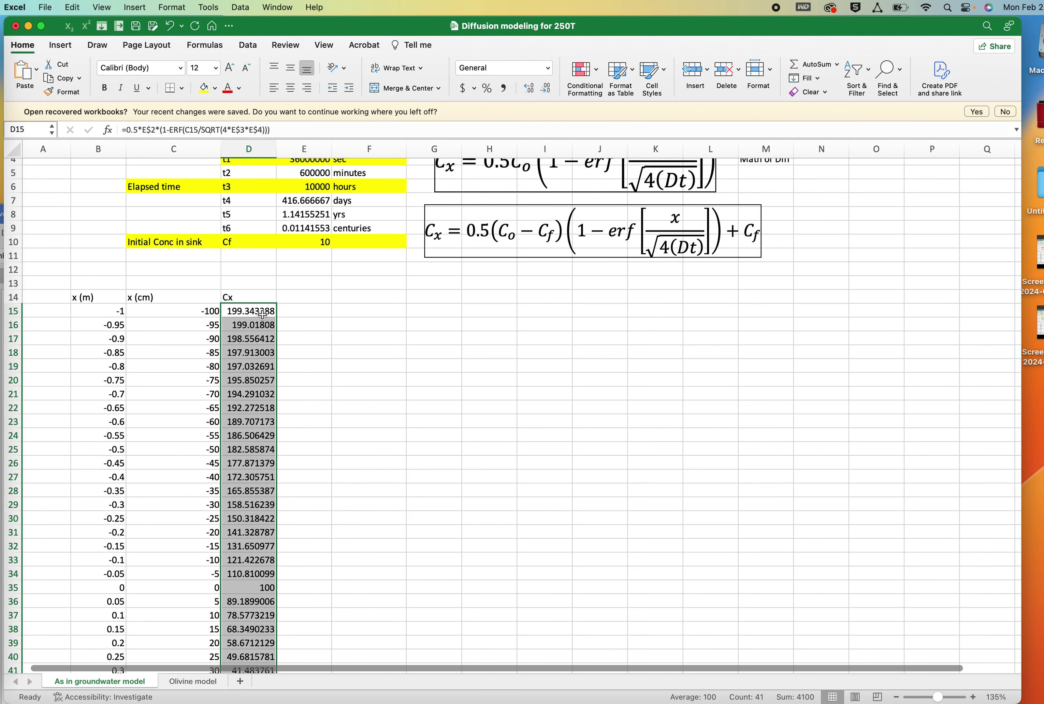
# Try a first x distance of -10 m in B15, and set it back to -1
pyautogui.click(115, 311)
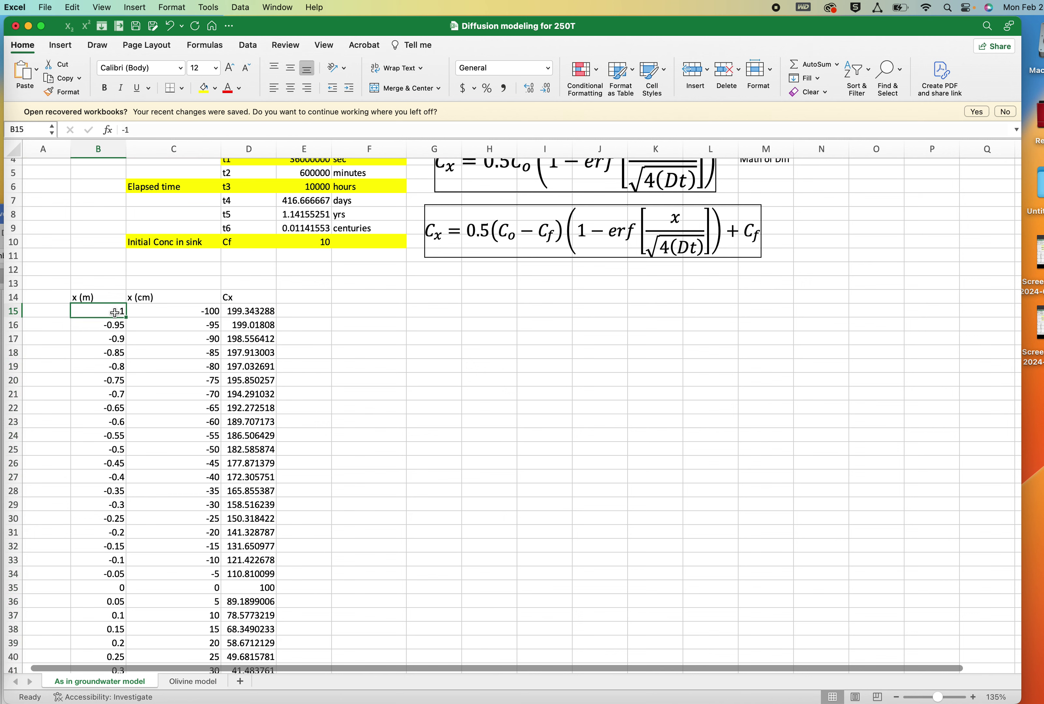
pyautogui.write('-')
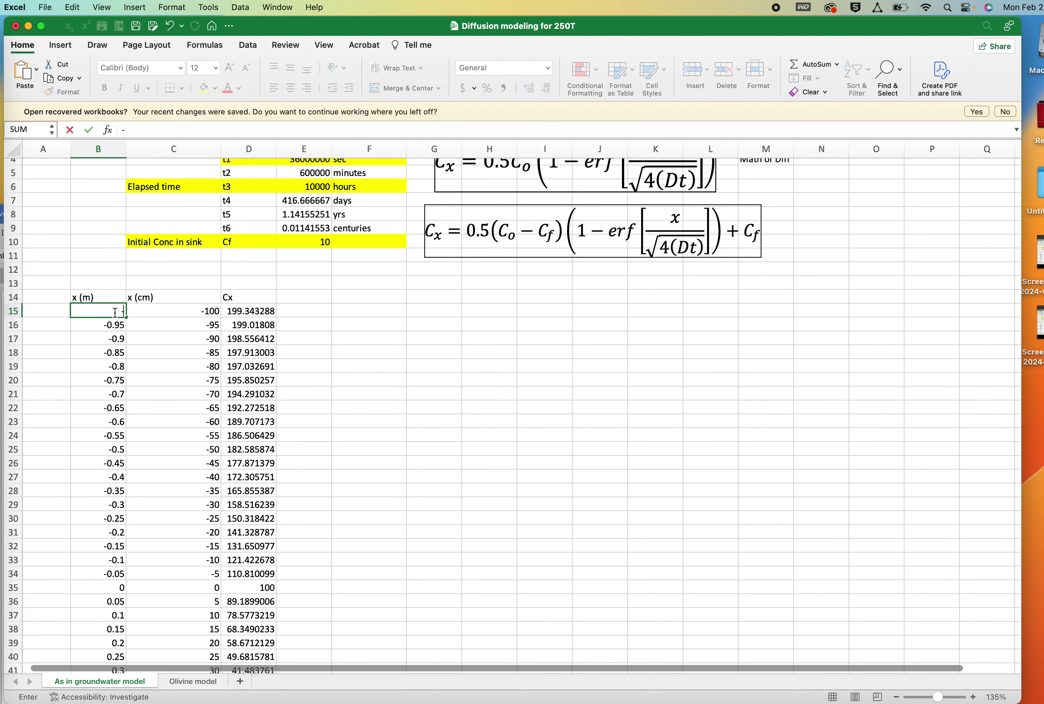
pyautogui.write('10')
pyautogui.press('Return')
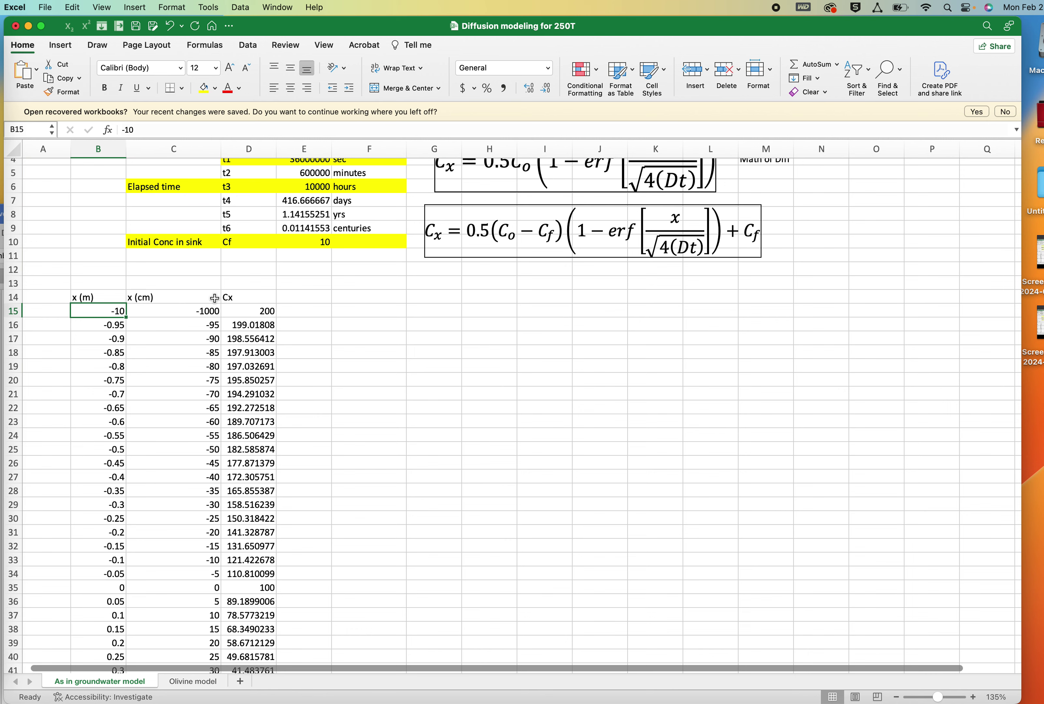
pyautogui.write('-1')
pyautogui.press('Return')
# Insert a markers-only scatter chart from the x (m) values in B15:B55 and the Cx values in D15:D55
pyautogui.click(252, 310)
pyautogui.scroll(-1, 293, 322)
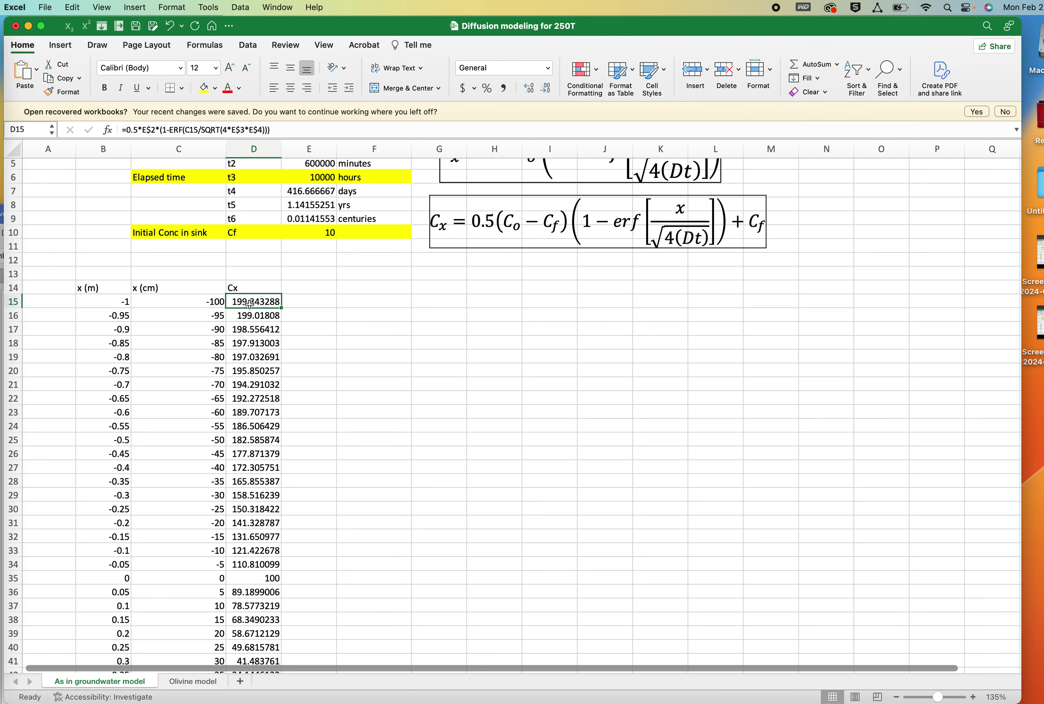
pyautogui.scroll(-8, 253, 314)
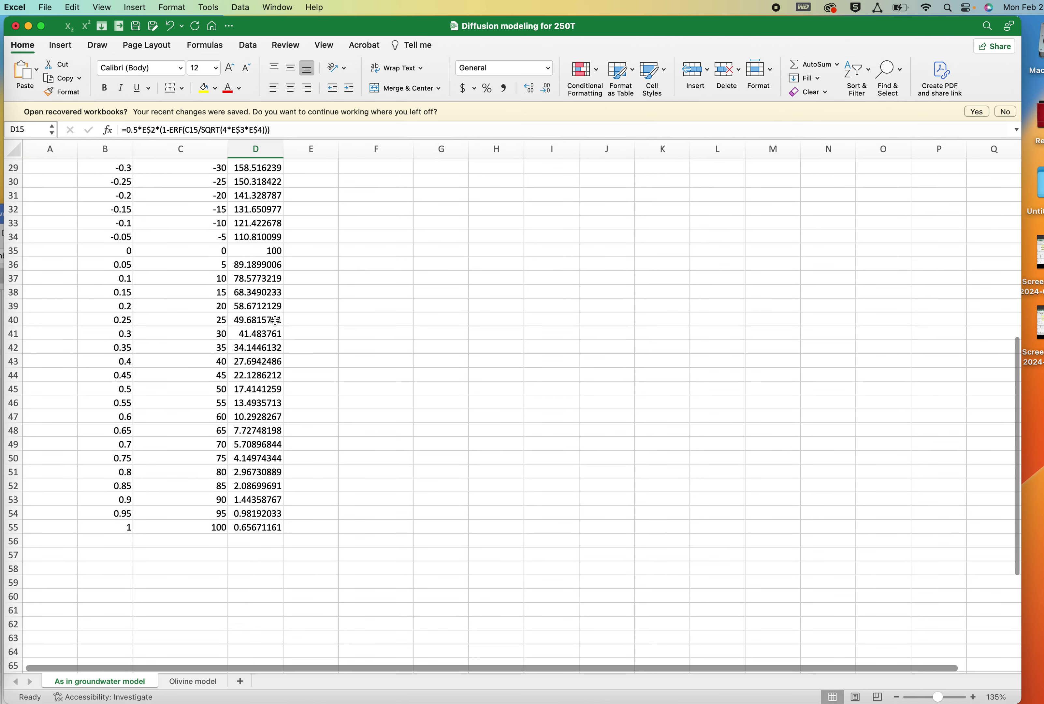
pyautogui.keyDown('shift'); pyautogui.click(243, 526); pyautogui.keyUp('shift')
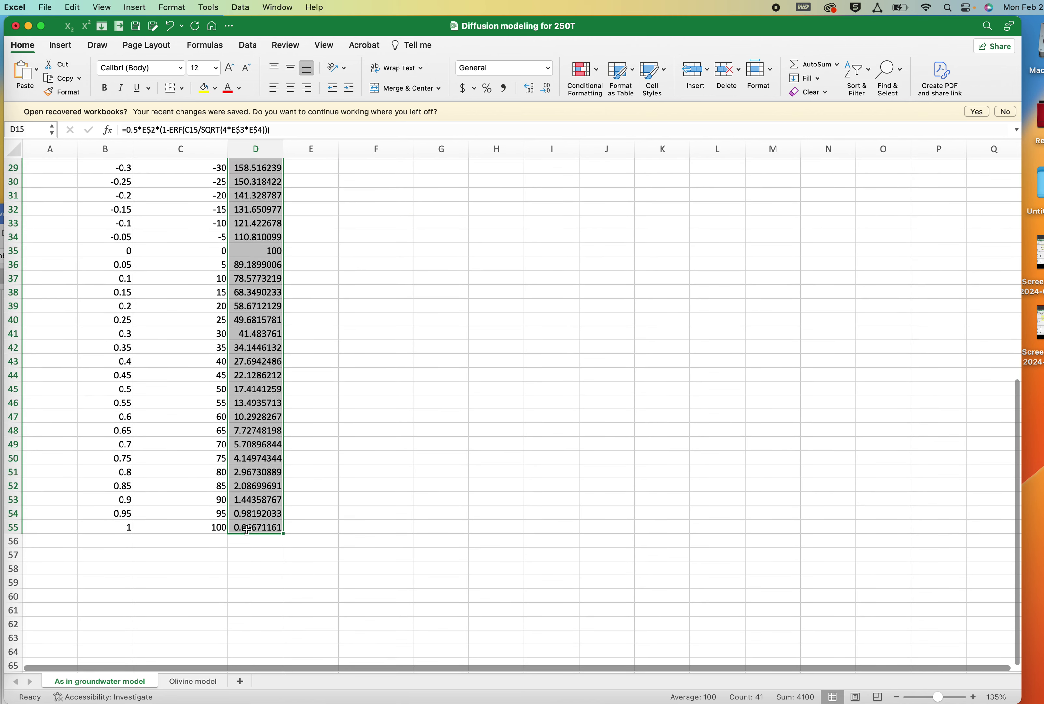
pyautogui.keyDown('super'); pyautogui.click(122, 526); pyautogui.keyUp('super')
pyautogui.moveTo(122, 526); pyautogui.dragTo(85, 196)
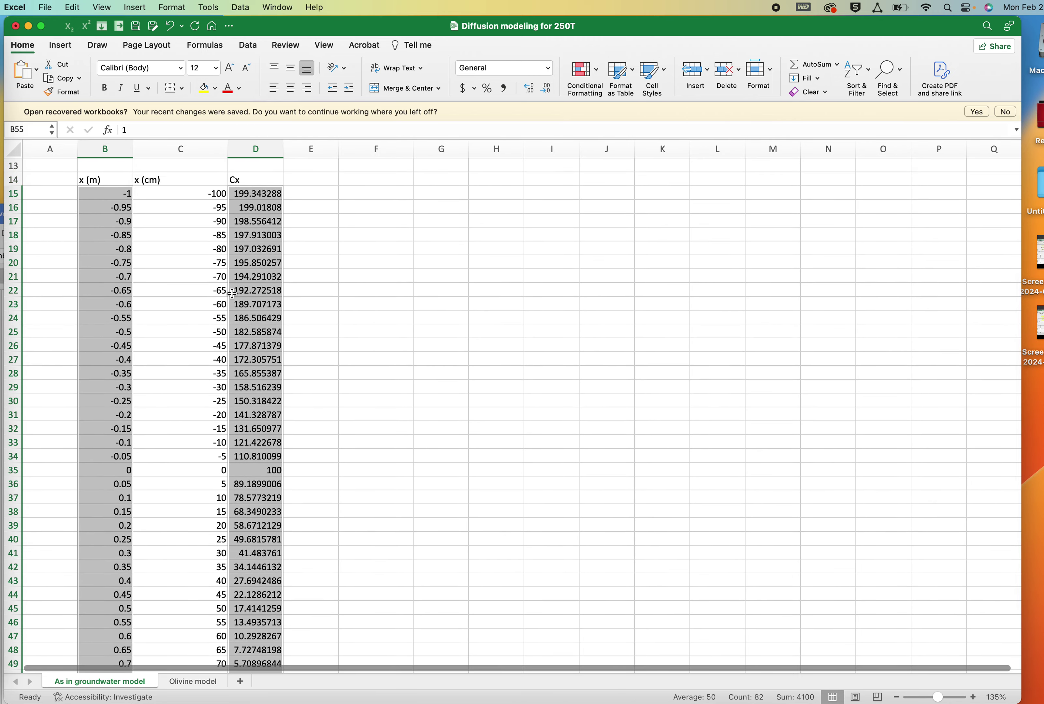
pyautogui.scroll(5, 495, 404)
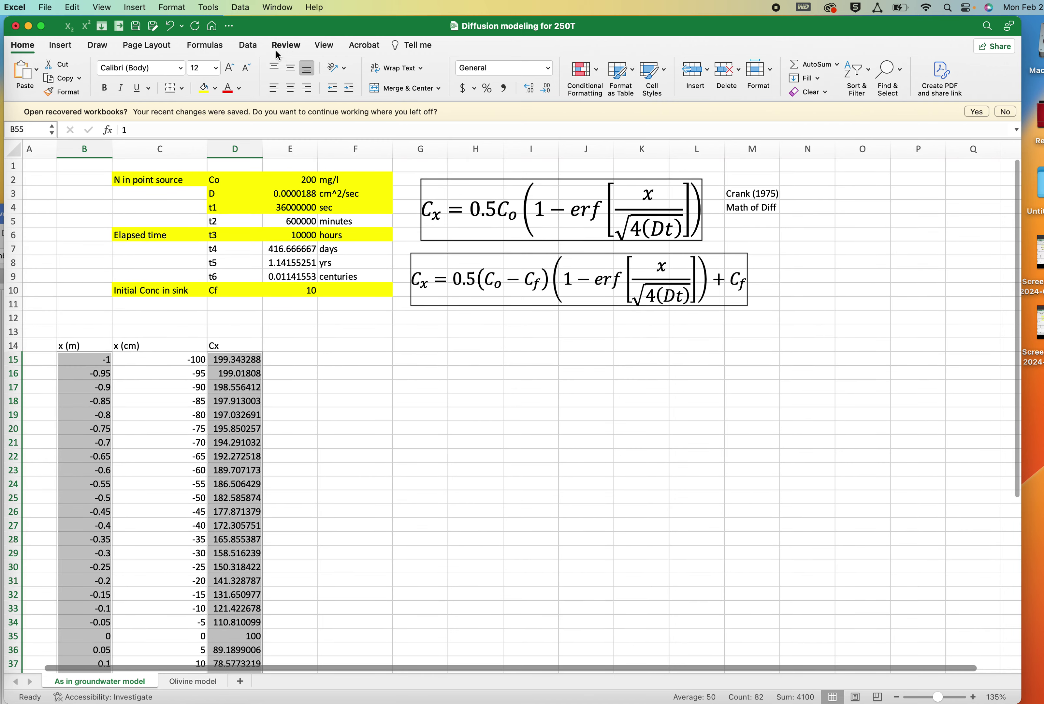
pyautogui.click(63, 45)
pyautogui.click(538, 91)
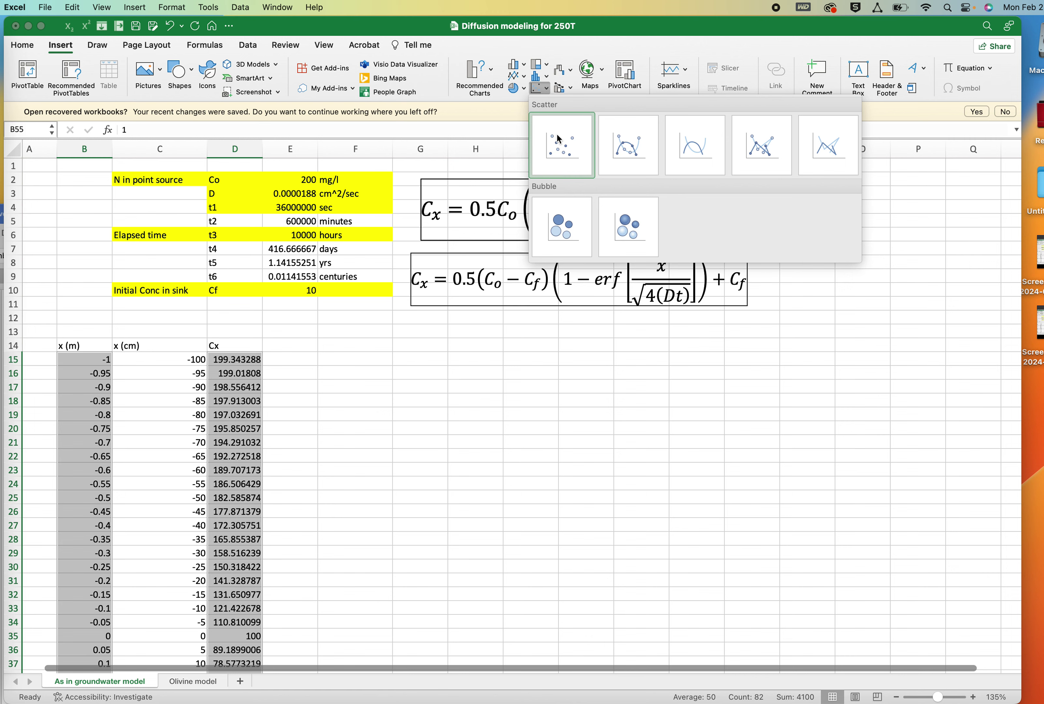
pyautogui.click(558, 135)
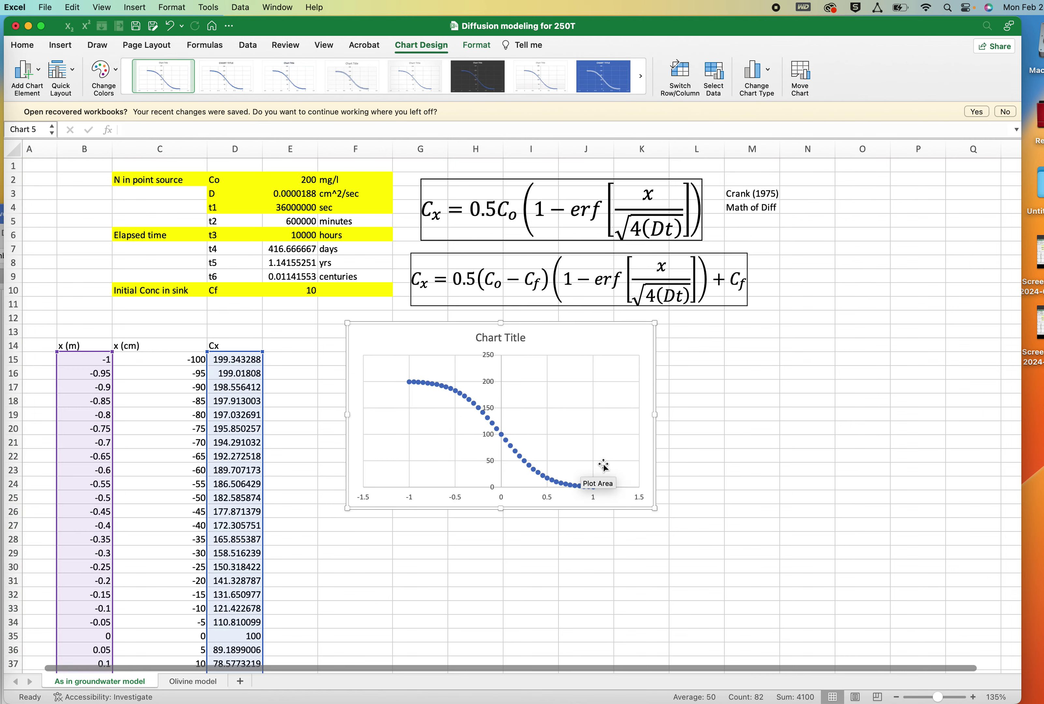
# Remove the scatter chart's title and add primary horizontal and primary vertical axis titles
pyautogui.click(516, 345)
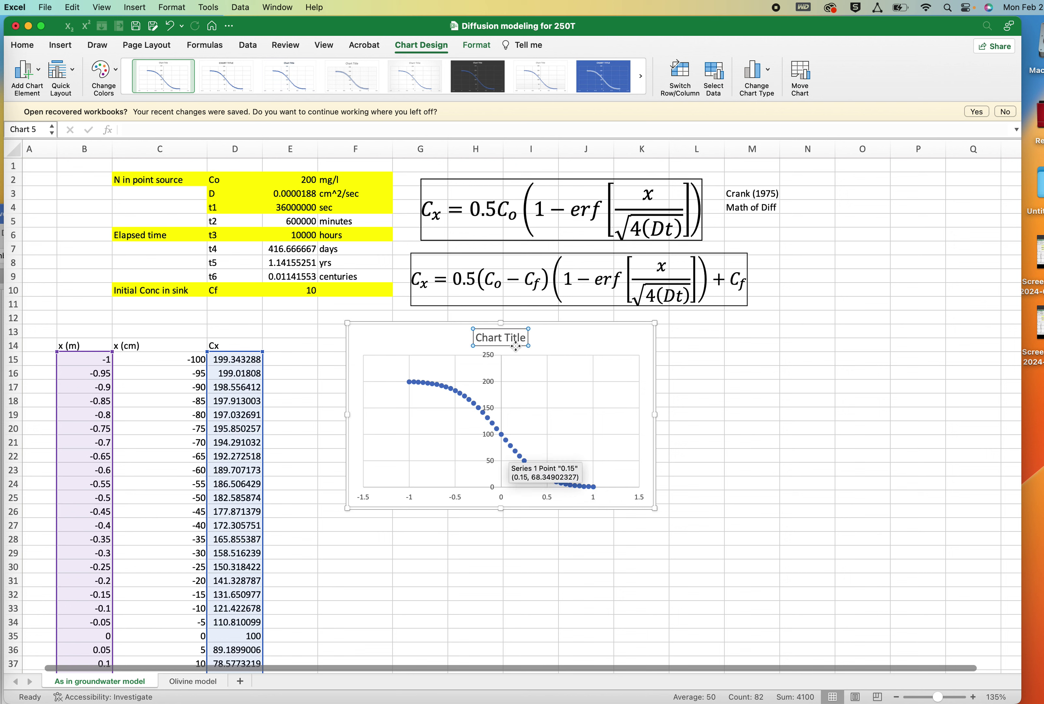
pyautogui.press('Delete')
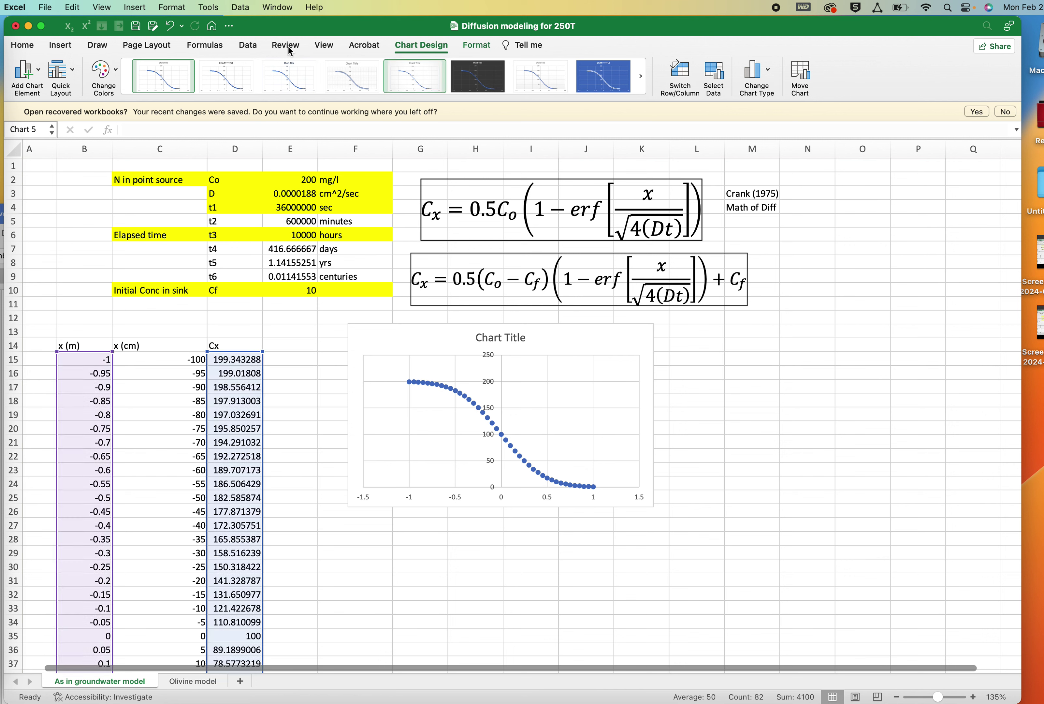
pyautogui.click(40, 71)
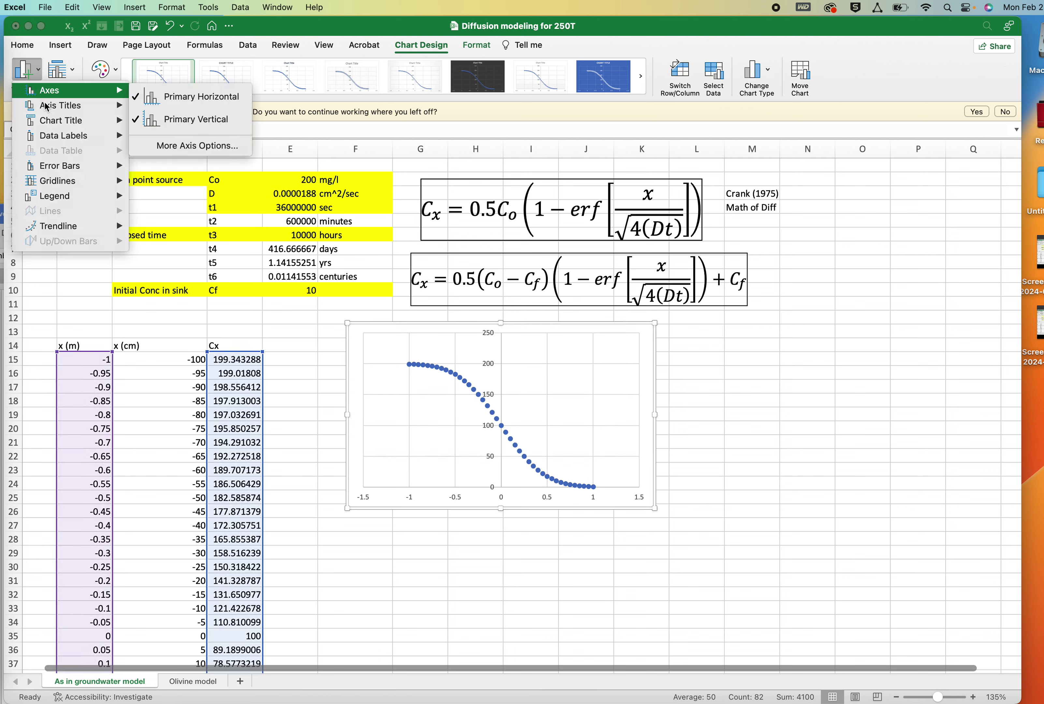
pyautogui.click(198, 112)
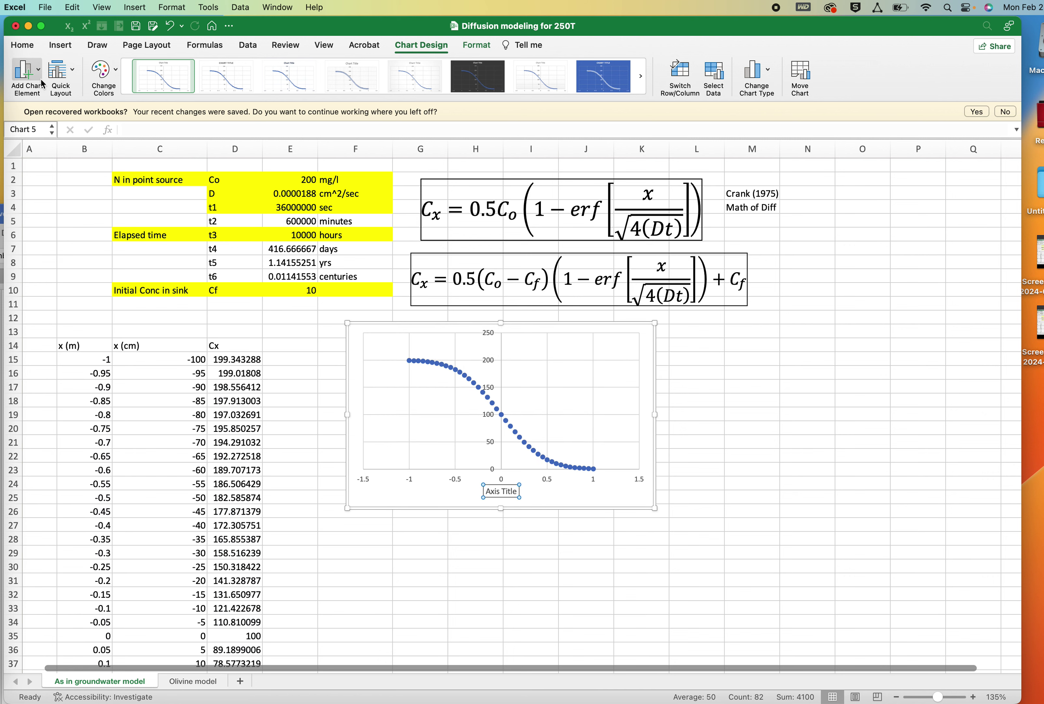
pyautogui.click(38, 72)
pyautogui.moveTo(54, 105)
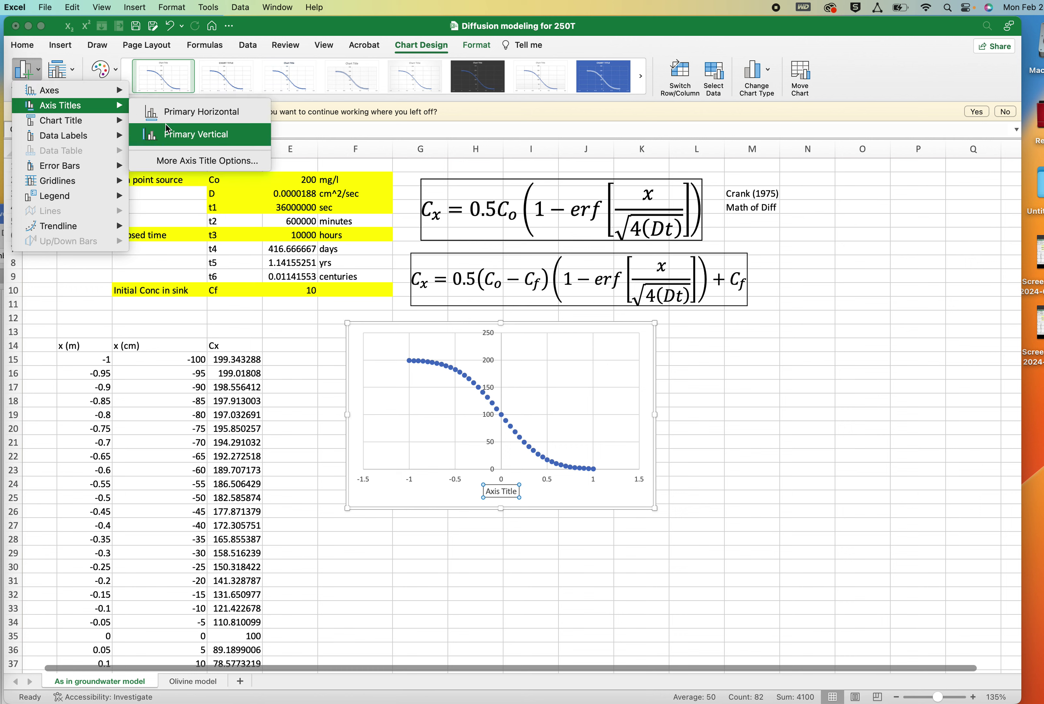
pyautogui.click(171, 133)
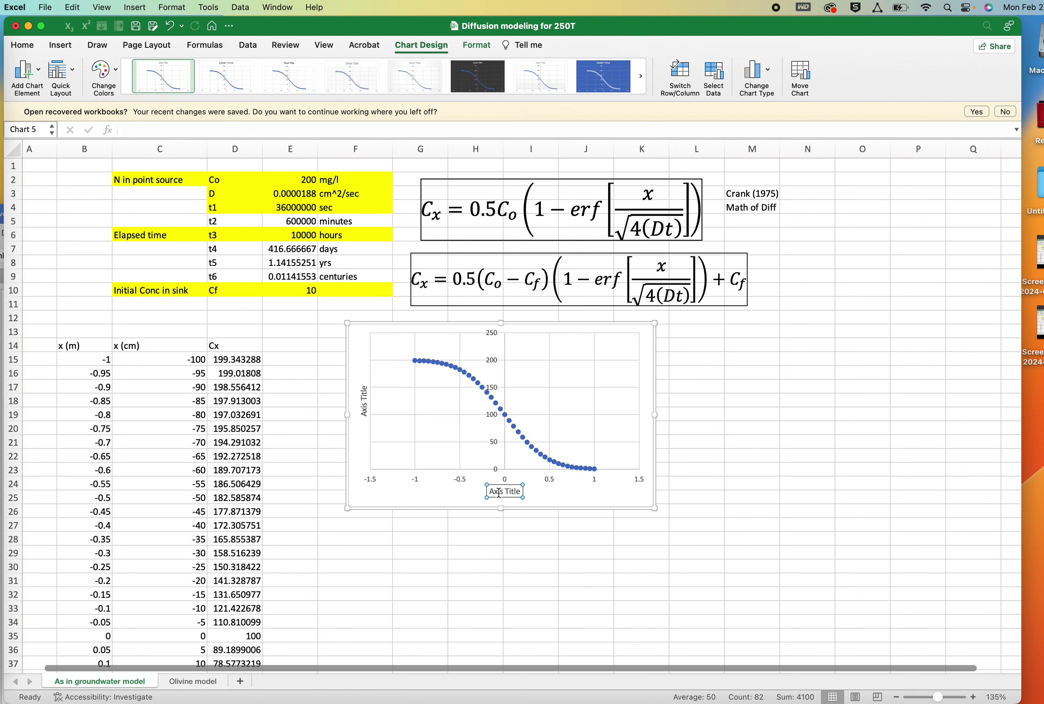
# Set the chart's horizontal axis title to "Distance x (m)"
pyautogui.moveTo(492, 492); pyautogui.dragTo(522, 493)
pyautogui.write('Dista')
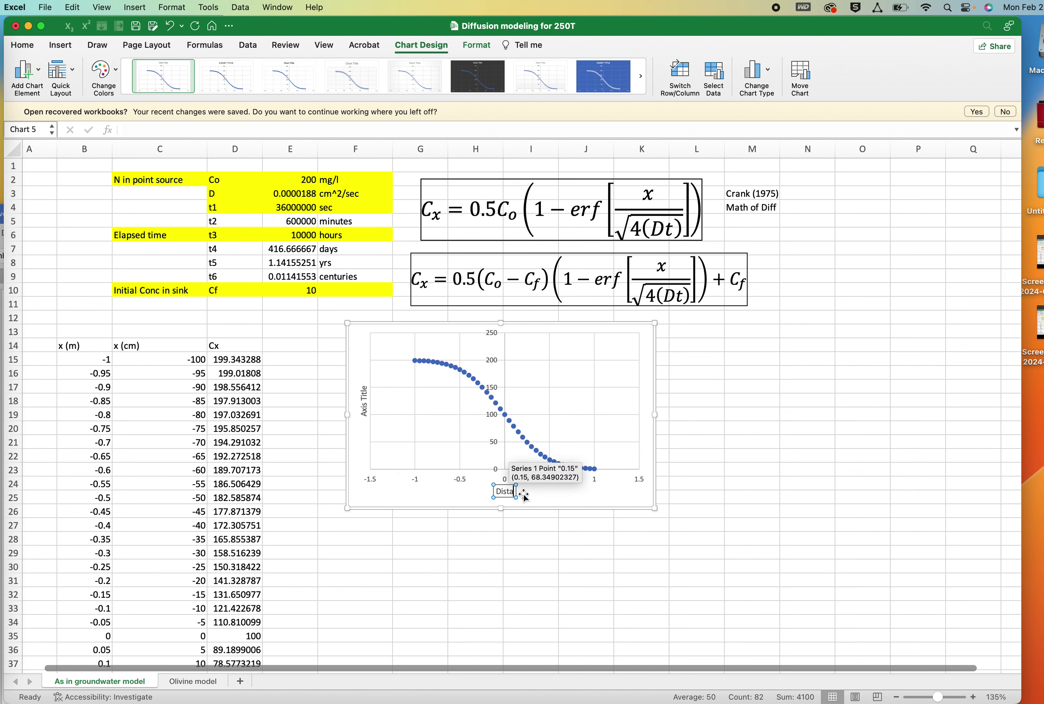
pyautogui.write('nce x (m)')
# Set the chart's vertical axis title to "Conc N in groundwater"
pyautogui.click(367, 405)
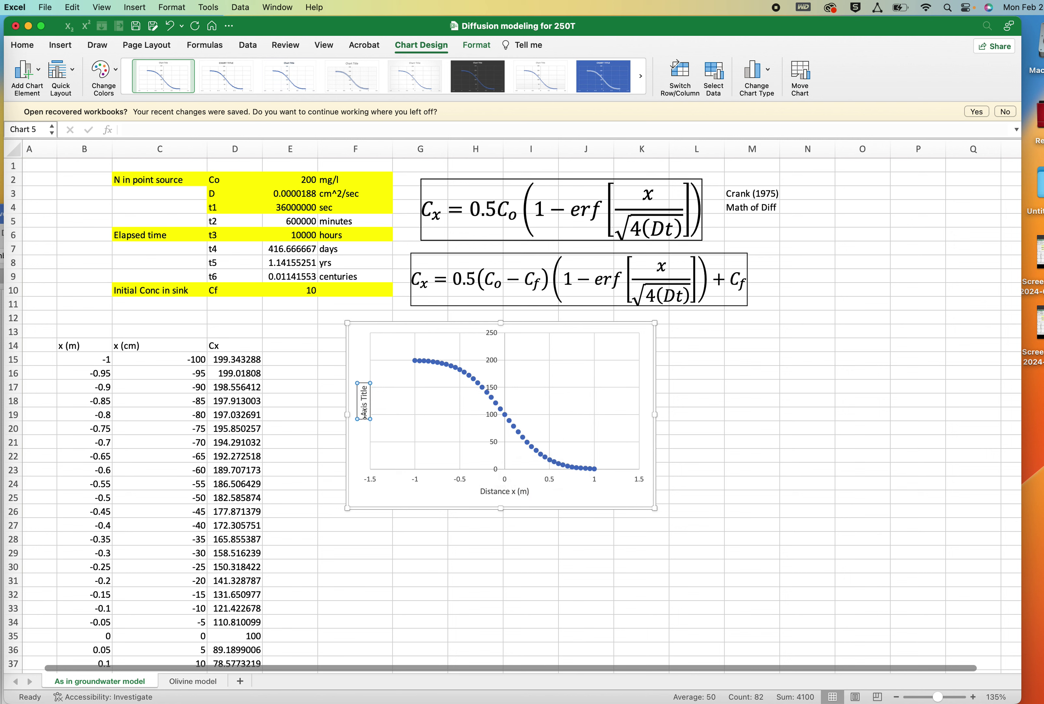
pyautogui.moveTo(365, 415); pyautogui.dragTo(365, 374)
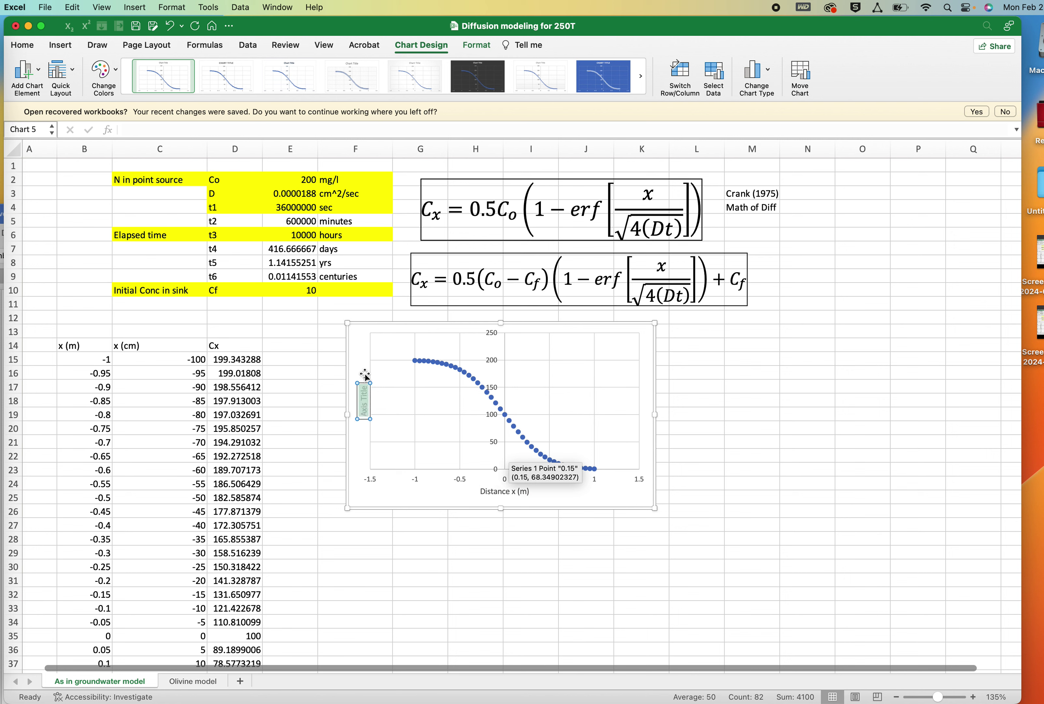
pyautogui.press('BackSpace')
pyautogui.write('Cond')
pyautogui.write('en')
pyautogui.write('t')
pyautogui.press('BackSpace')
pyautogui.press('BackSpace')
pyautogui.press('BackSpace')
pyautogui.press('BackSpace')
pyautogui.write('c N in groundwater')
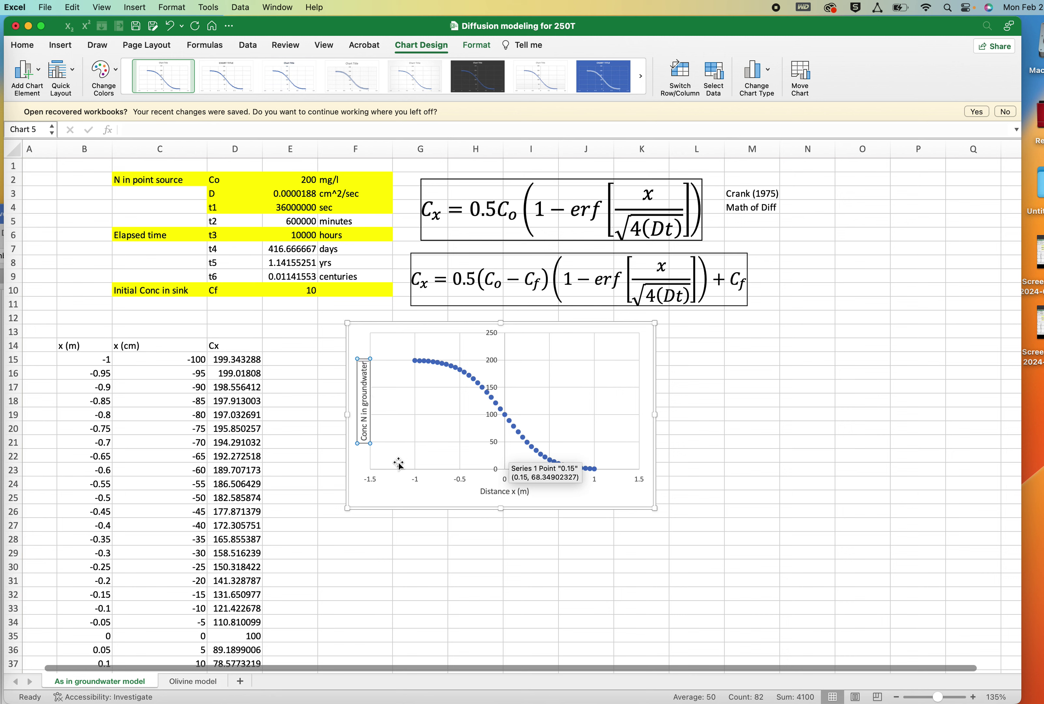
pyautogui.click(382, 516)
pyautogui.click(408, 497)
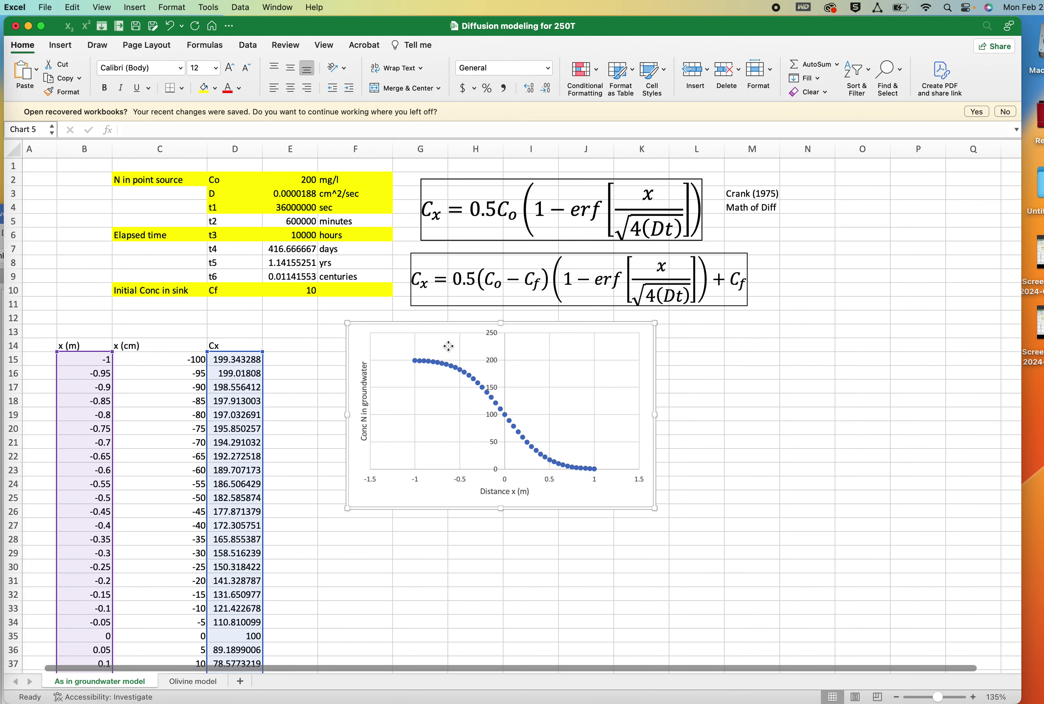
# Examine the source concentration, diffusion coefficient, Cx formulas at D15 and D35, both Crank equations and the initial sink concentration Cf
pyautogui.click(290, 178)
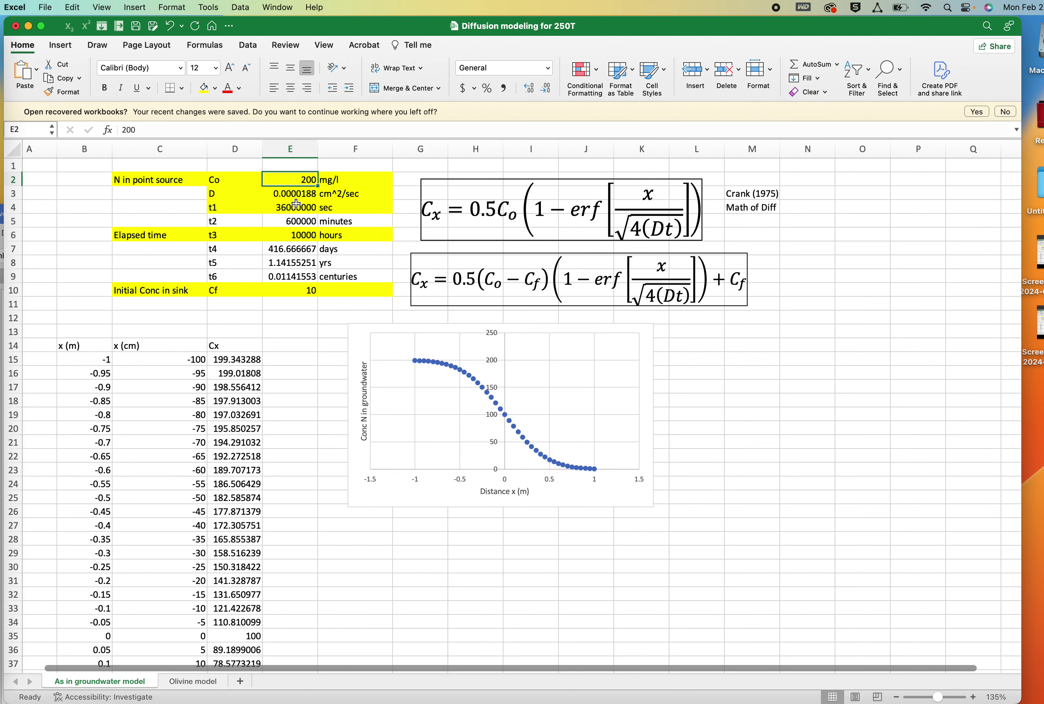
pyautogui.moveTo(291, 192); pyautogui.dragTo(341, 195)
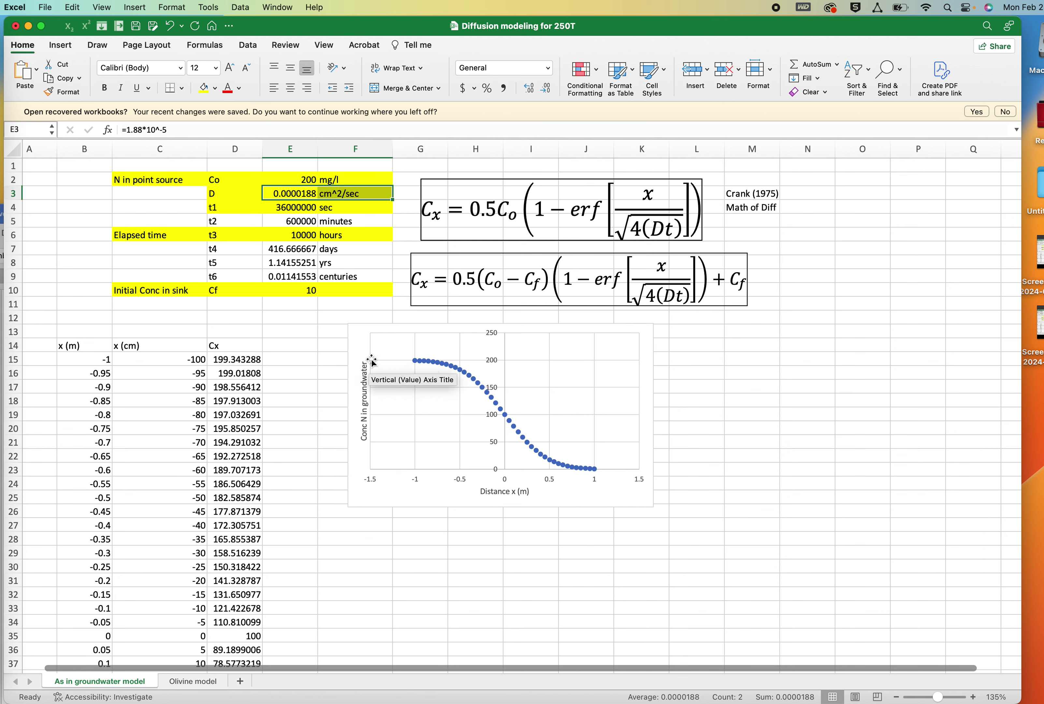
pyautogui.click(250, 357)
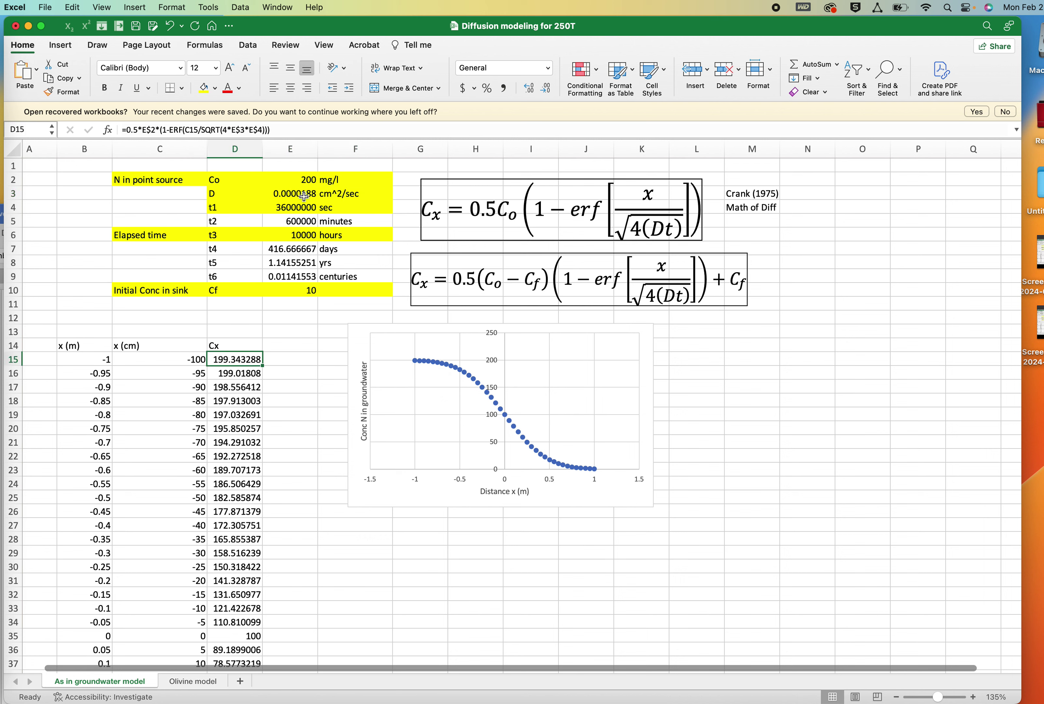
pyautogui.click(305, 182)
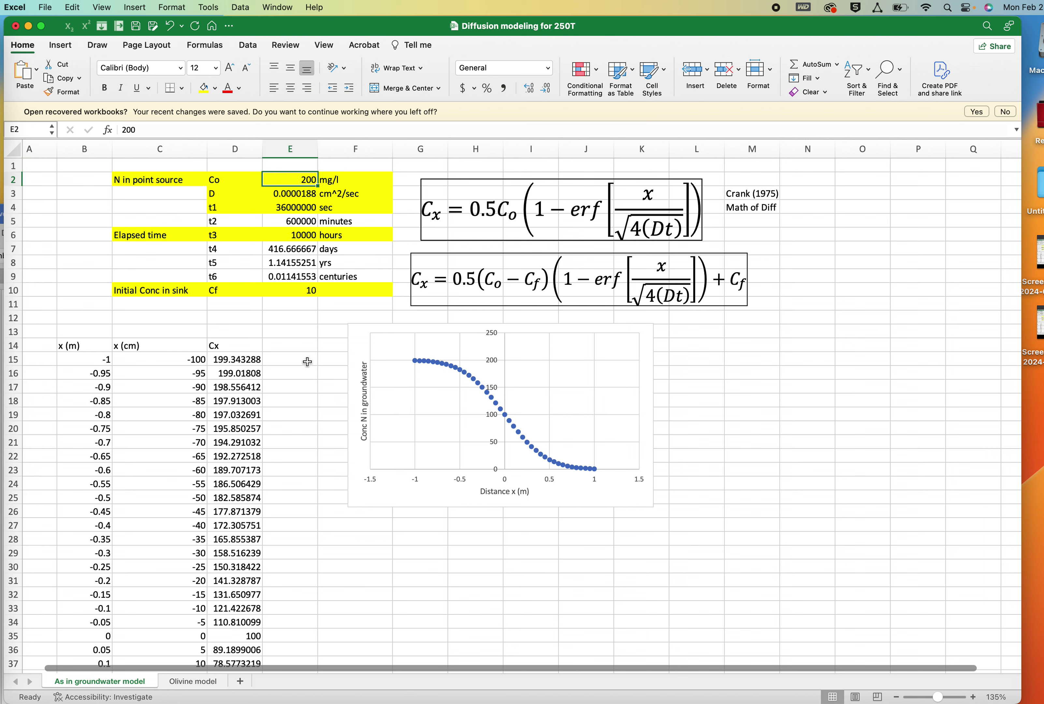
pyautogui.click(236, 635)
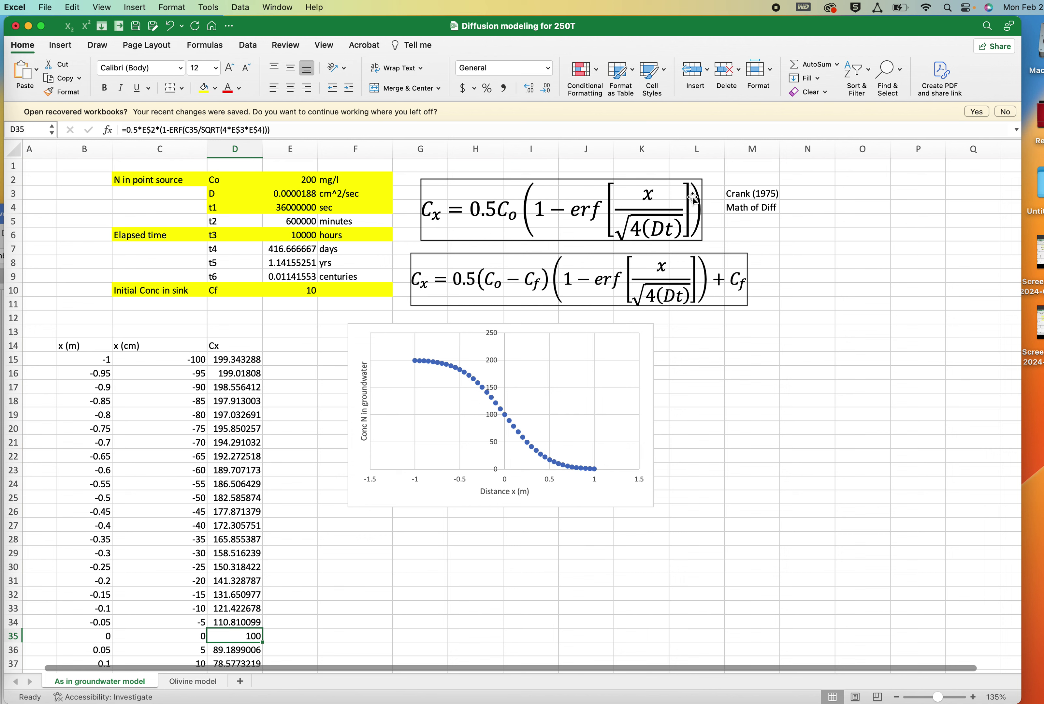
pyautogui.click(703, 181)
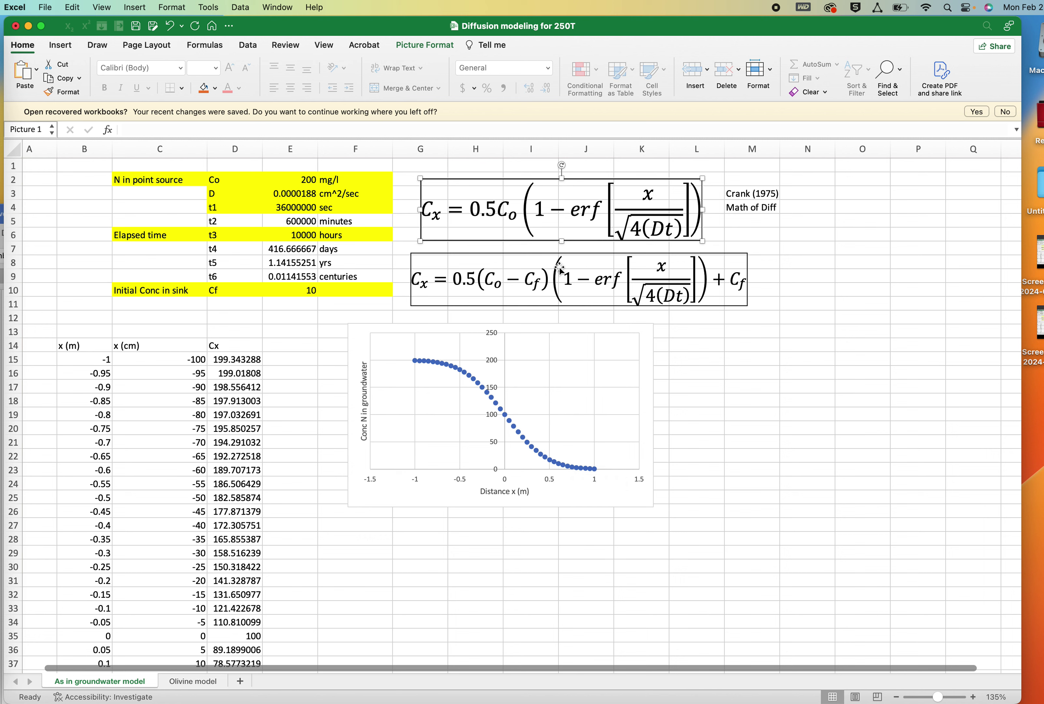
pyautogui.click(526, 256)
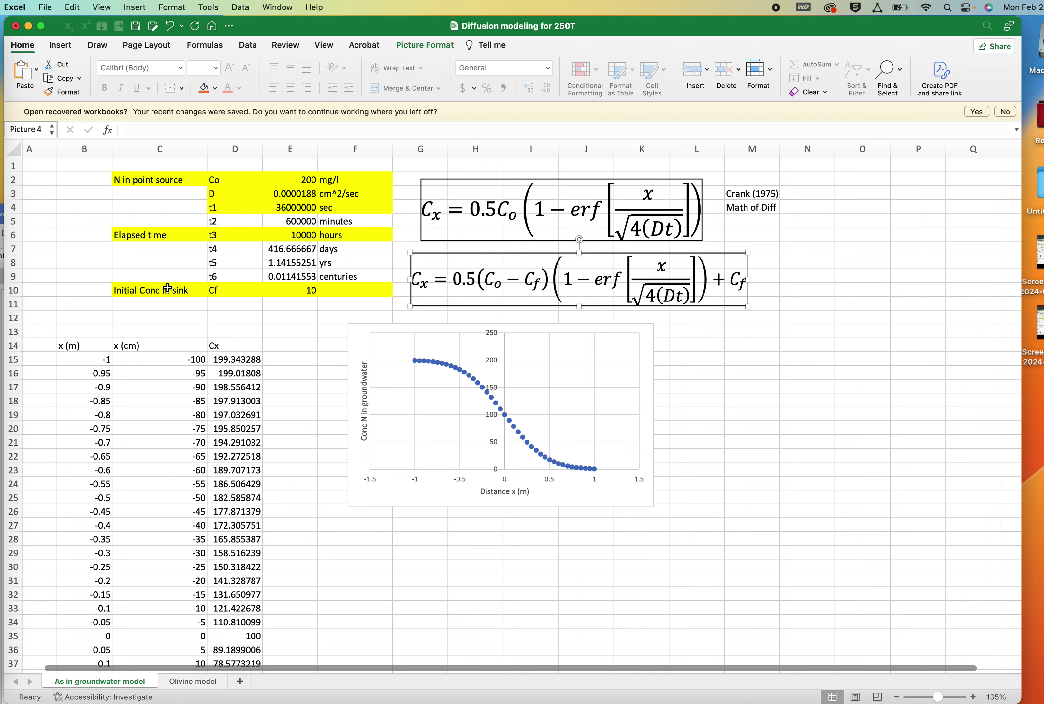
pyautogui.moveTo(167, 288); pyautogui.dragTo(307, 291)
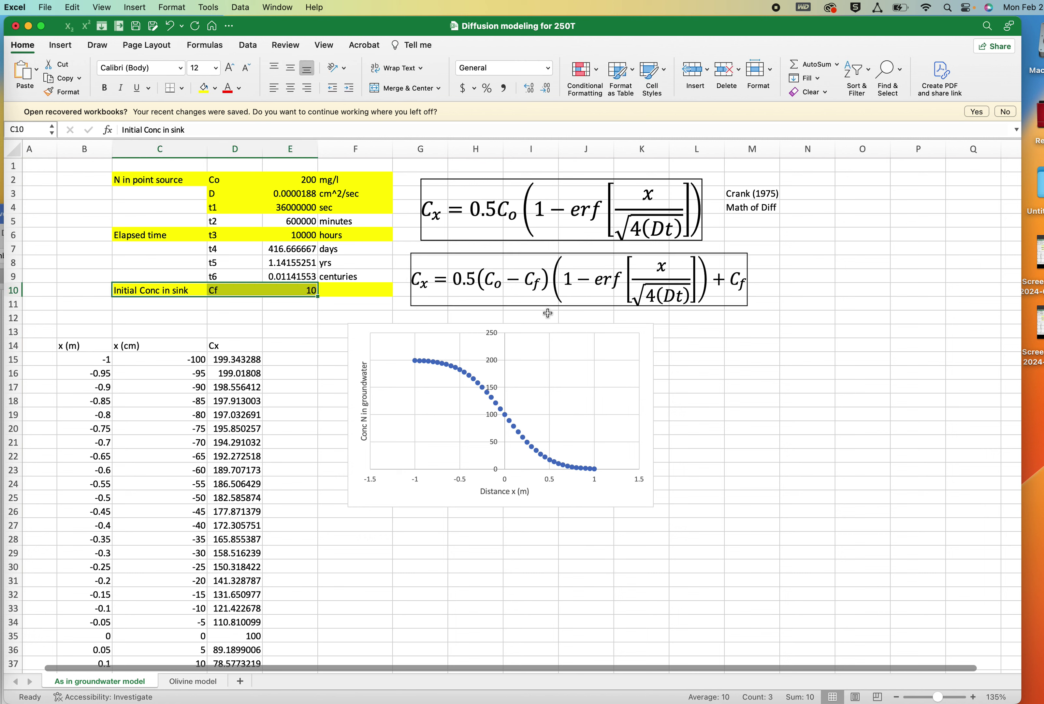
pyautogui.click(719, 292)
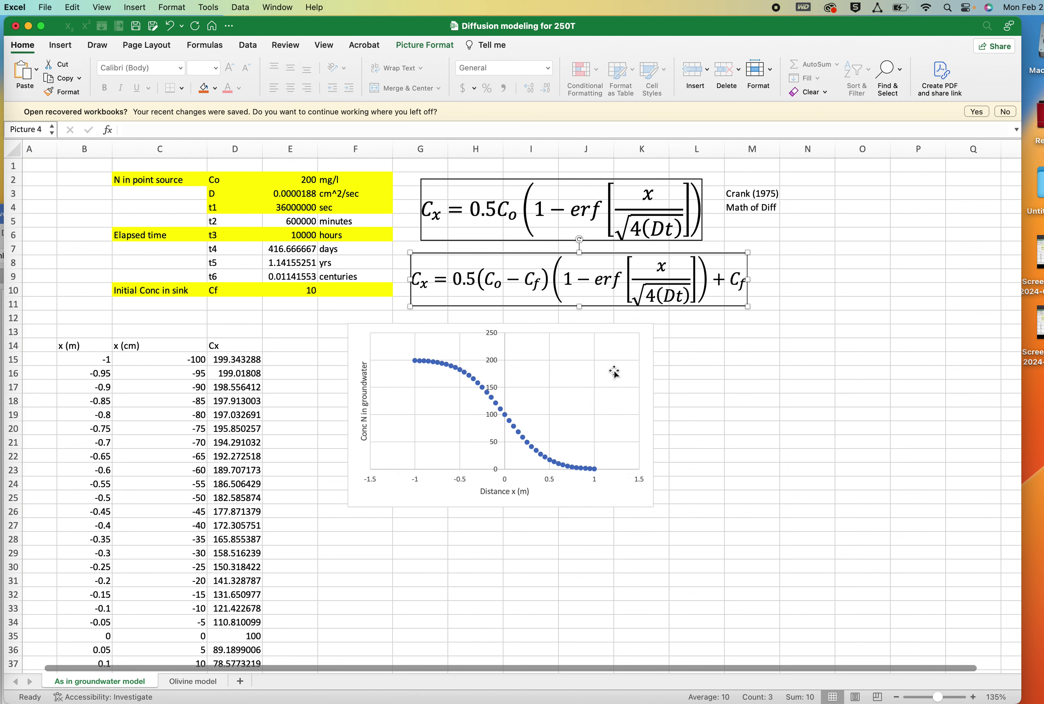
# Give the scatter chart's data series a solid black line 1 pt wide
pyautogui.doubleClick(467, 377)
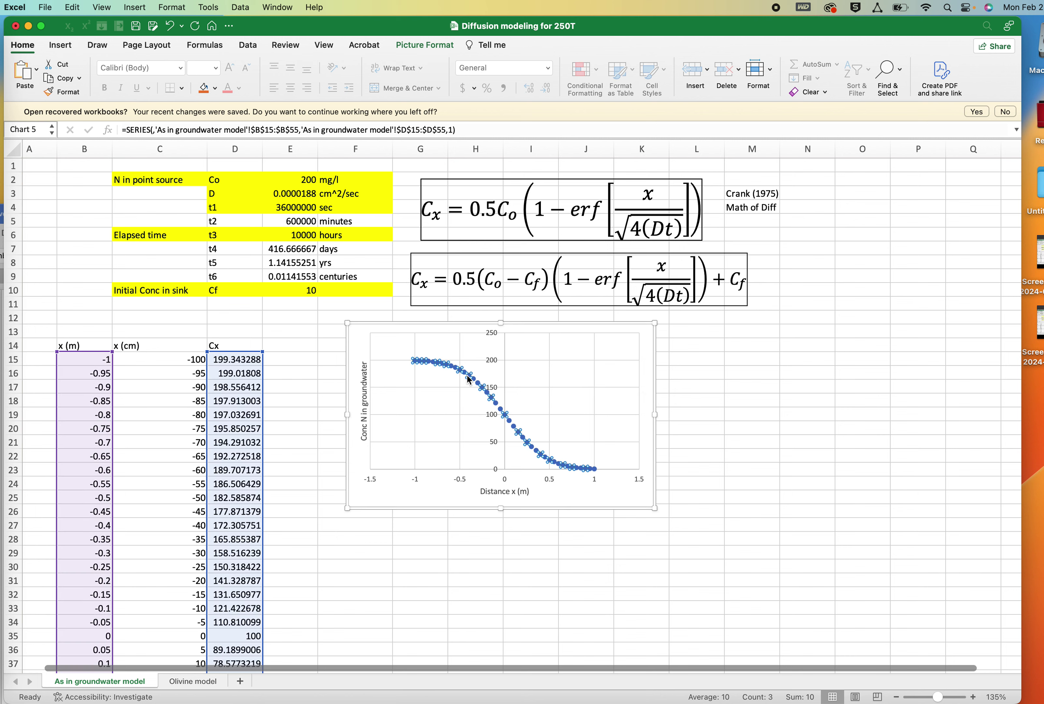
pyautogui.click(855, 178)
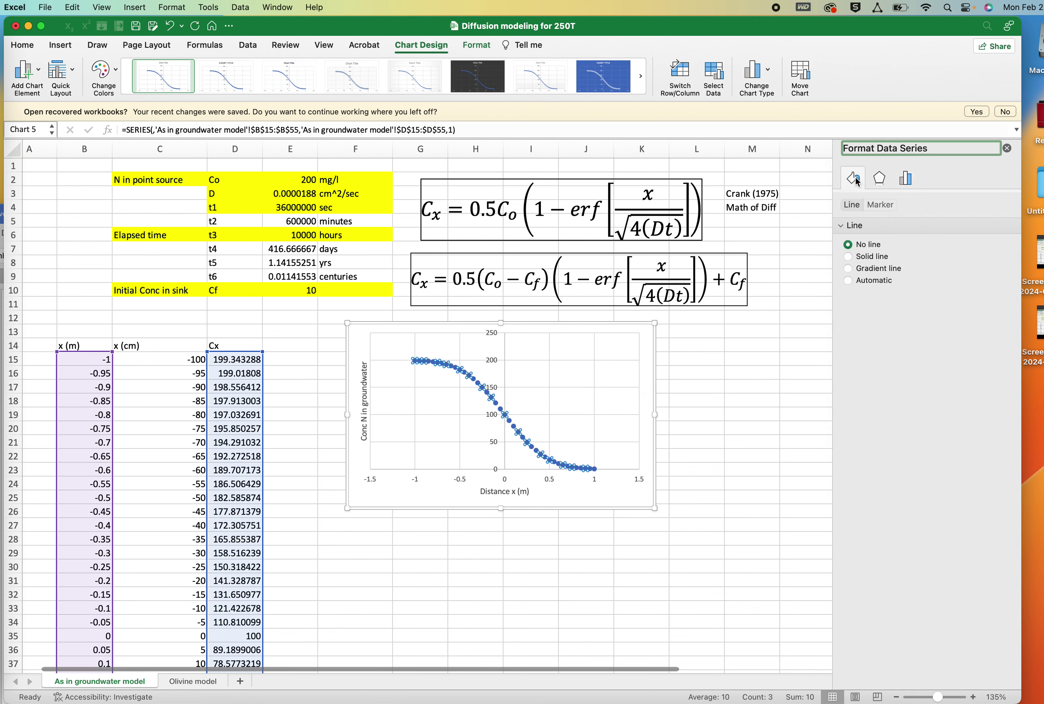
pyautogui.click(875, 207)
pyautogui.click(862, 226)
pyautogui.click(848, 269)
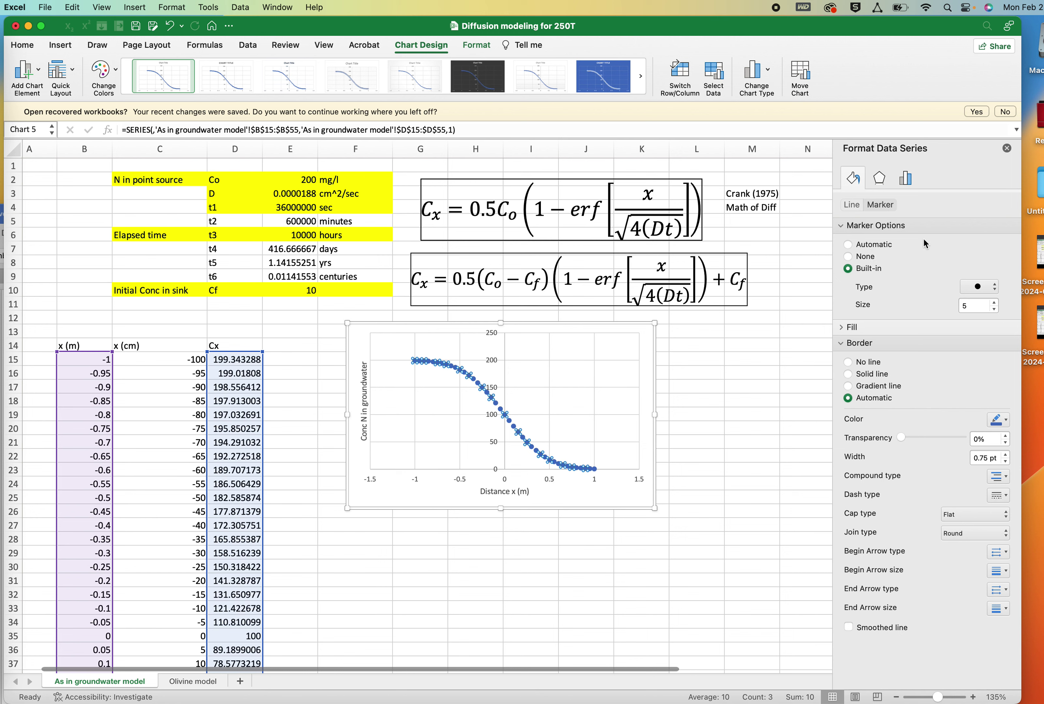
pyautogui.click(852, 208)
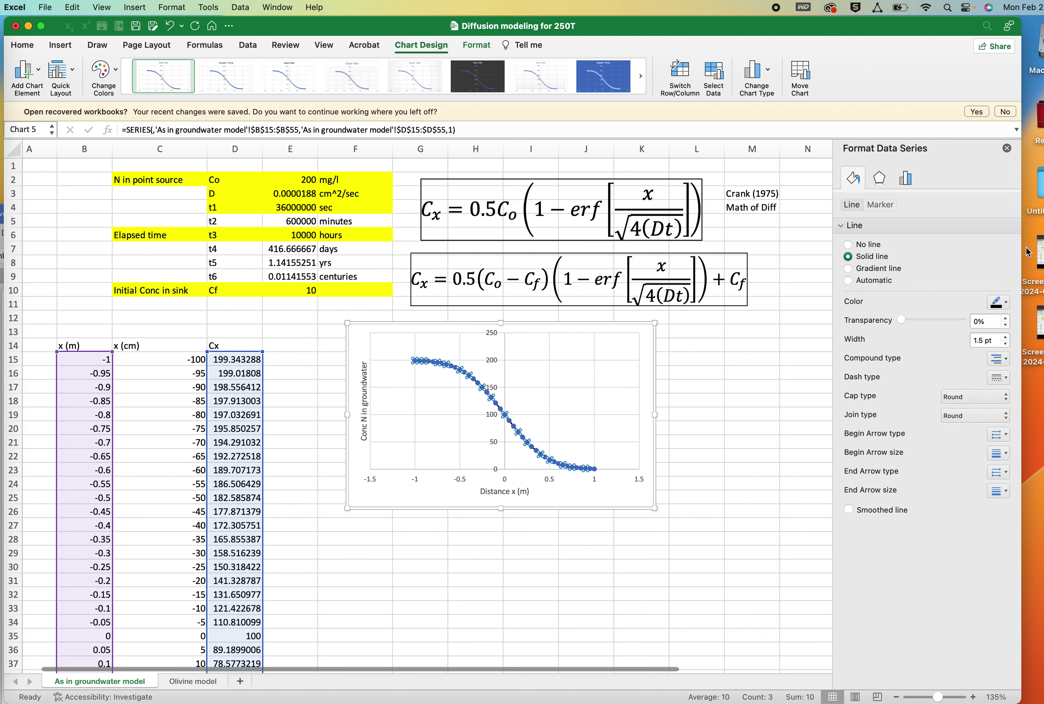
pyautogui.click(1006, 344)
pyautogui.click(1006, 148)
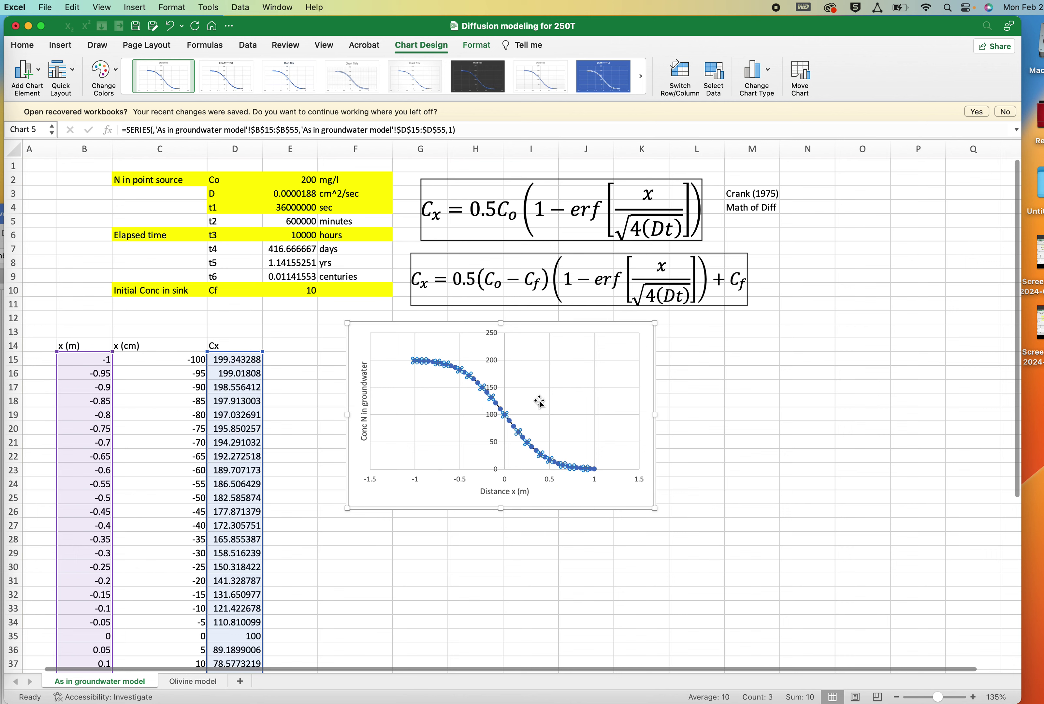
# Set the data series' marker option to None so the curve is drawn as a line only
pyautogui.moveTo(538, 407)
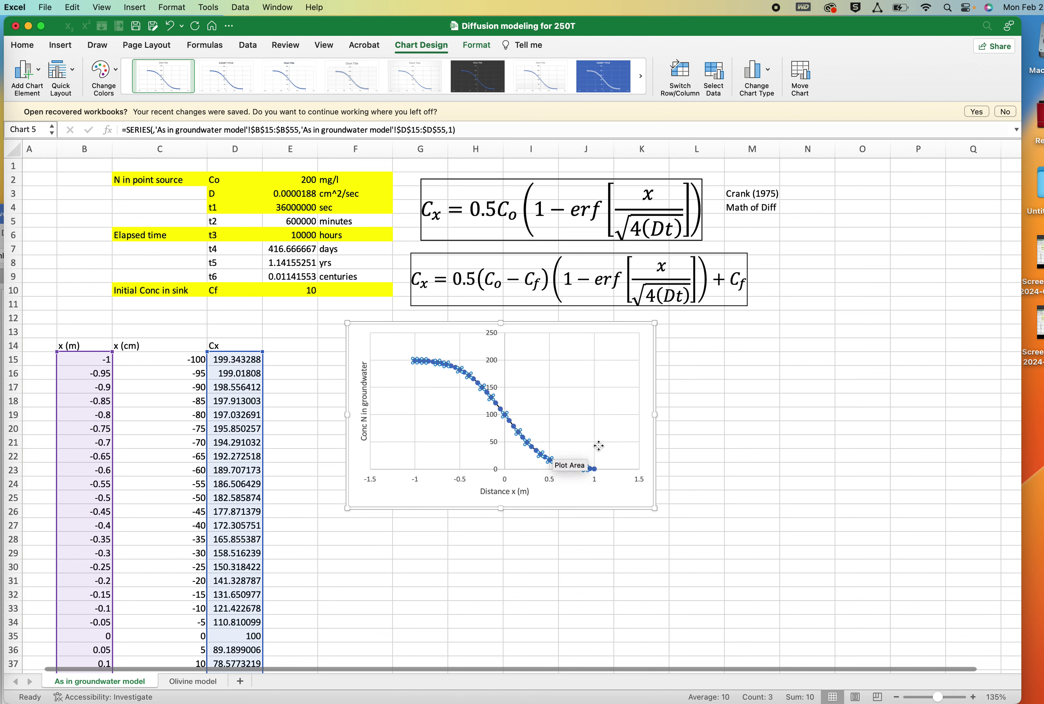
pyautogui.click(567, 449)
pyautogui.doubleClick(539, 455)
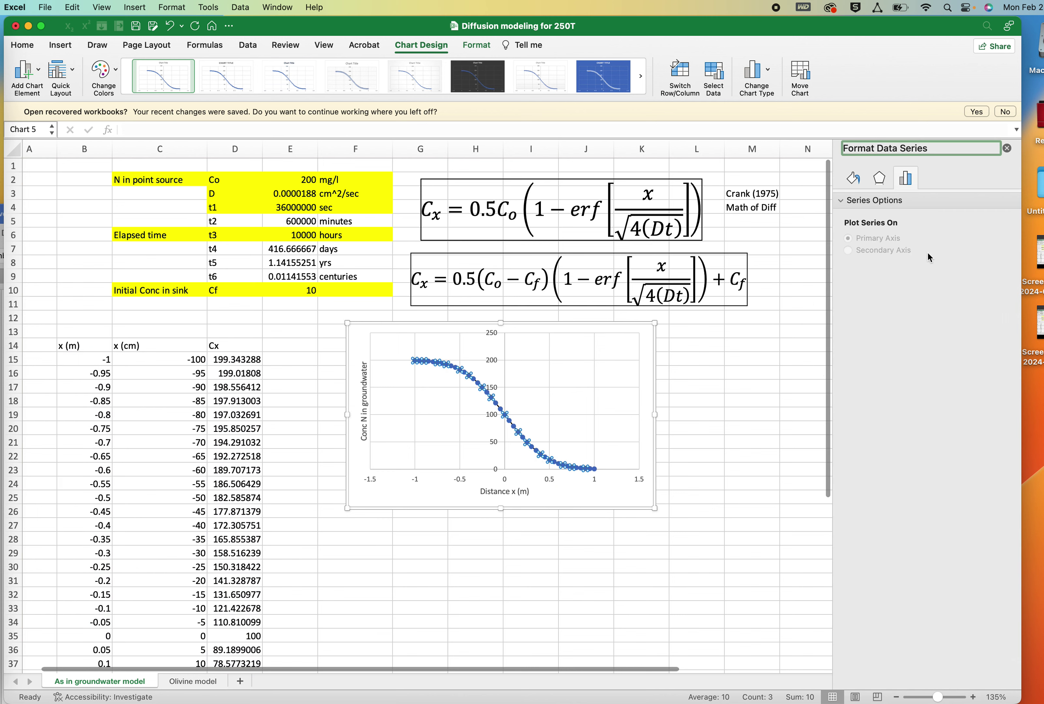
pyautogui.click(853, 179)
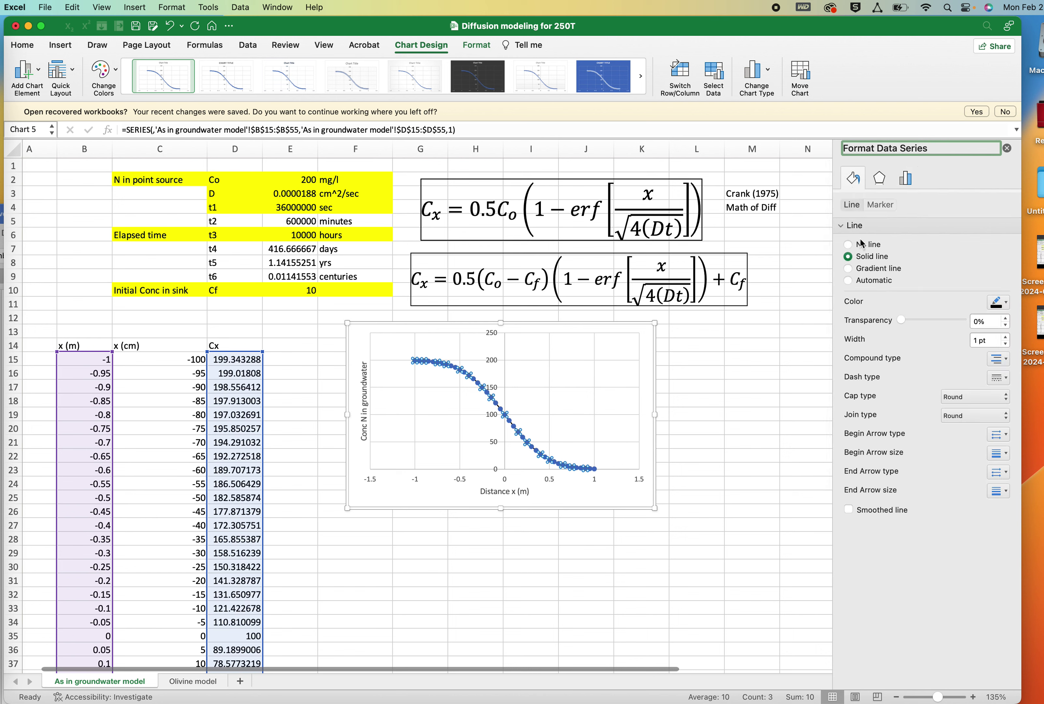
pyautogui.click(879, 205)
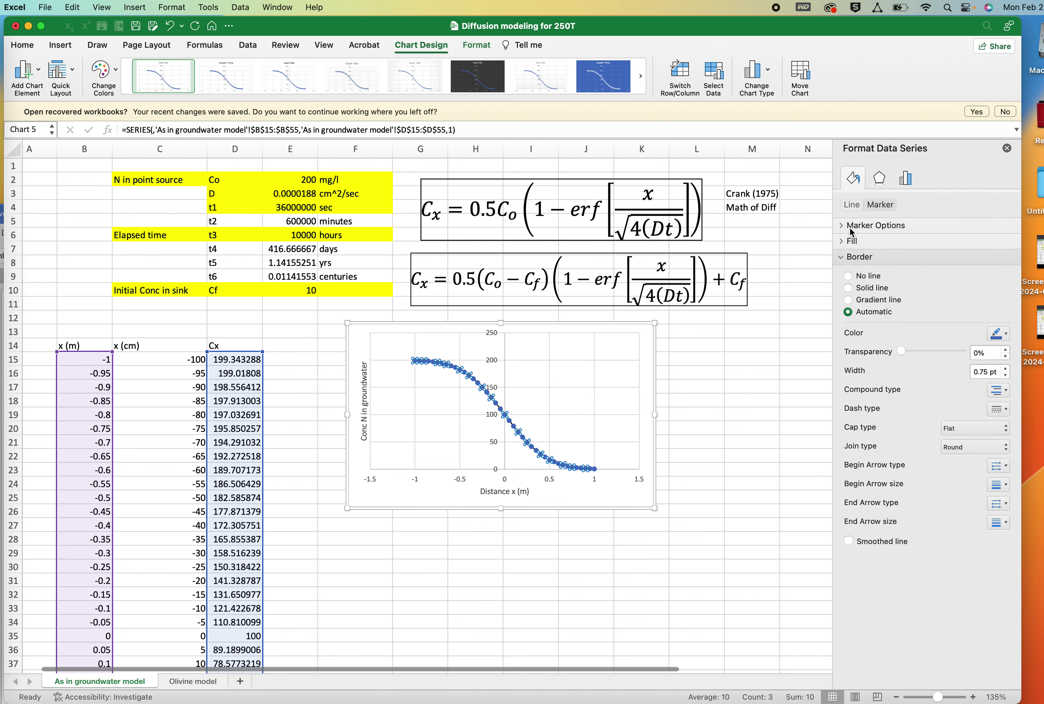
pyautogui.click(851, 229)
pyautogui.click(848, 256)
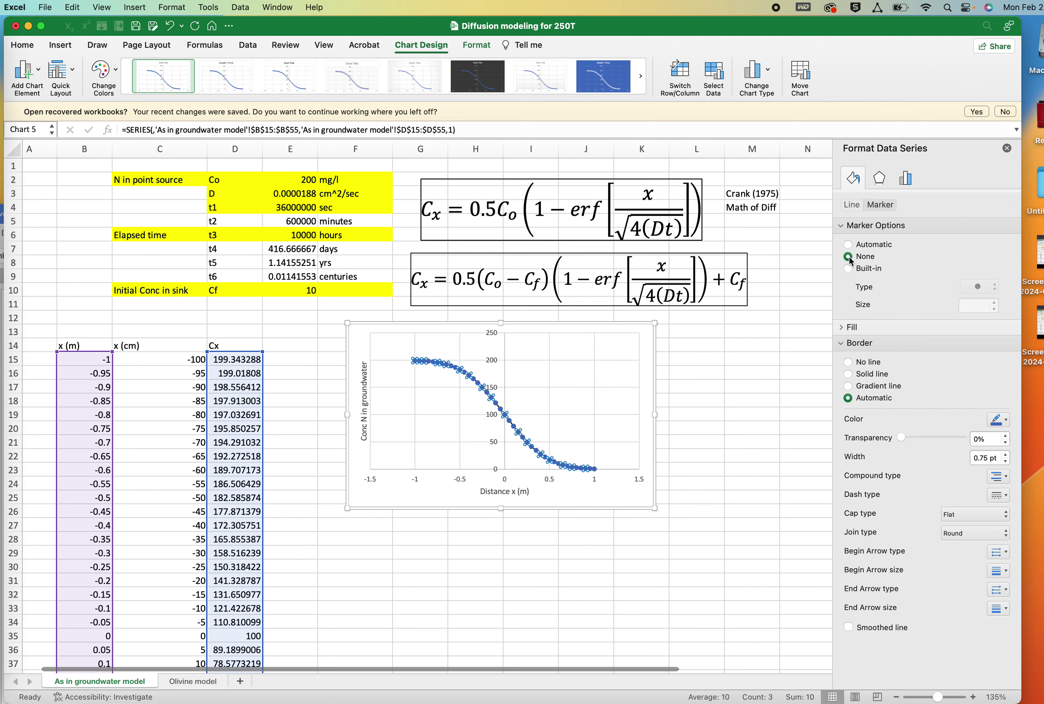
pyautogui.click(852, 204)
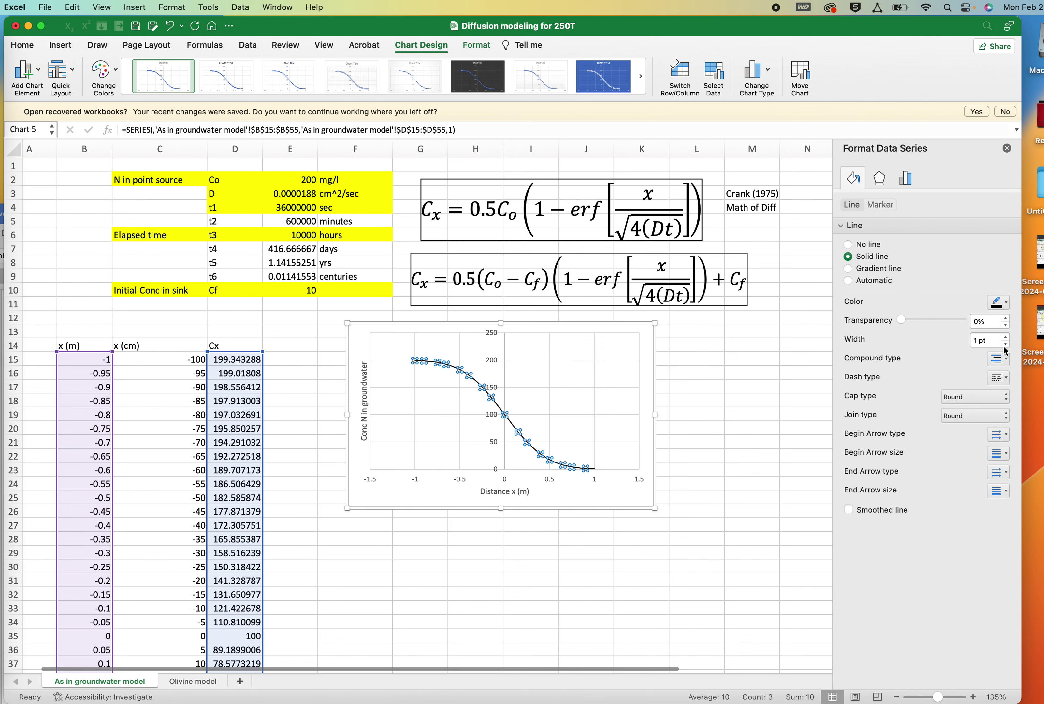
pyautogui.click(1007, 148)
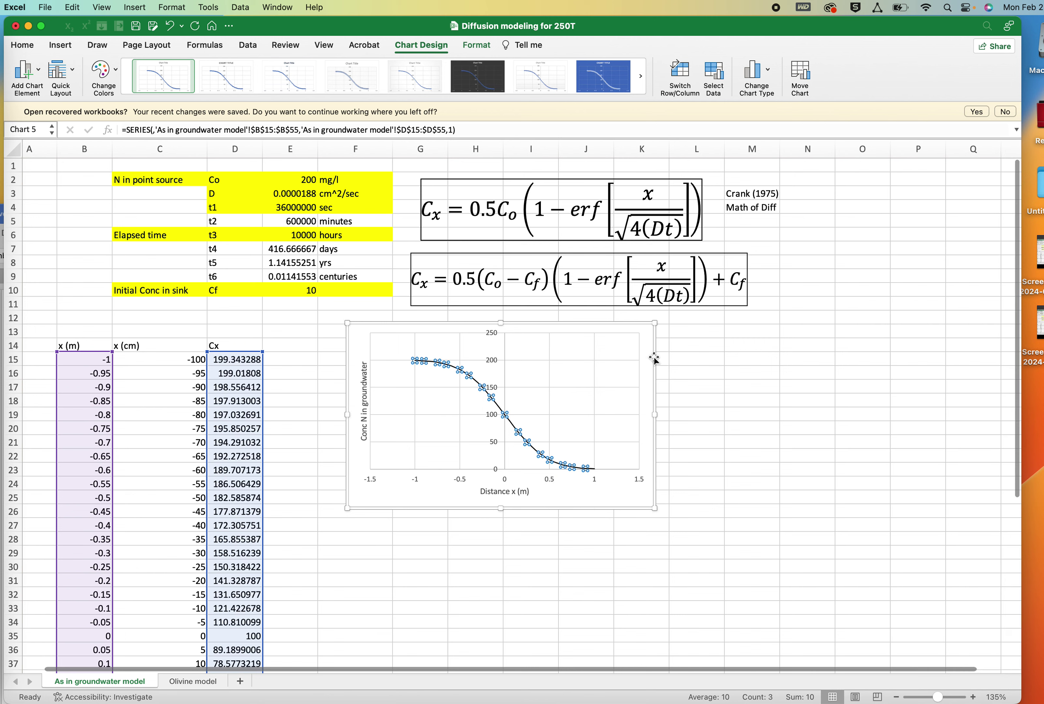
# Make the vertical axis cross the chart's horizontal axis at the value -1.5
pyautogui.click(616, 380)
pyautogui.doubleClick(505, 481)
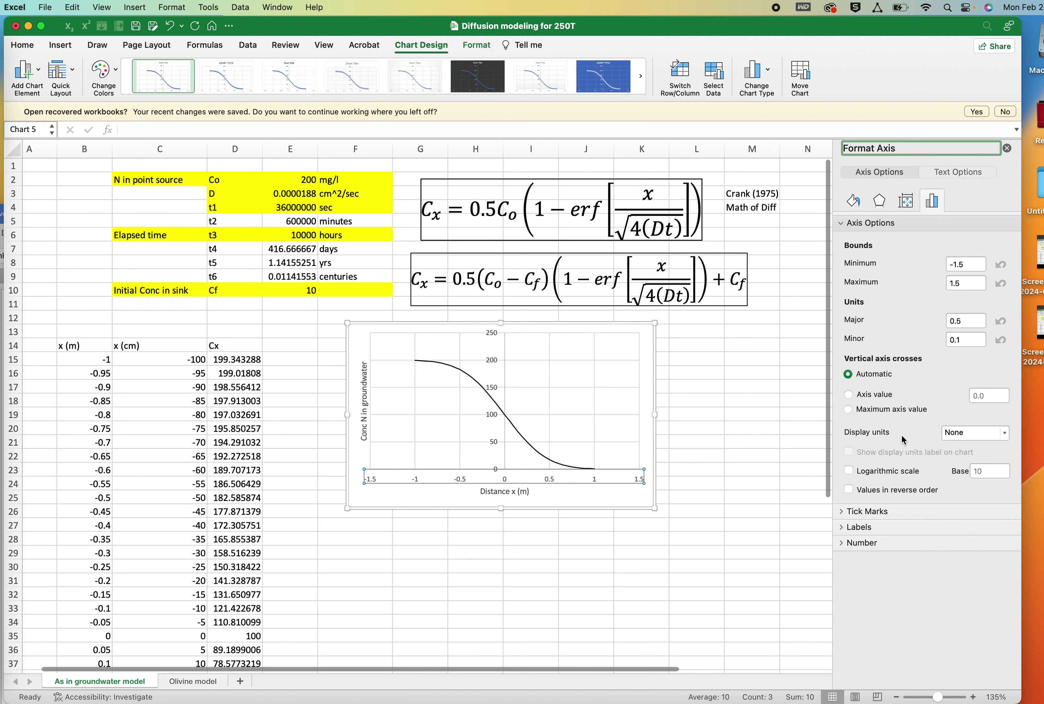
pyautogui.click(971, 267)
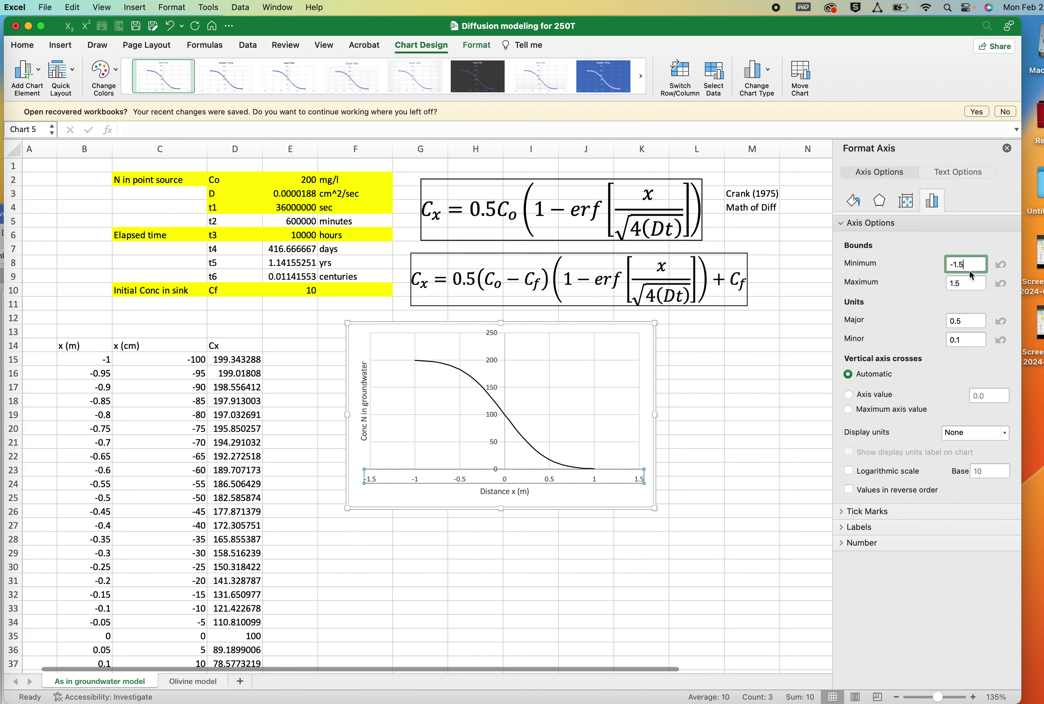
pyautogui.click(848, 395)
pyautogui.moveTo(994, 396); pyautogui.dragTo(974, 397)
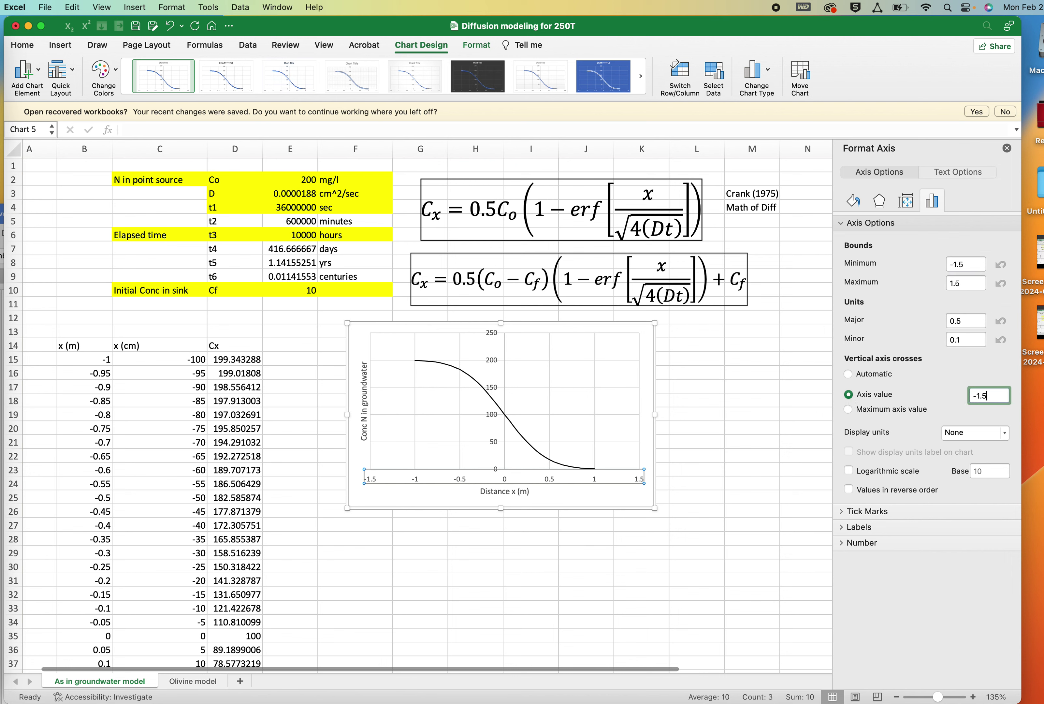
pyautogui.write('-1.5')
pyautogui.press('Return')
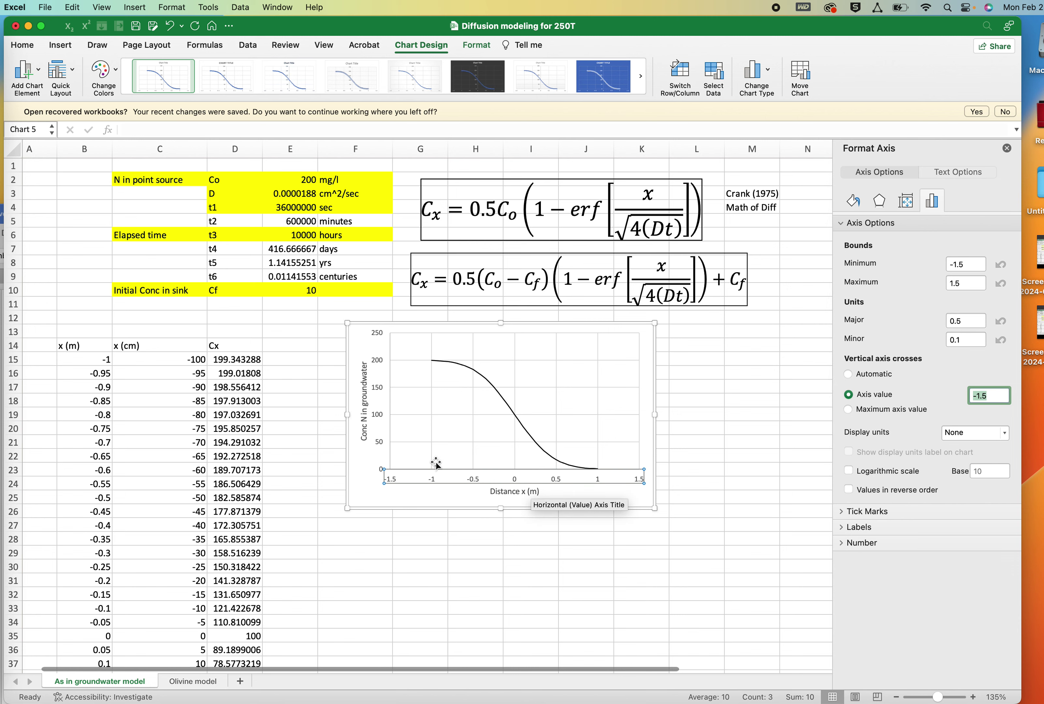
pyautogui.click(1007, 149)
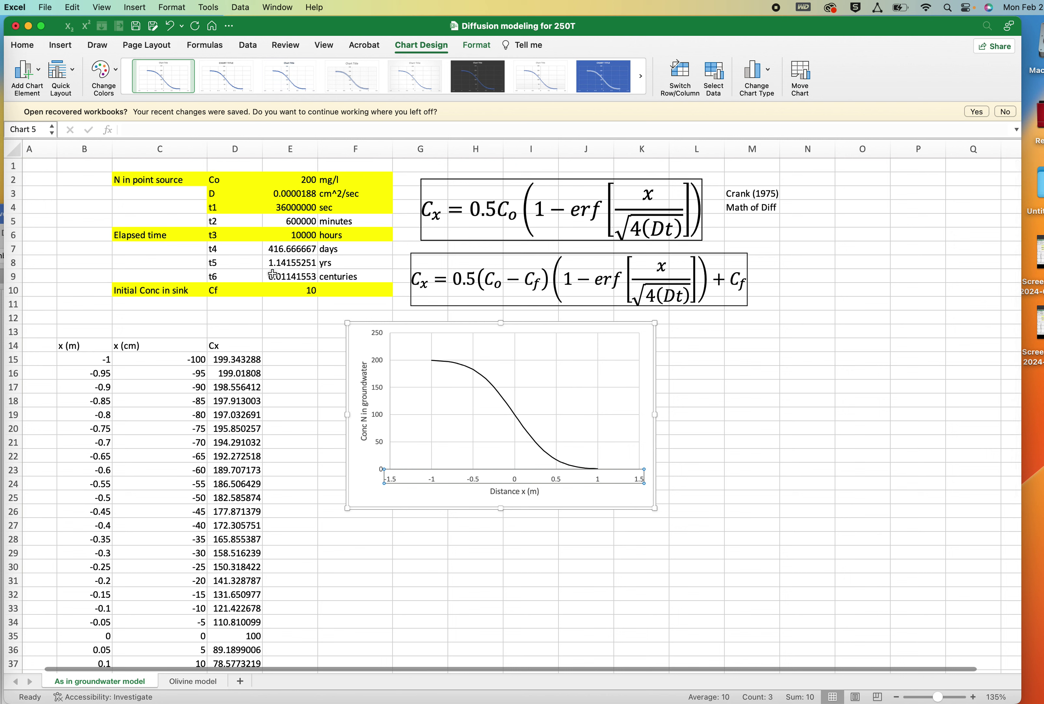
# Test the model with elapsed times of 0, 0.1 and 0.01 hours in cell E6
pyautogui.click(300, 234)
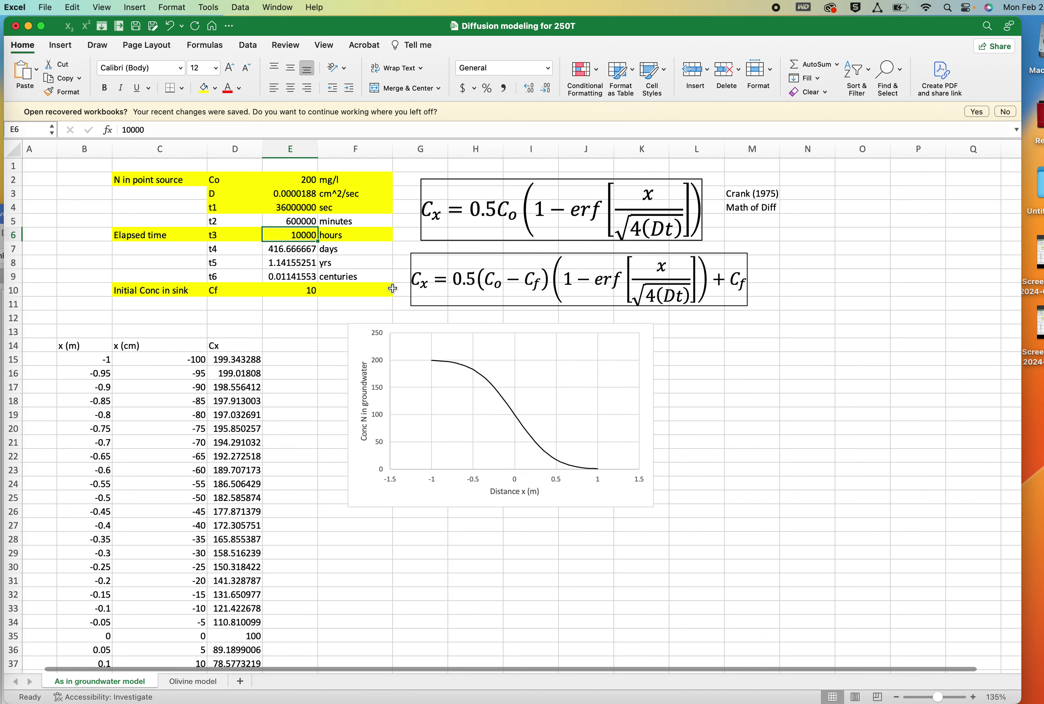
pyautogui.write('0')
pyautogui.press('Return')
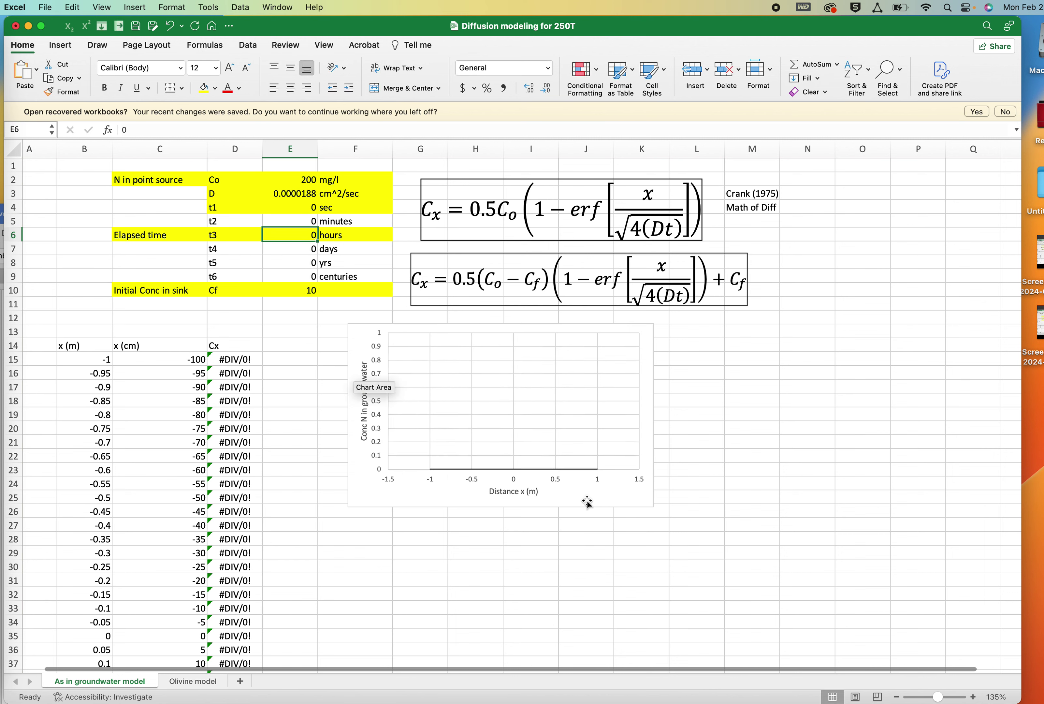
pyautogui.write('.1')
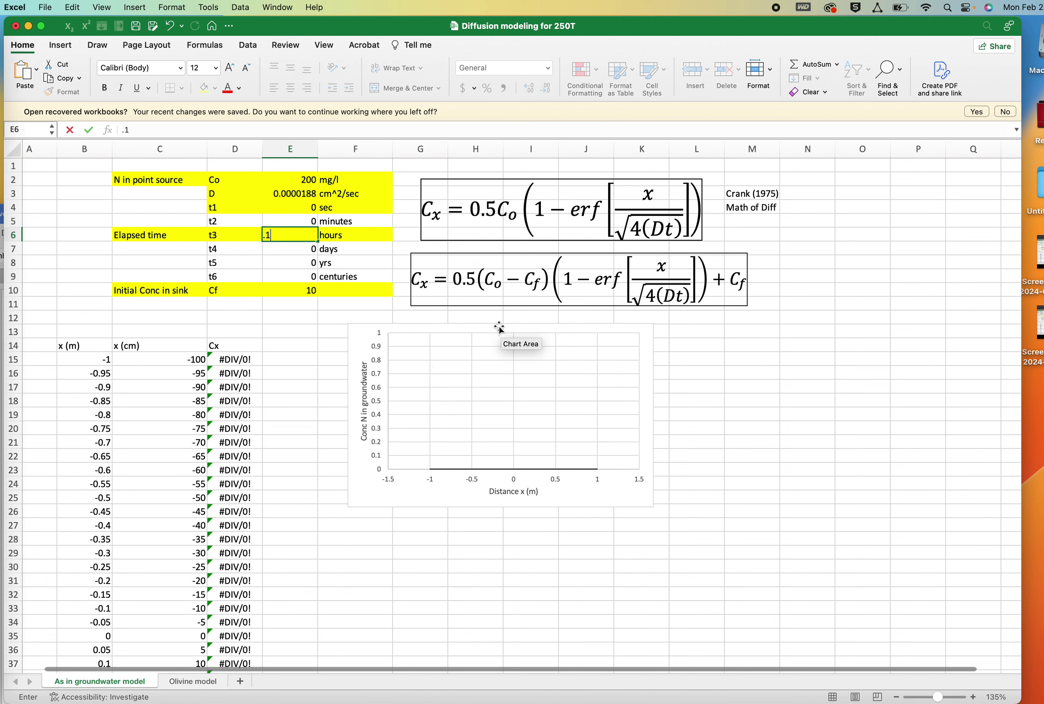
pyautogui.press('Return')
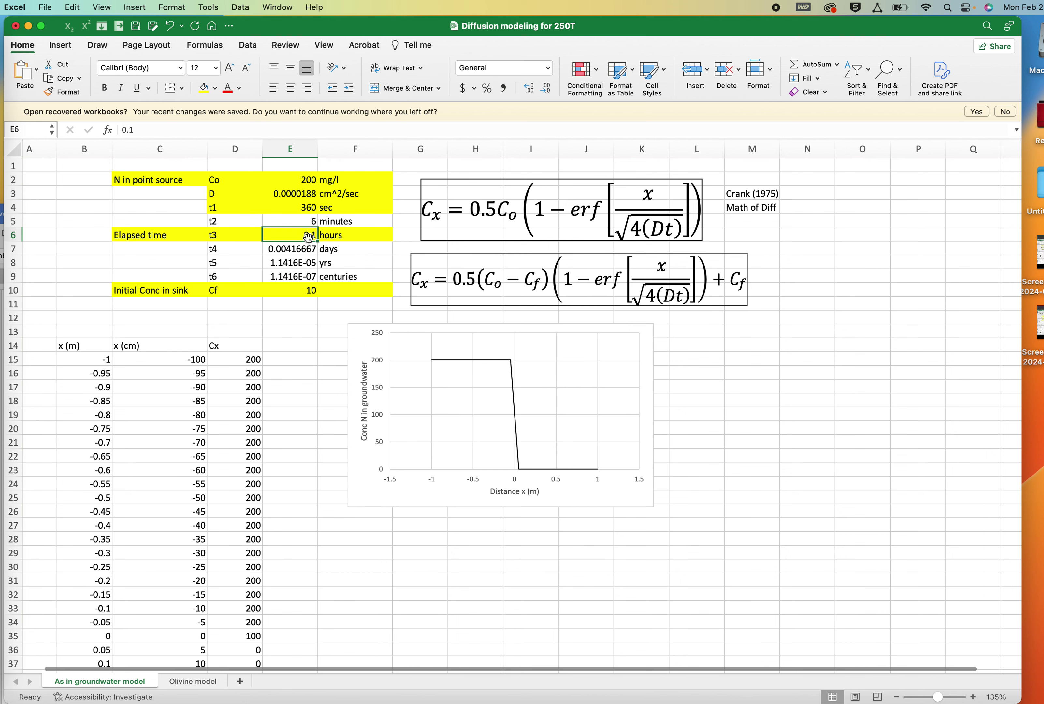
pyautogui.write('.0')
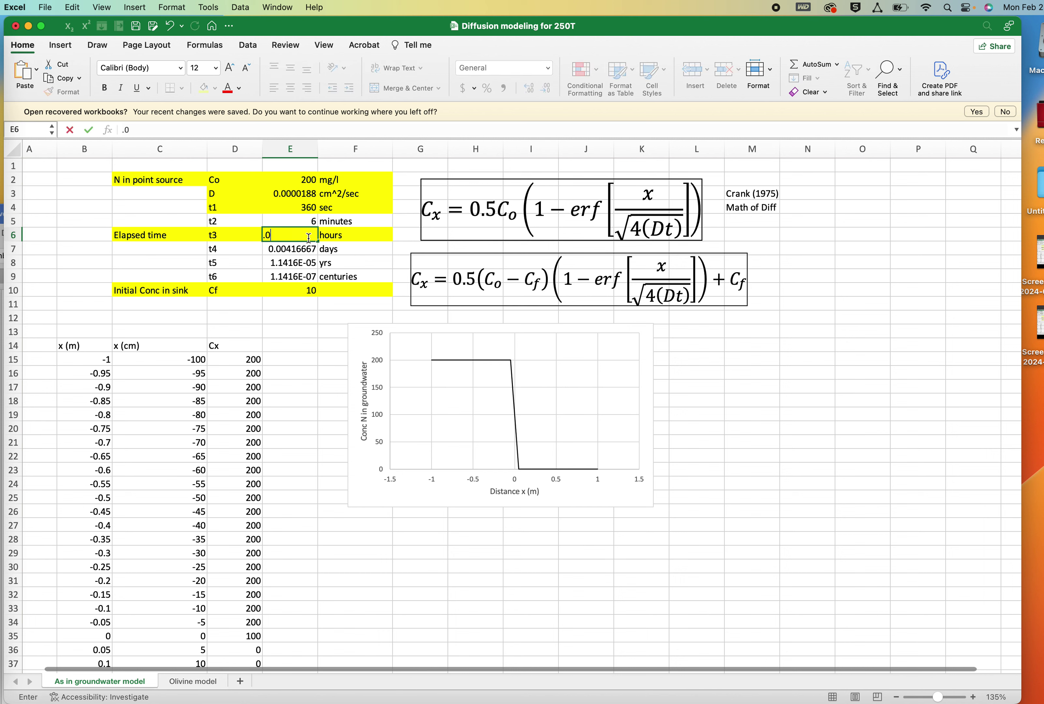
pyautogui.click(309, 239)
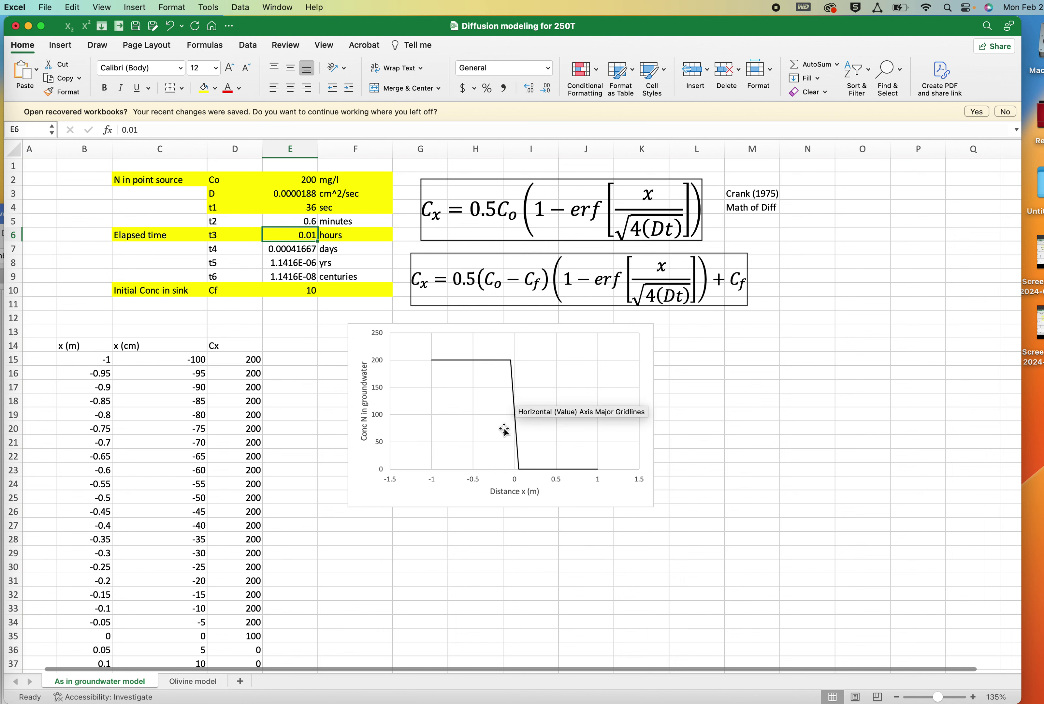
# Test the model with elapsed times of 20, 100, 1000 and 5000 hours in cell E6
pyautogui.click(97, 375)
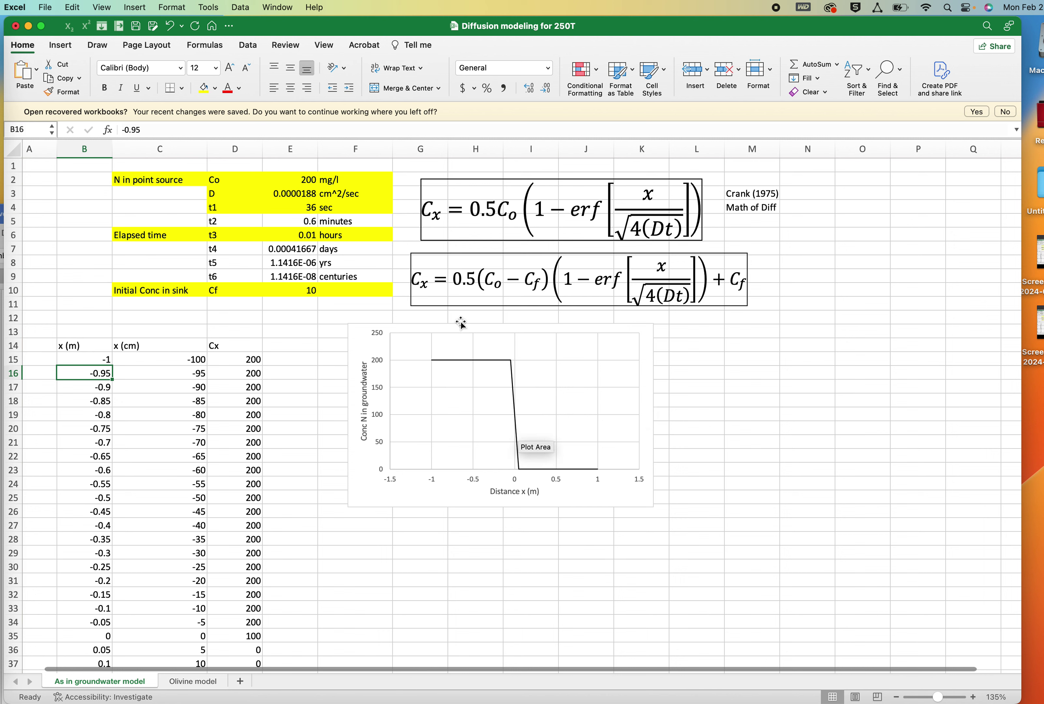
pyautogui.click(305, 234)
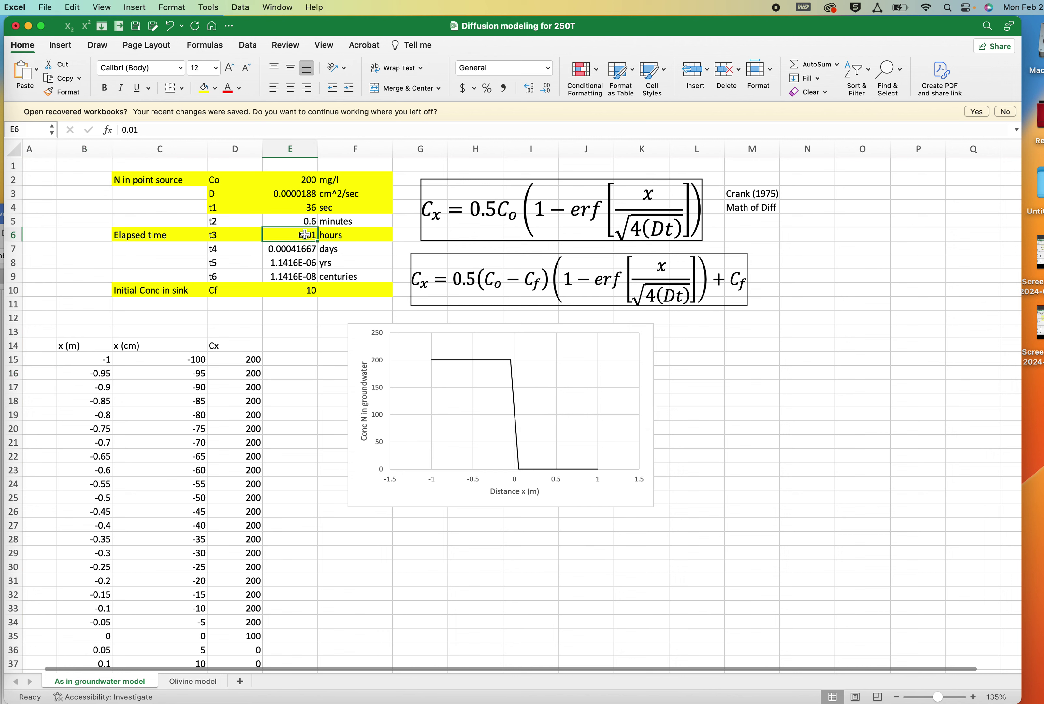
pyautogui.write('20')
pyautogui.press('Return')
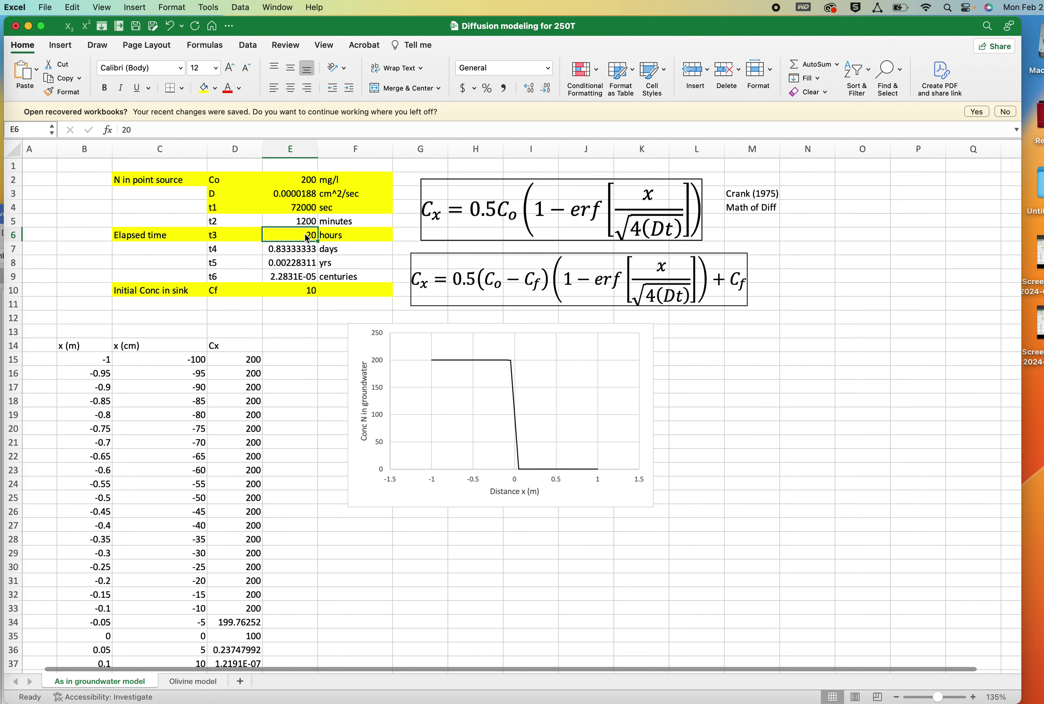
pyautogui.write('100')
pyautogui.press('Return')
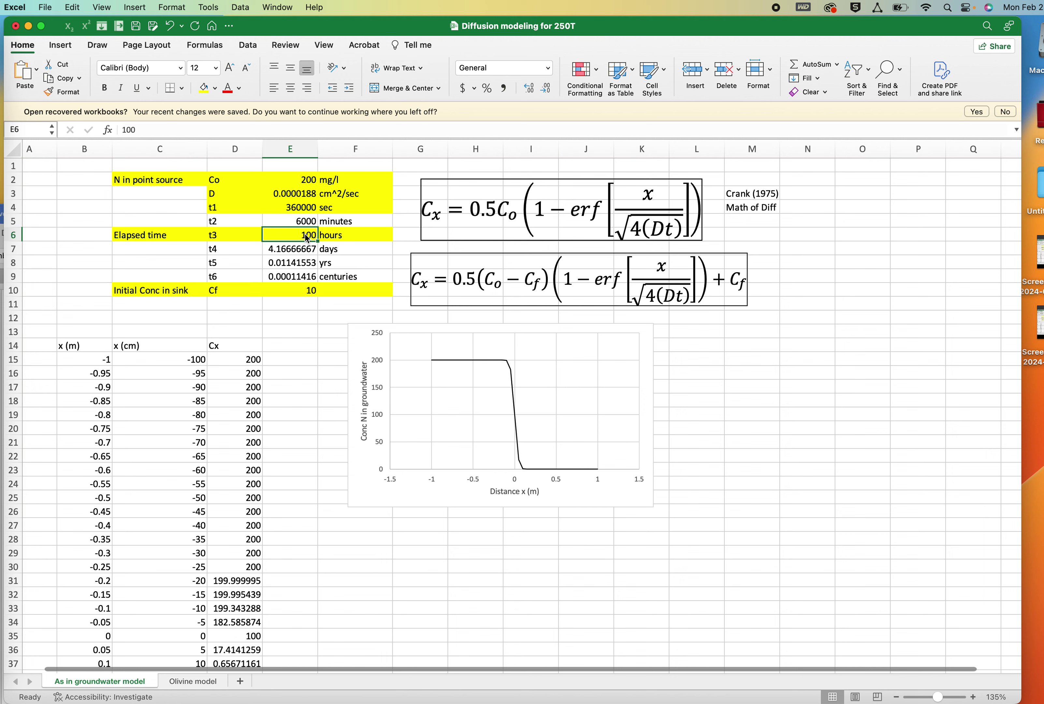
pyautogui.write('1')
pyautogui.press('Return')
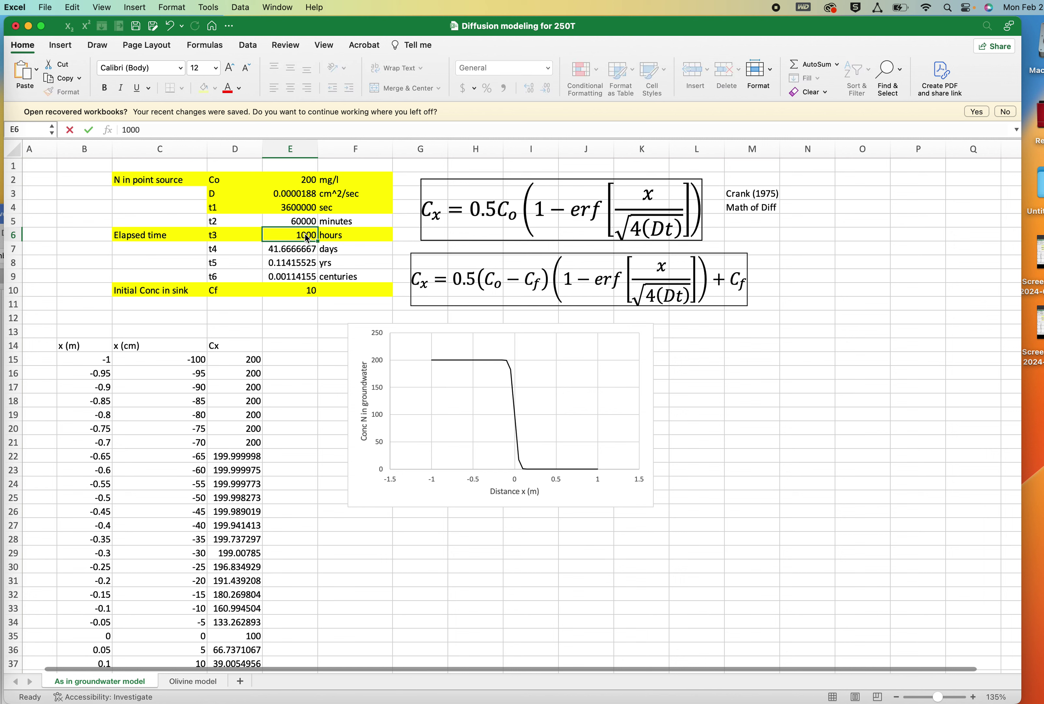
pyautogui.write('5000')
pyautogui.press('Return')
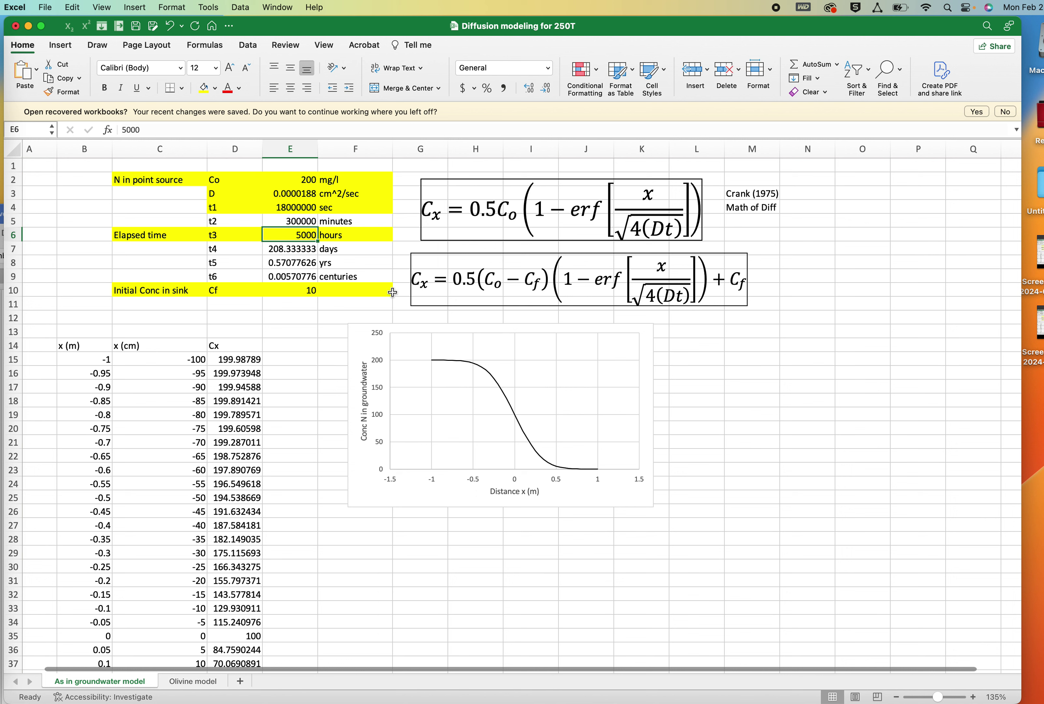
# Test the model with elapsed times of 1000 and 1000000 hours in cell E6
pyautogui.write('100')
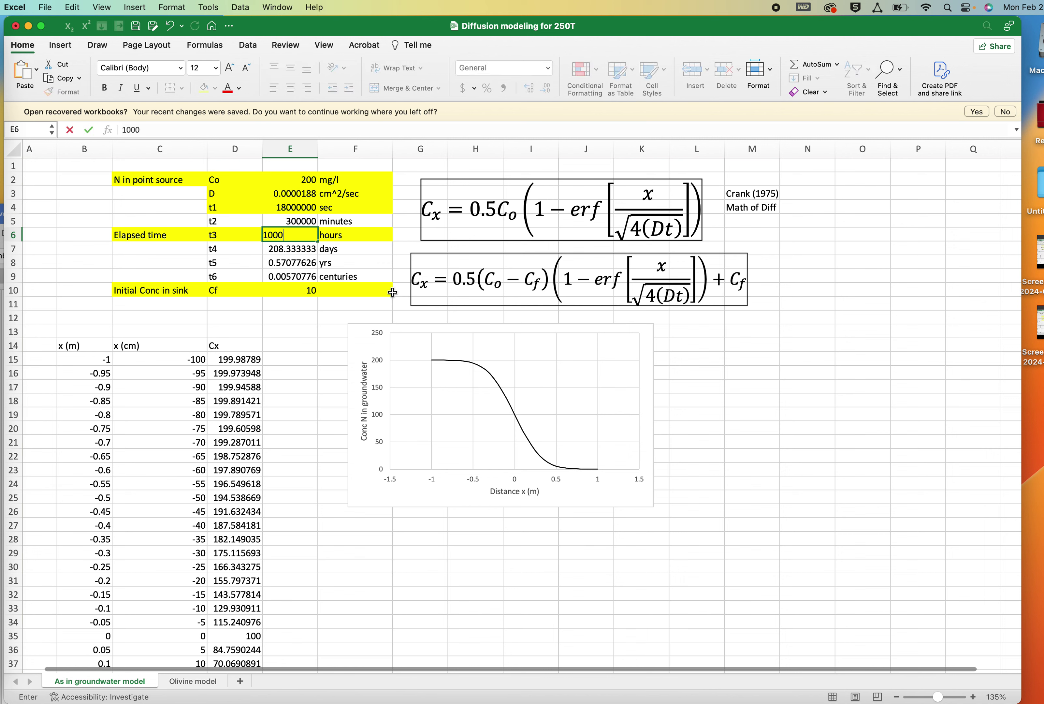
pyautogui.press('Return')
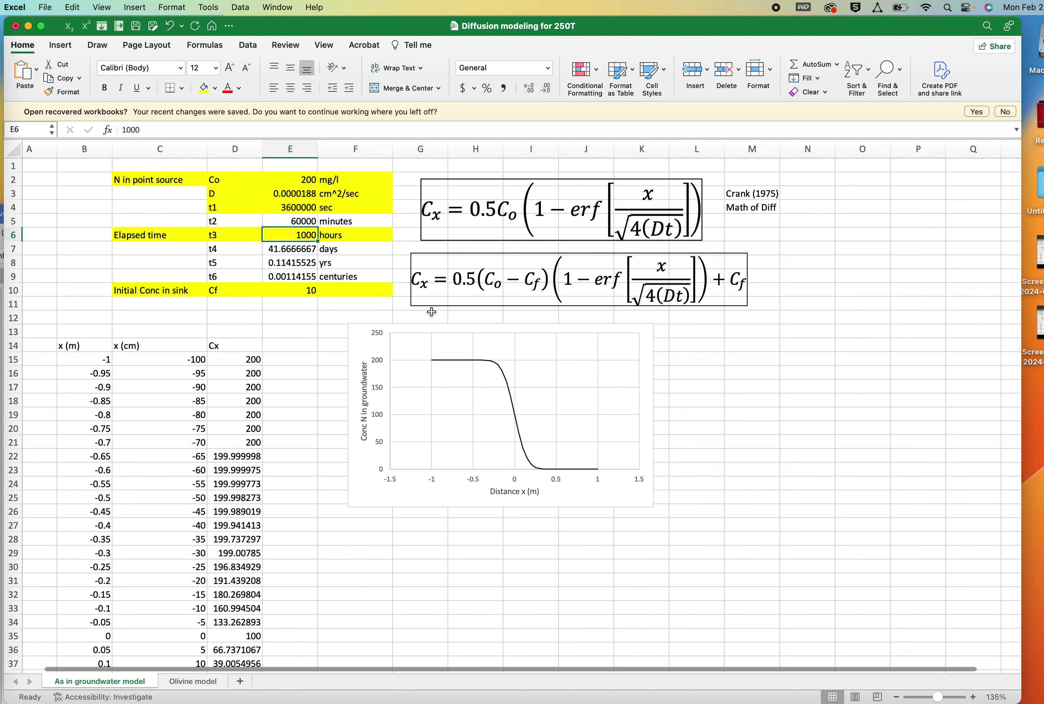
pyautogui.write('1000000')
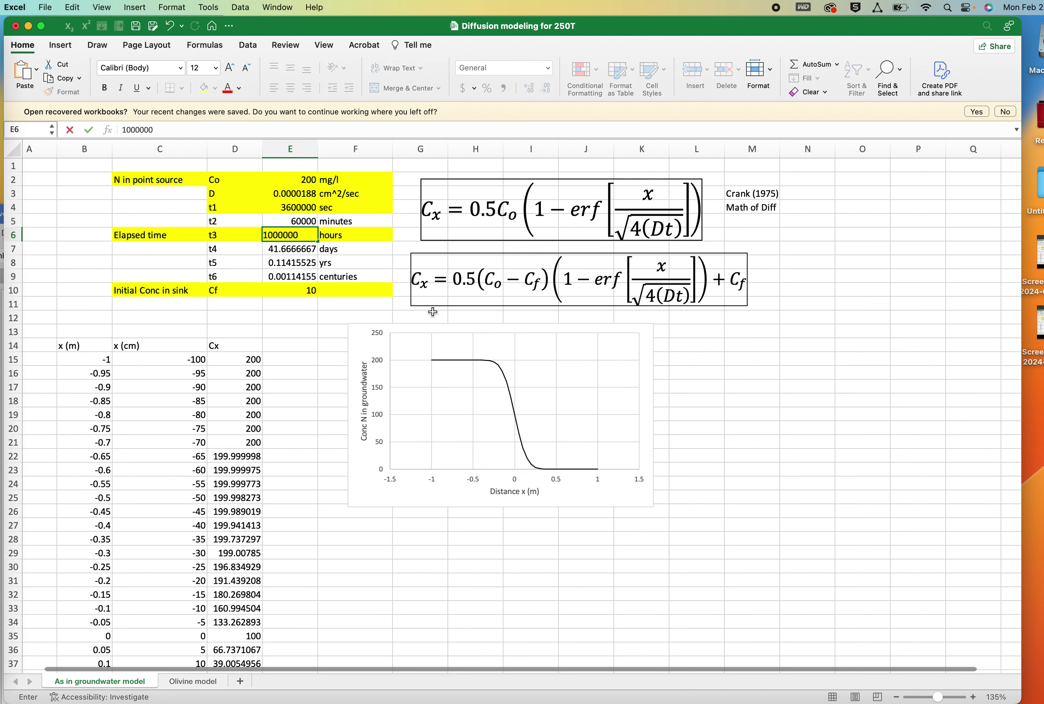
pyautogui.press('Return')
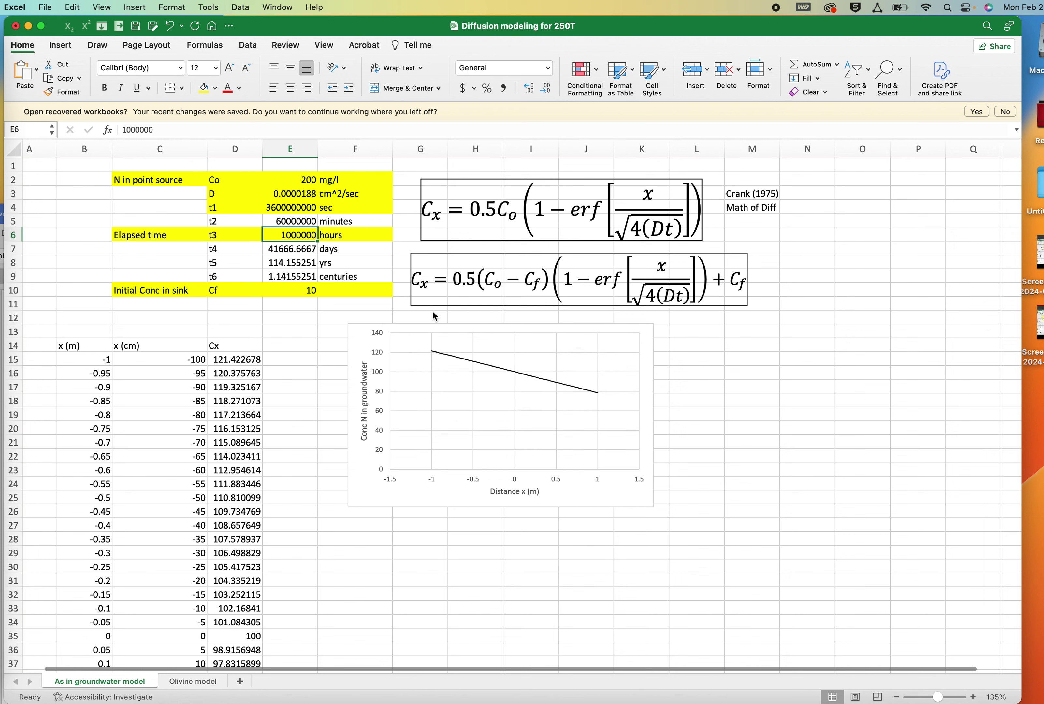
# Set the elapsed time in cell E6 to 10000 hours
pyautogui.write('1000')
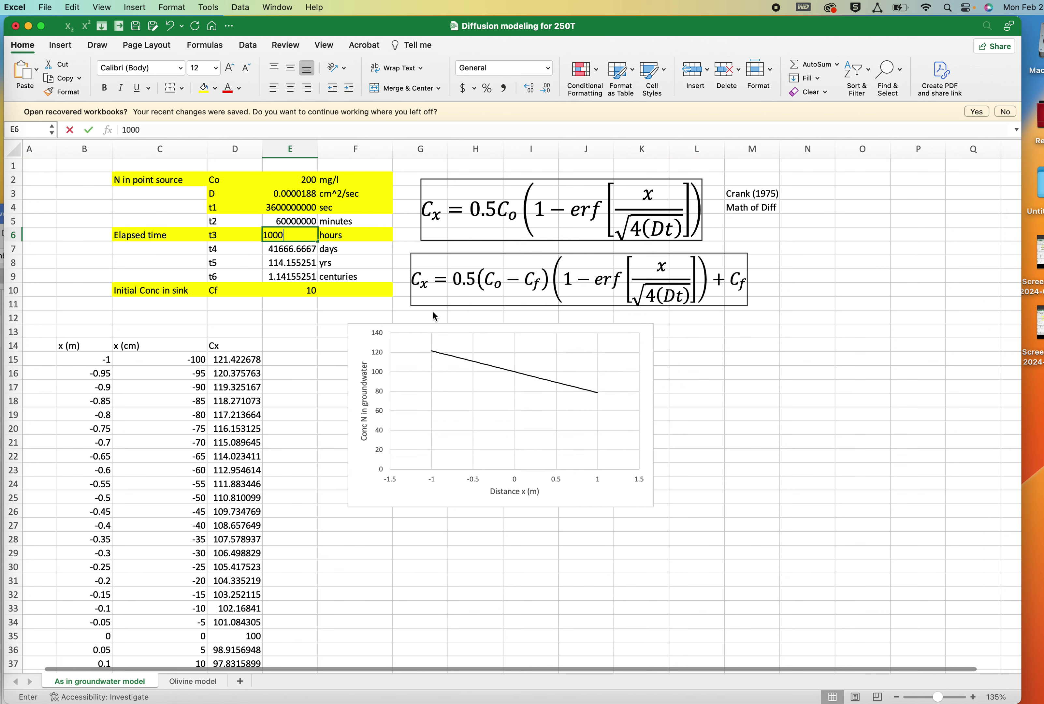
pyautogui.write('0')
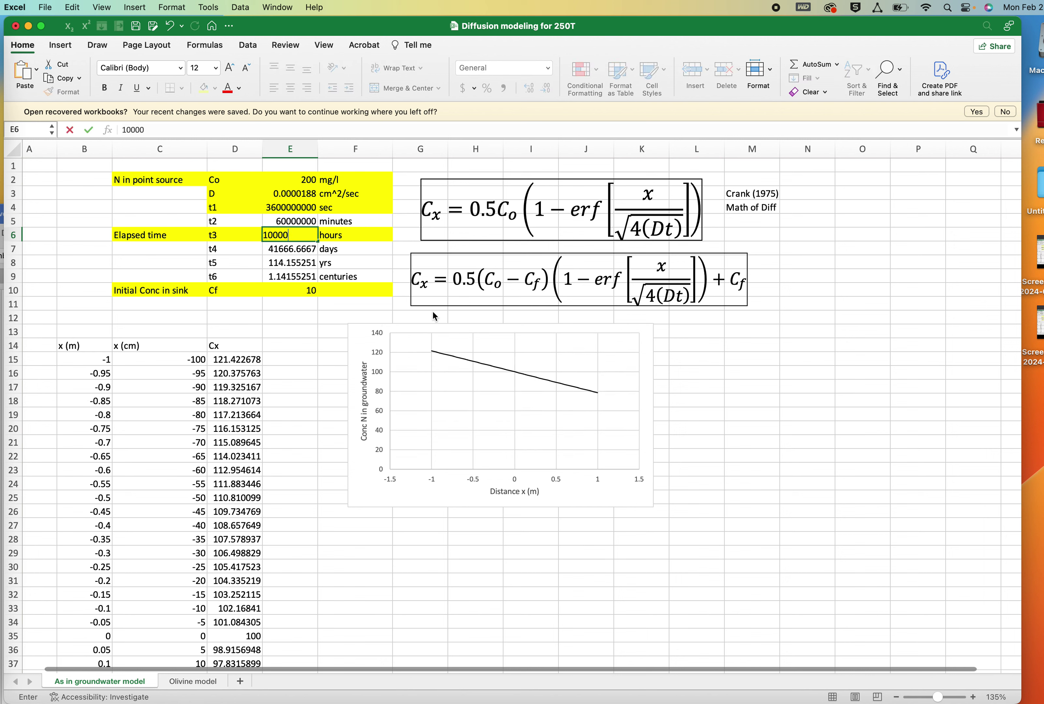
pyautogui.press('Return')
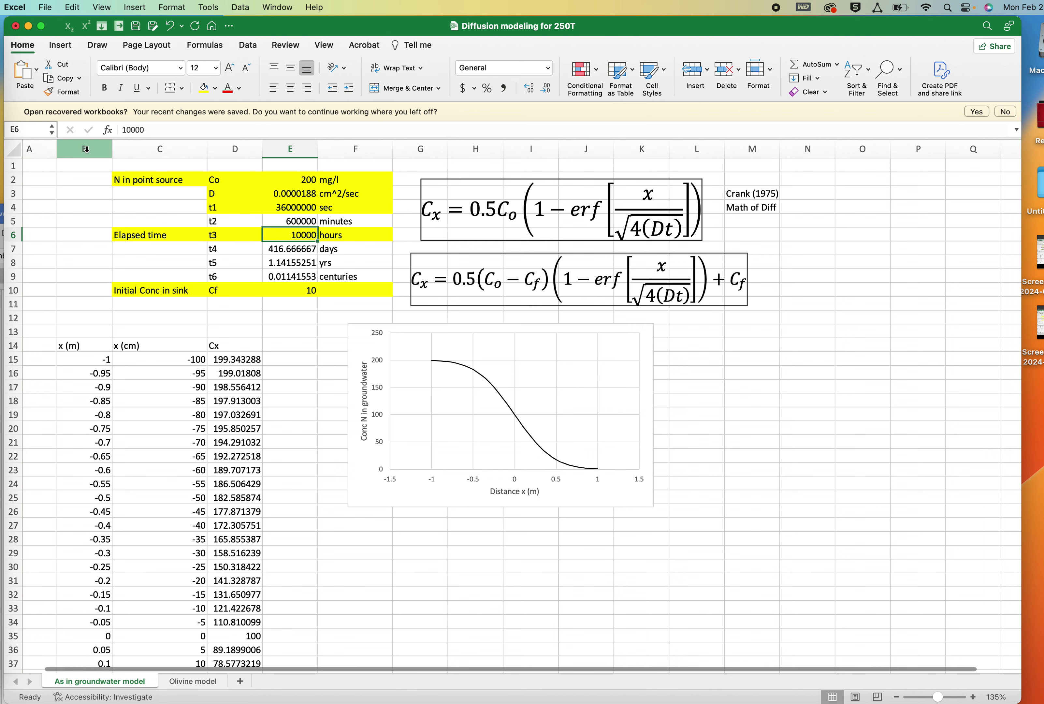
# Duplicate the whole model by copying columns B through F and pasting them from cell O1 onward
pyautogui.moveTo(92, 152); pyautogui.dragTo(326, 179)
pyautogui.press('super+c')
pyautogui.hscroll(1, 622, 211)
pyautogui.hscroll(1, 622, 210)
pyautogui.click(775, 167)
pyautogui.press('super+v')
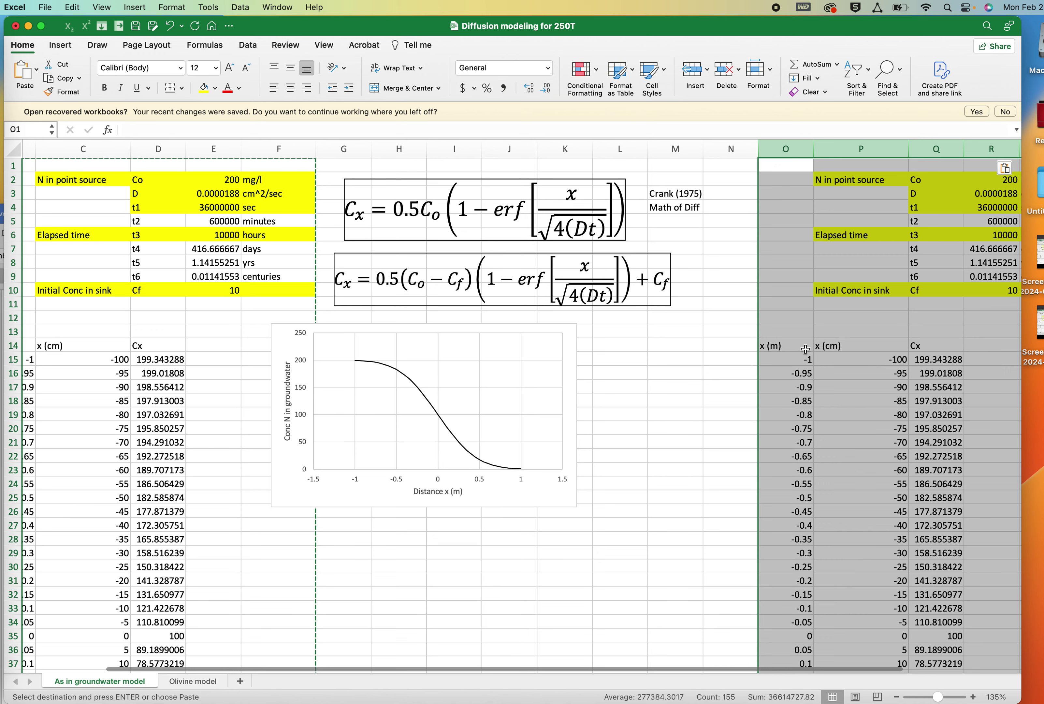
# Examine the cell references in the duplicated Cx formula in Q15 and compare them with the original model's inputs and Cx column
pyautogui.hscroll(2, 825, 361)
pyautogui.click(769, 359)
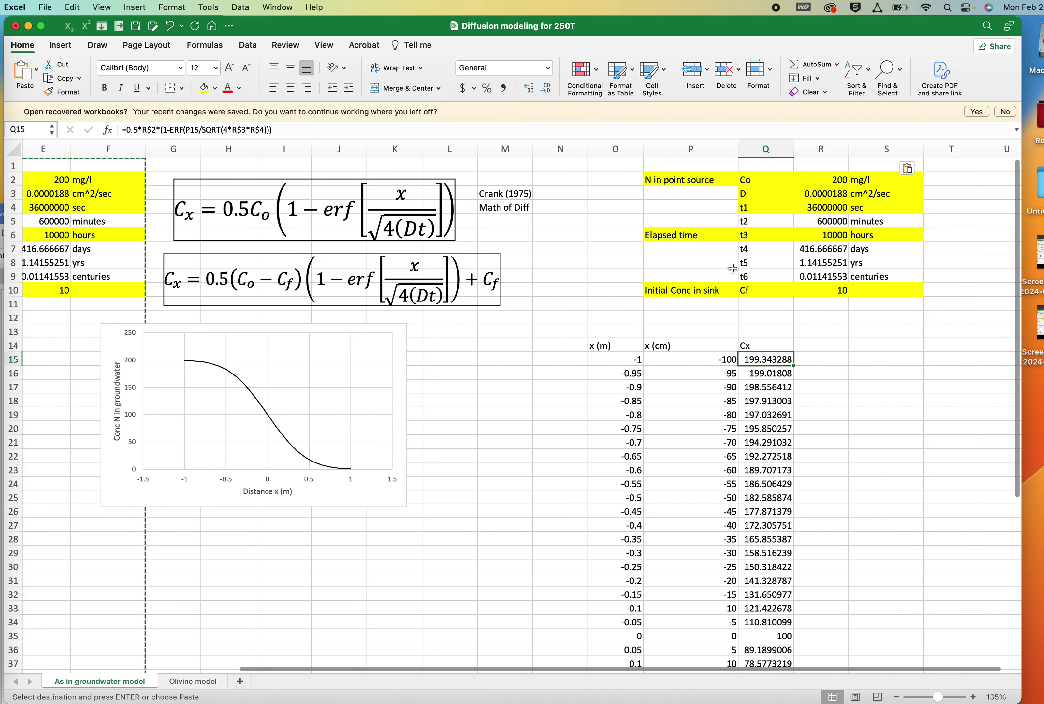
pyautogui.click(254, 130)
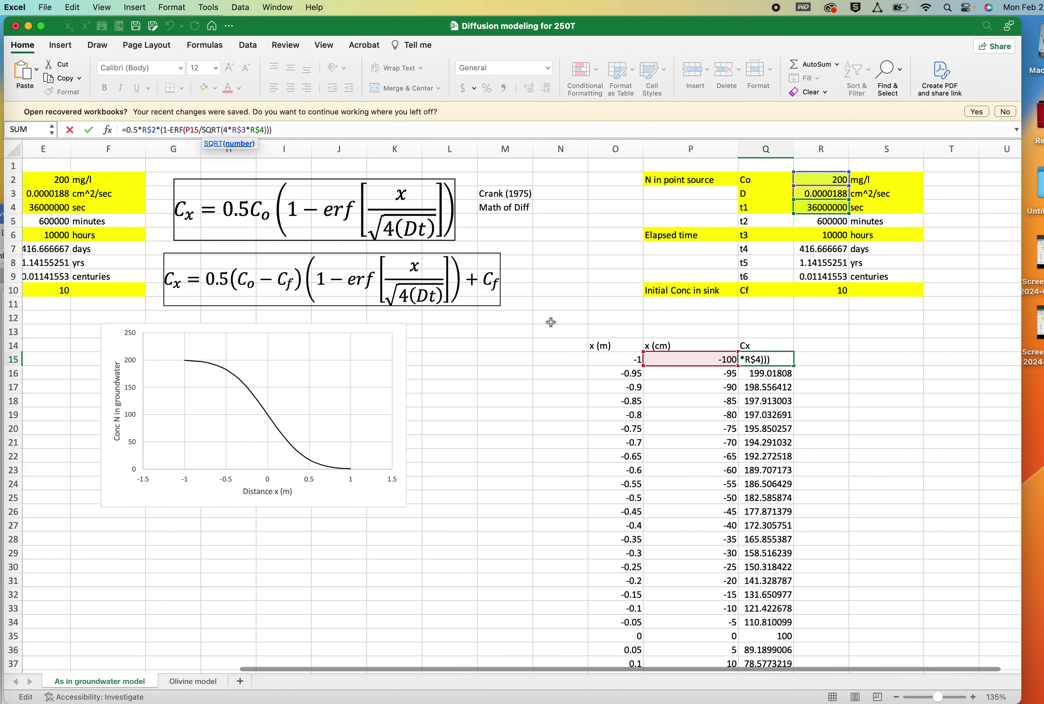
pyautogui.hscroll(-5, 554, 323)
pyautogui.hscroll(6, 554, 323)
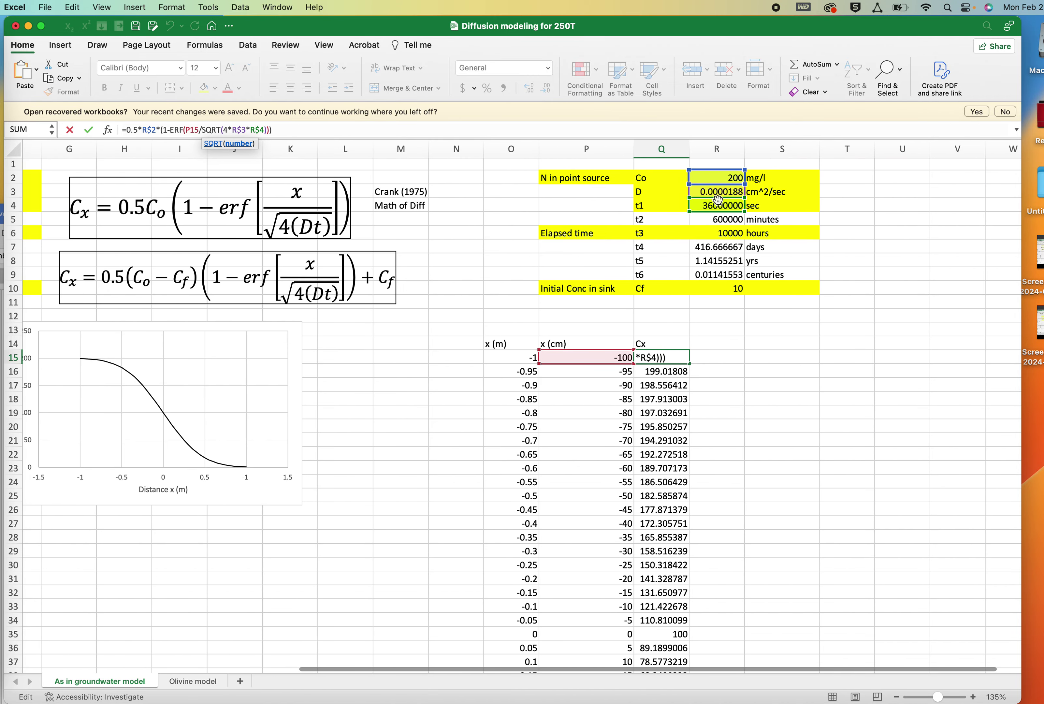
pyautogui.hscroll(-6, 308, 230)
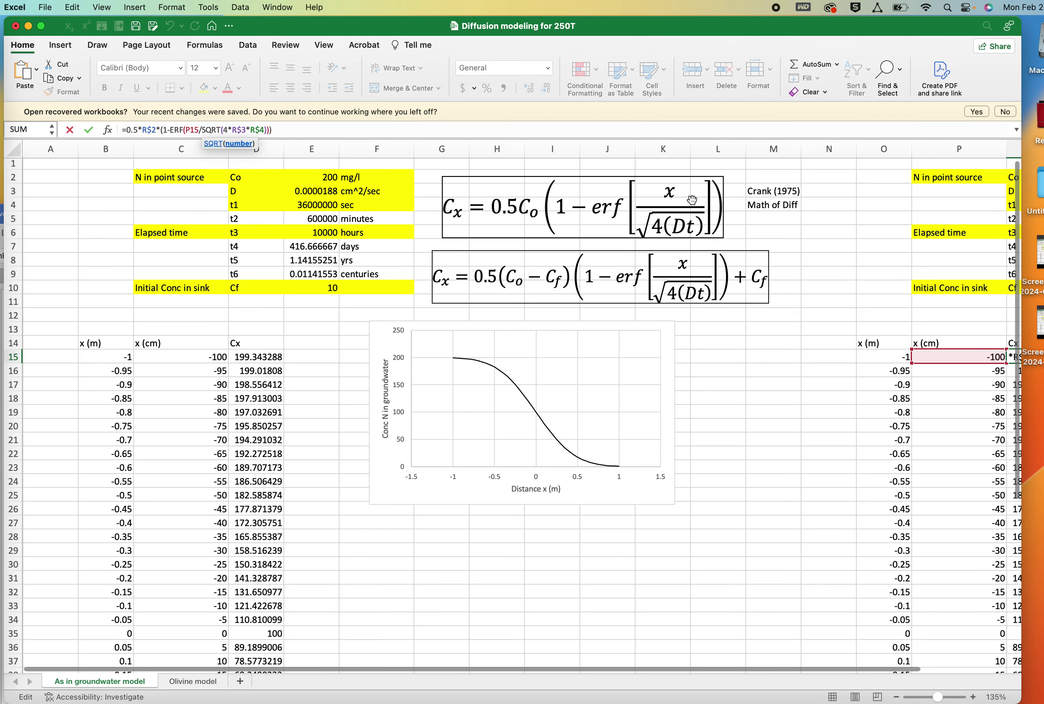
pyautogui.press('Return')
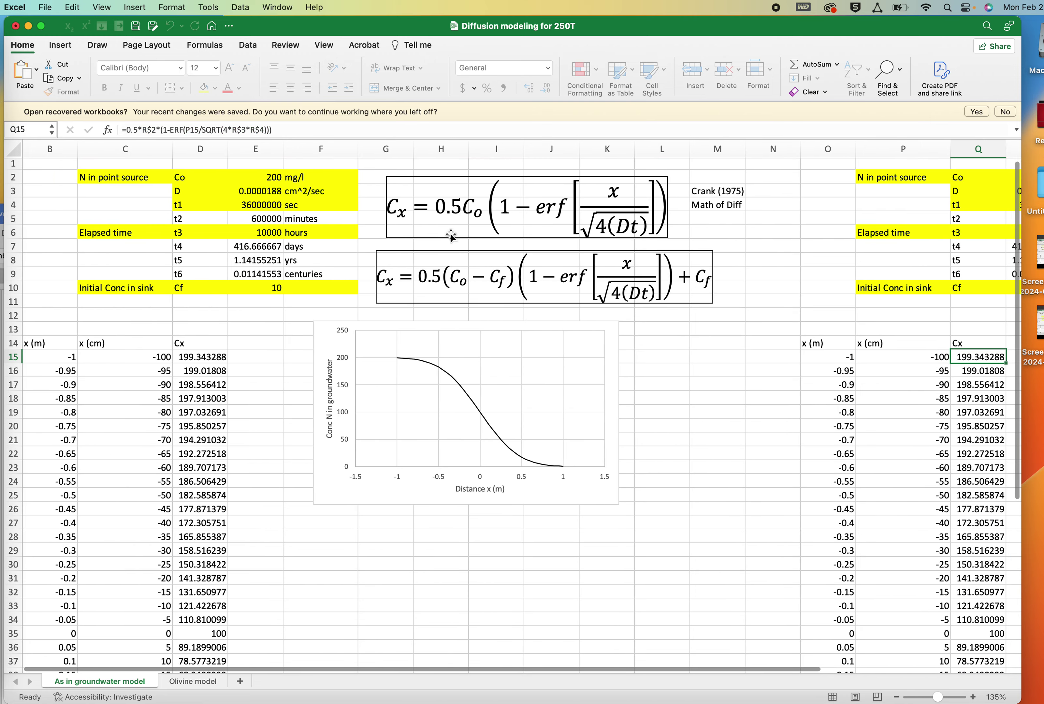
pyautogui.hscroll(-3, 767, 347)
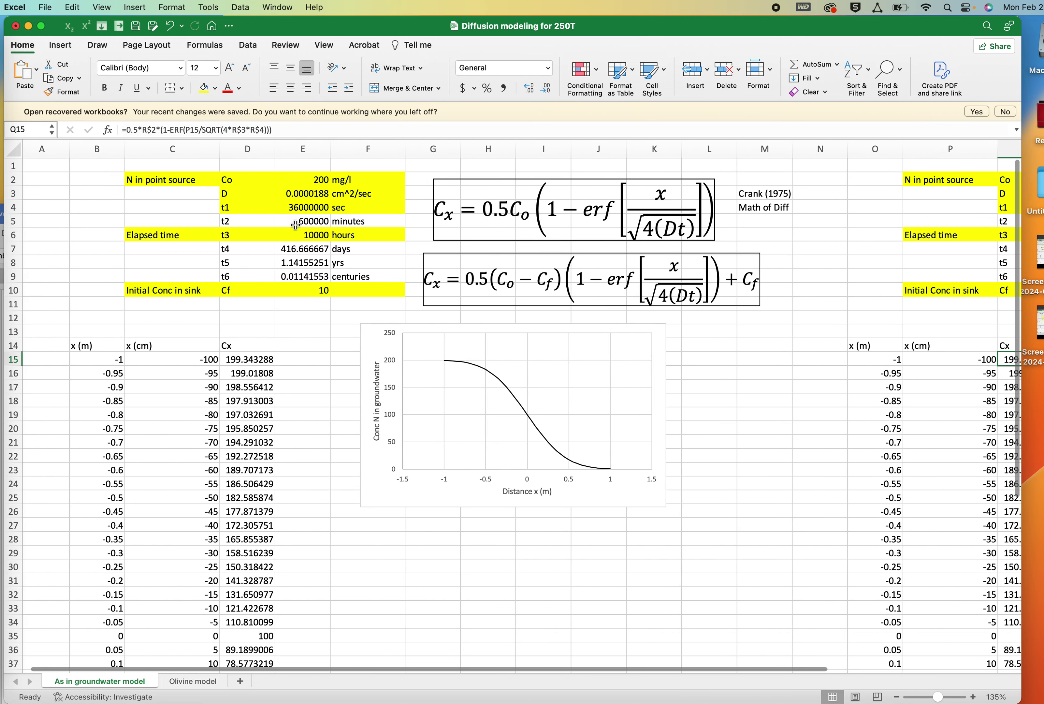
pyautogui.click(304, 236)
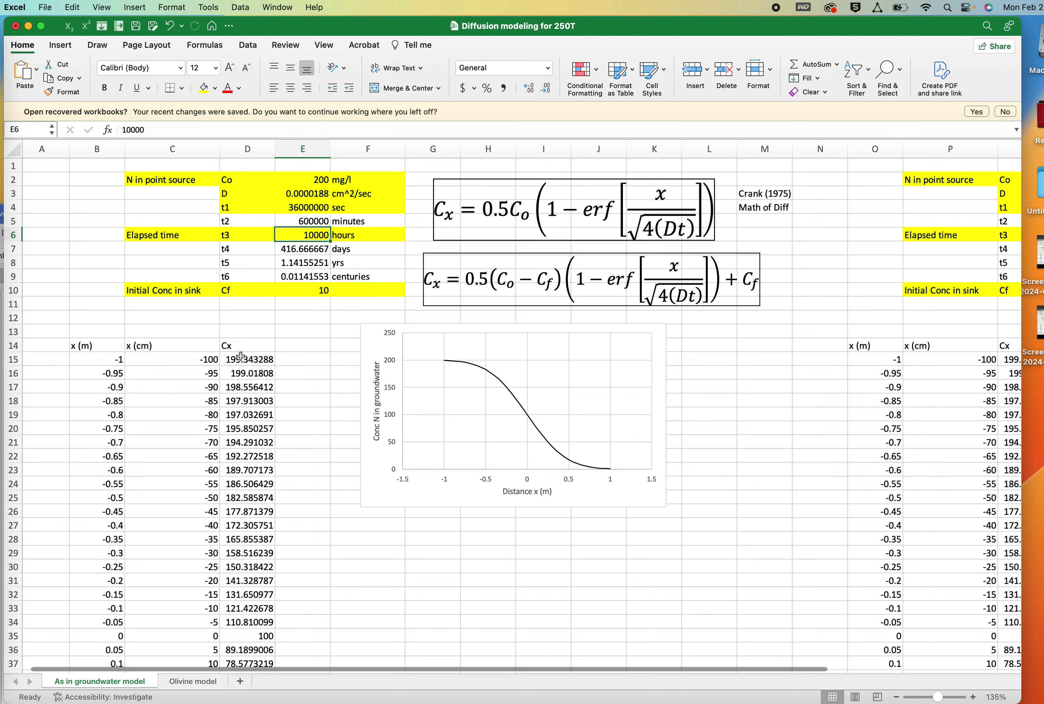
pyautogui.moveTo(239, 359); pyautogui.dragTo(246, 497)
pyautogui.click(324, 237)
pyautogui.hscroll(6, 433, 266)
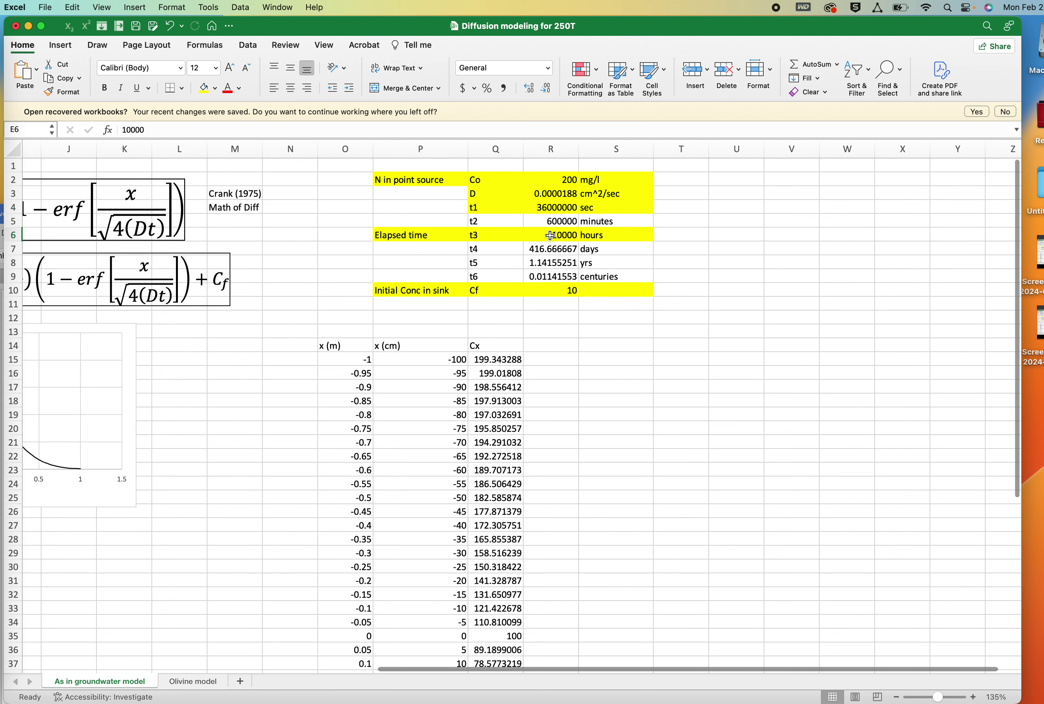
# Set the duplicated model's elapsed time in cell R6 to 50000 hours
pyautogui.click(550, 237)
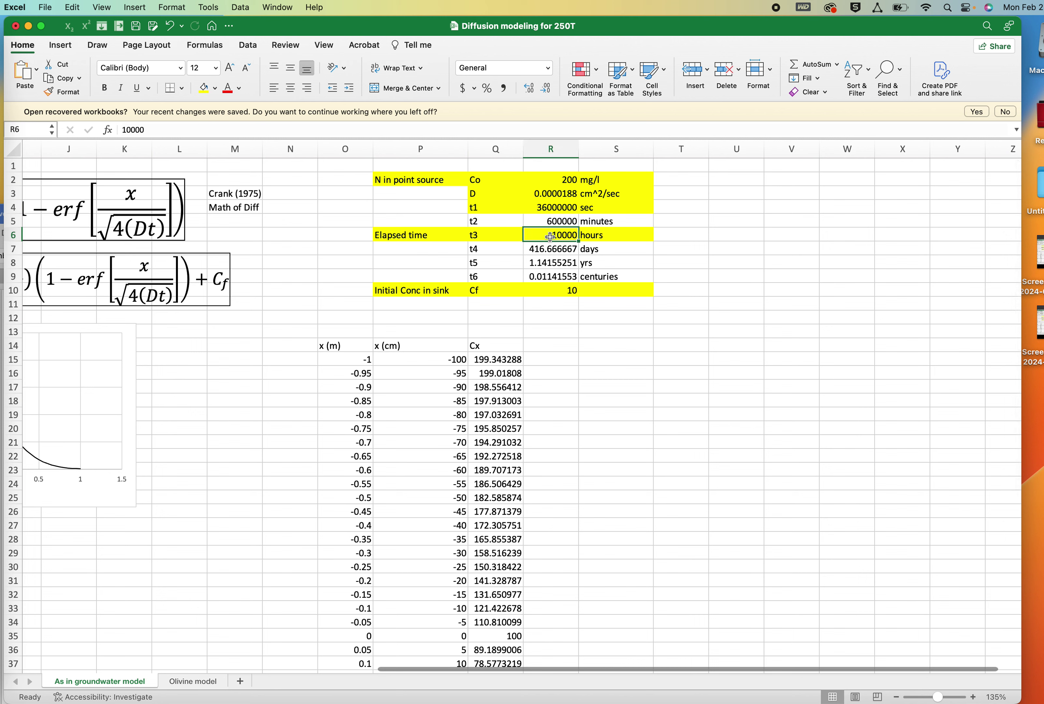
pyautogui.write('5')
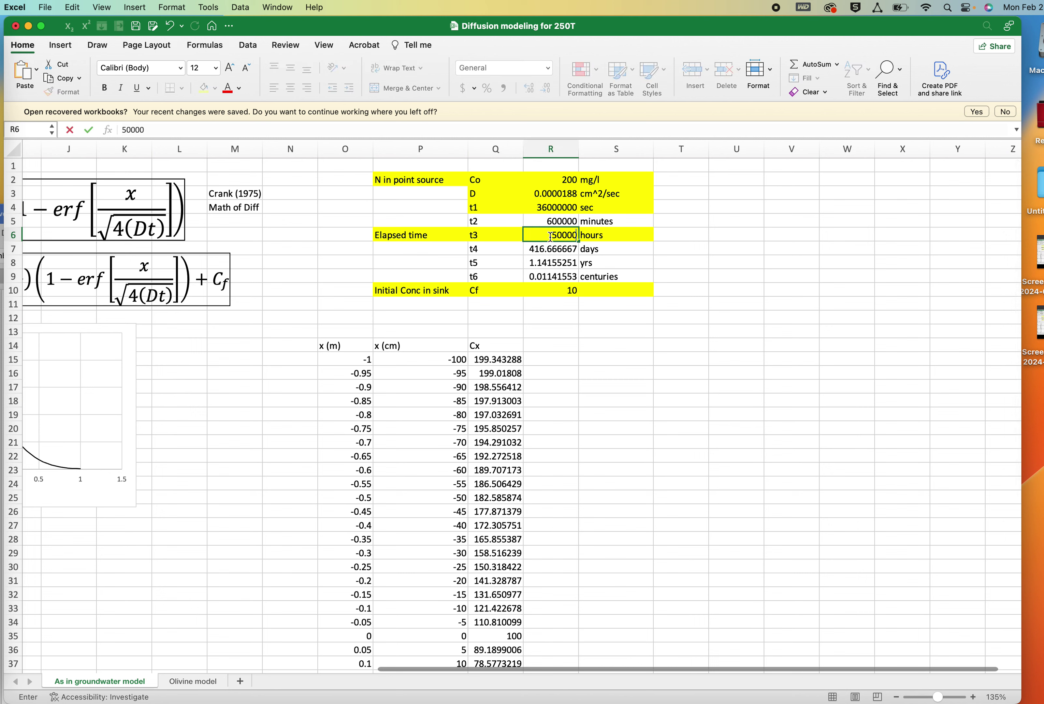
pyautogui.press('Return')
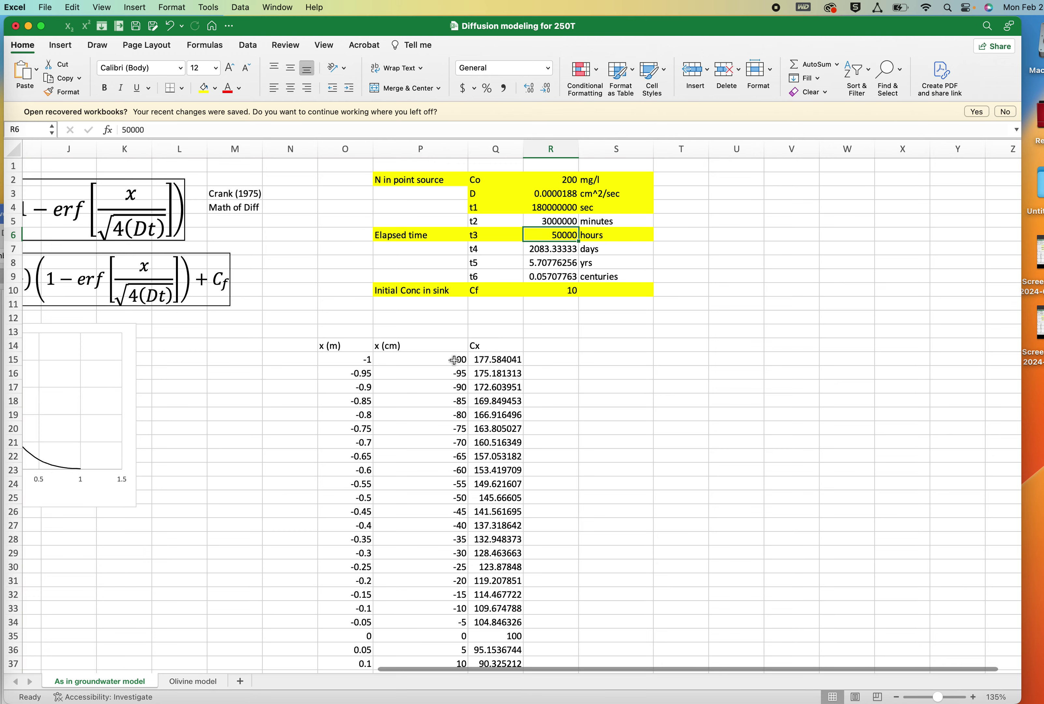
pyautogui.click(480, 359)
pyautogui.scroll(-10, 495, 404)
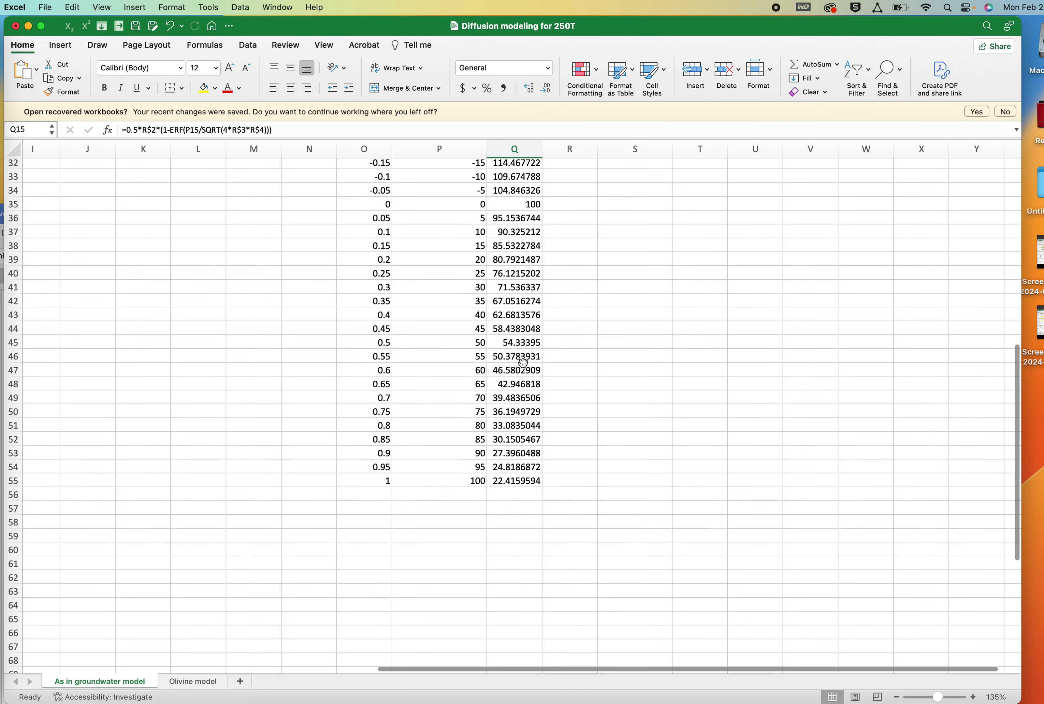
pyautogui.keyDown('shift'); pyautogui.click(512, 465); pyautogui.keyUp('shift')
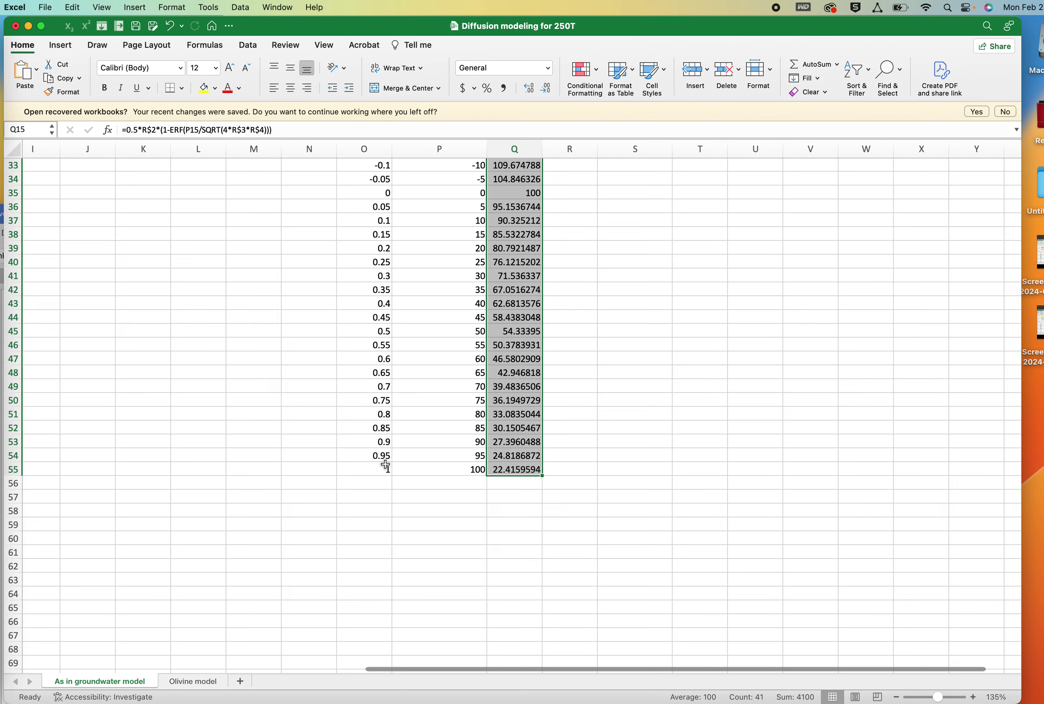
pyautogui.keyDown('super'); pyautogui.click(376, 469); pyautogui.keyUp('super')
pyautogui.moveTo(376, 469); pyautogui.dragTo(348, 190)
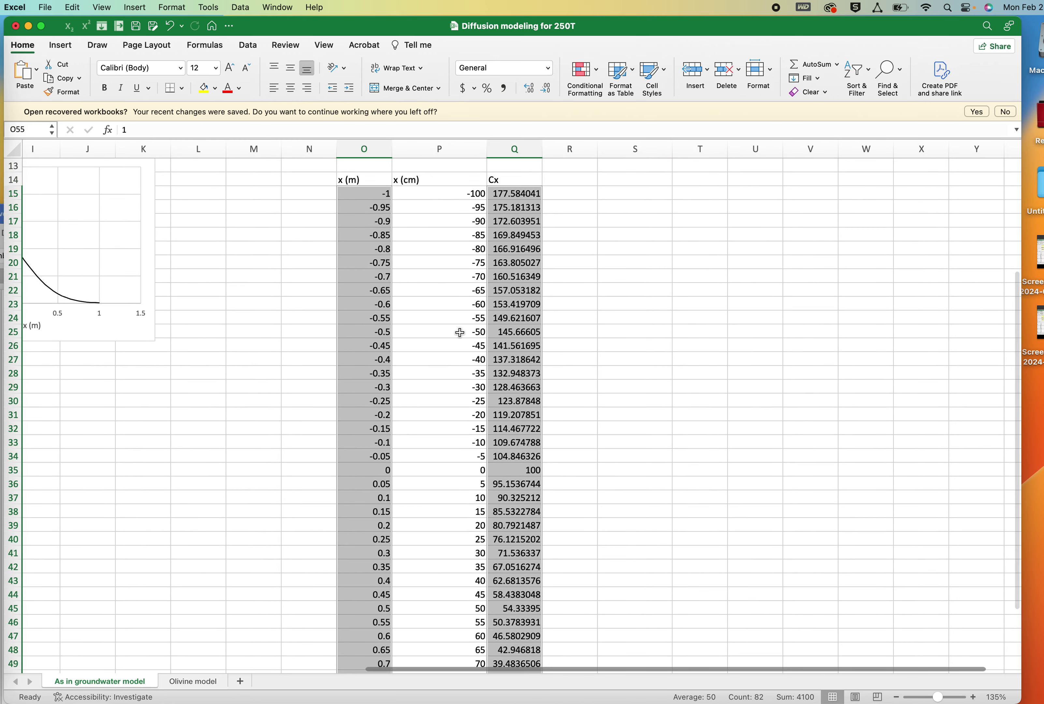
pyautogui.hscroll(-7, 460, 334)
pyautogui.click(410, 202)
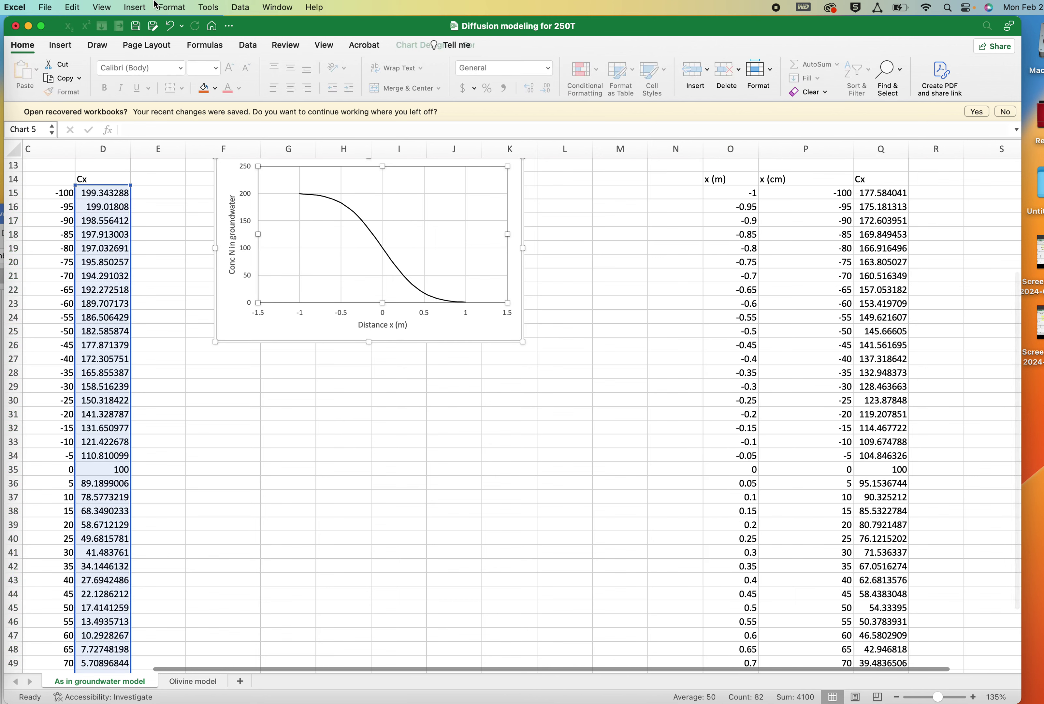
pyautogui.click(72, 7)
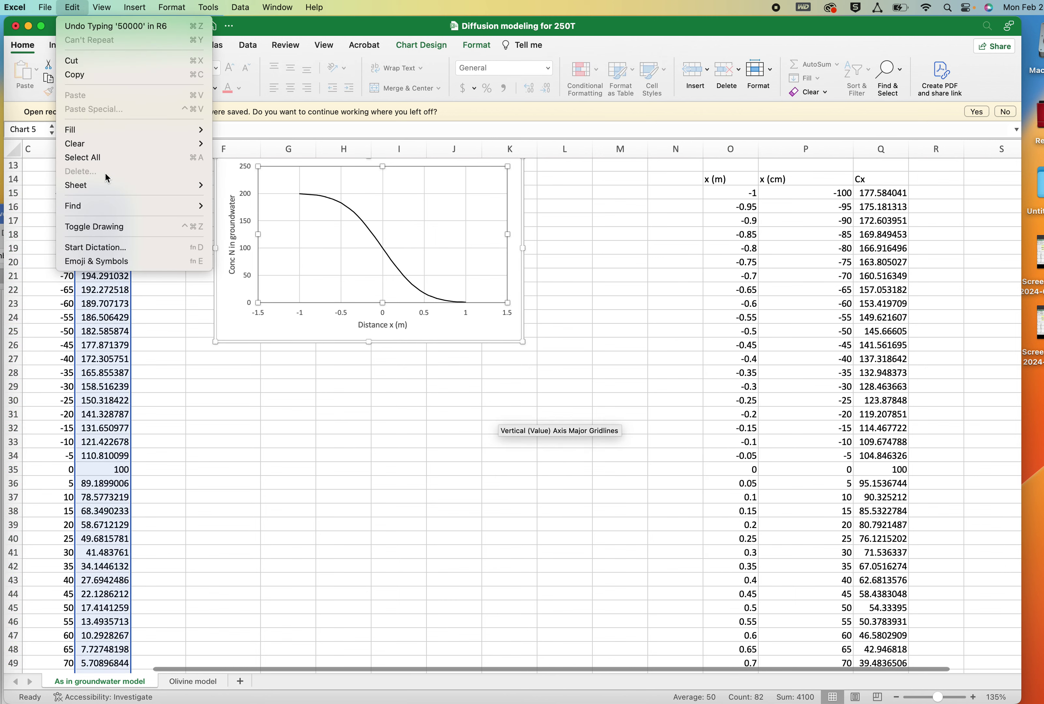
pyautogui.moveTo(102, 187)
pyautogui.click(72, 4)
pyautogui.click(848, 204)
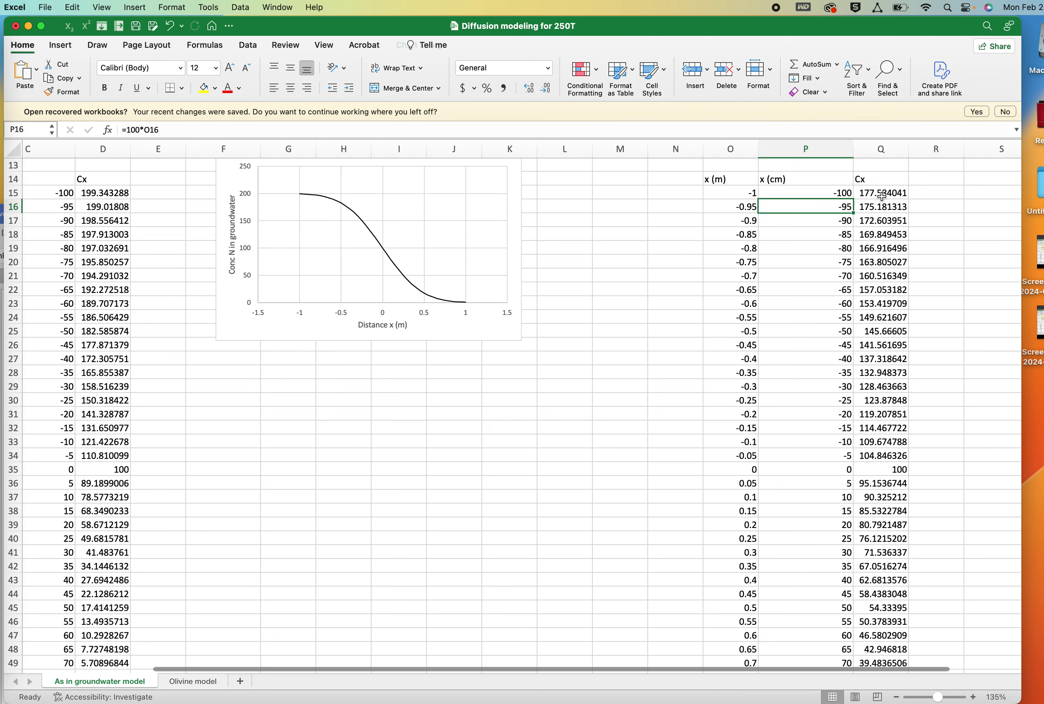
# Copy the duplicated model's Cx values in Q15:Q55 together with its x (m) values in O15:O55
pyautogui.click(882, 194)
pyautogui.scroll(-10, 898, 293)
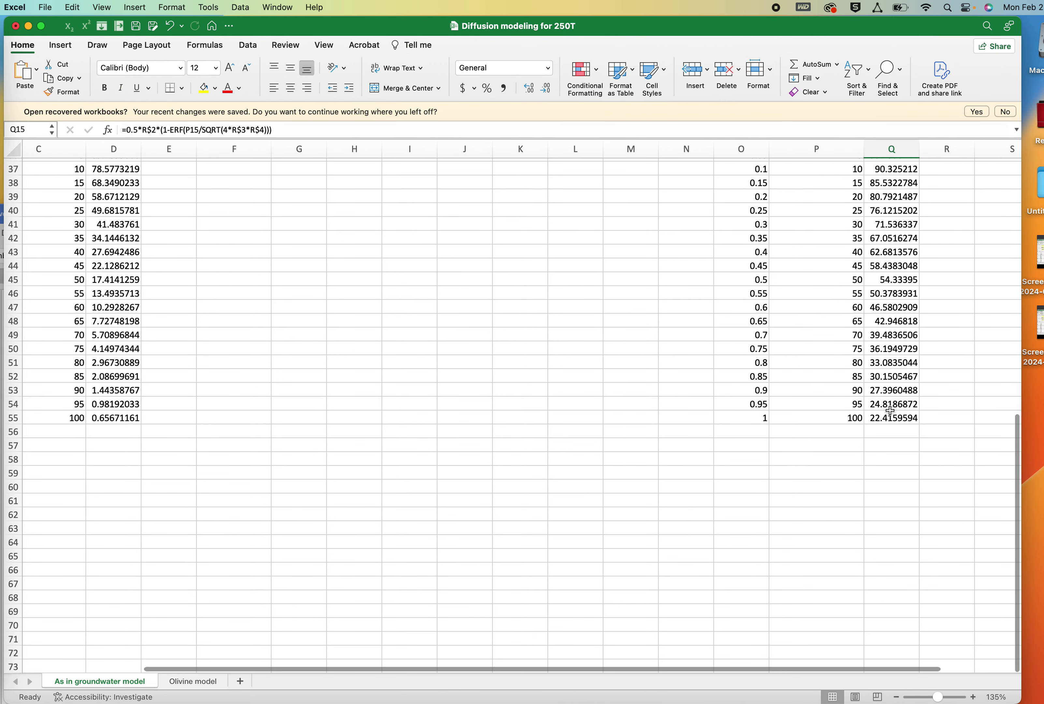
pyautogui.keyDown('shift'); pyautogui.click(890, 414); pyautogui.keyUp('shift')
pyautogui.moveTo(752, 421); pyautogui.dragTo(755, 189)
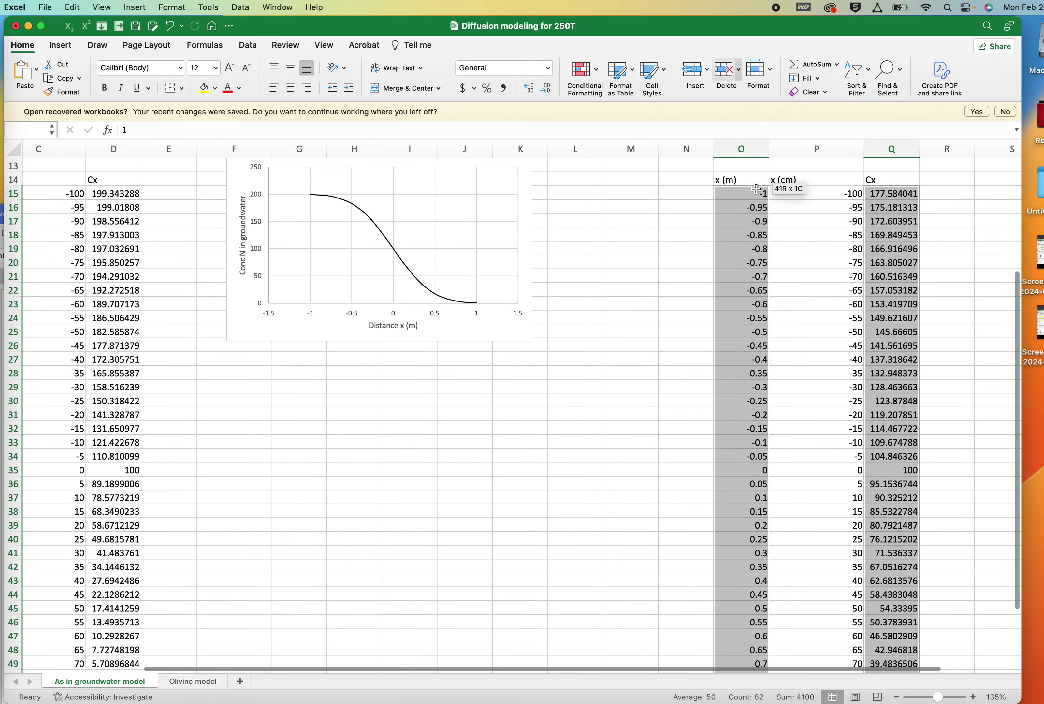
pyautogui.press('super+c')
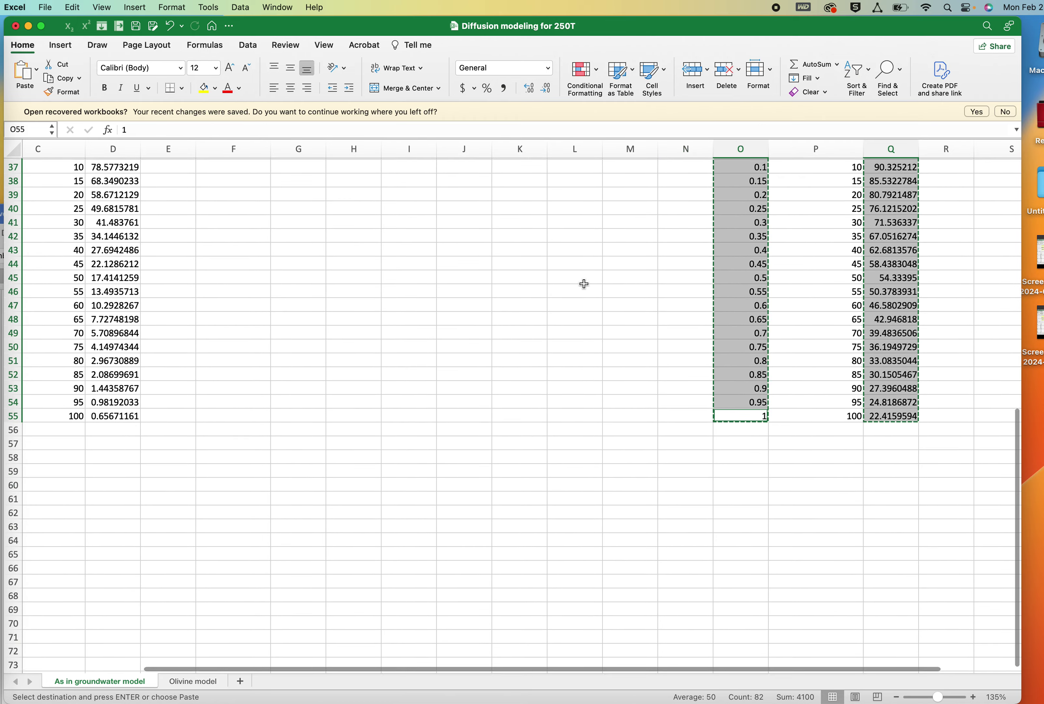
# Add the copied x (m) and Cx values to the existing chart as a second data series using Paste Special
pyautogui.scroll(10, 582, 283)
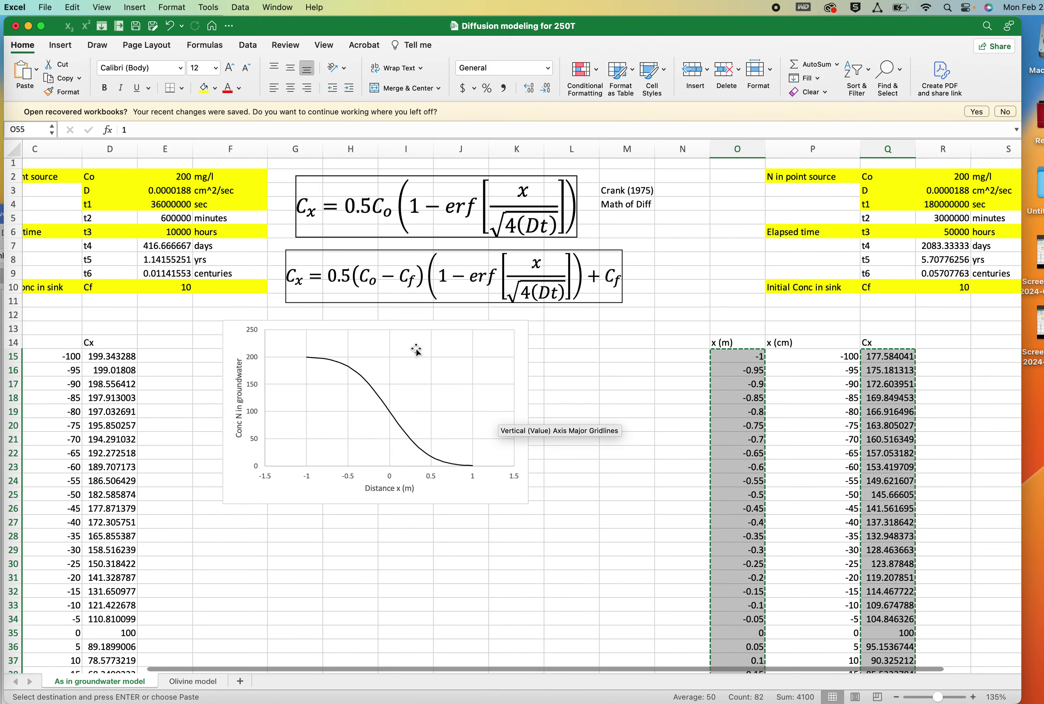
pyautogui.click(417, 348)
pyautogui.click(72, 6)
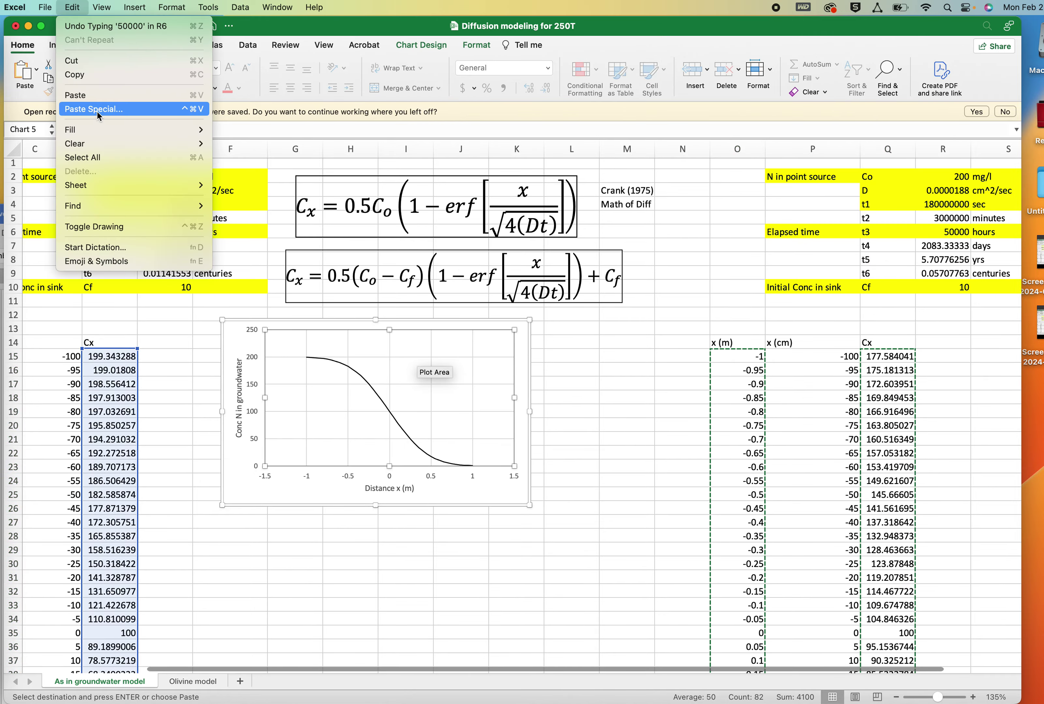
pyautogui.click(96, 109)
pyautogui.click(469, 257)
pyautogui.click(615, 295)
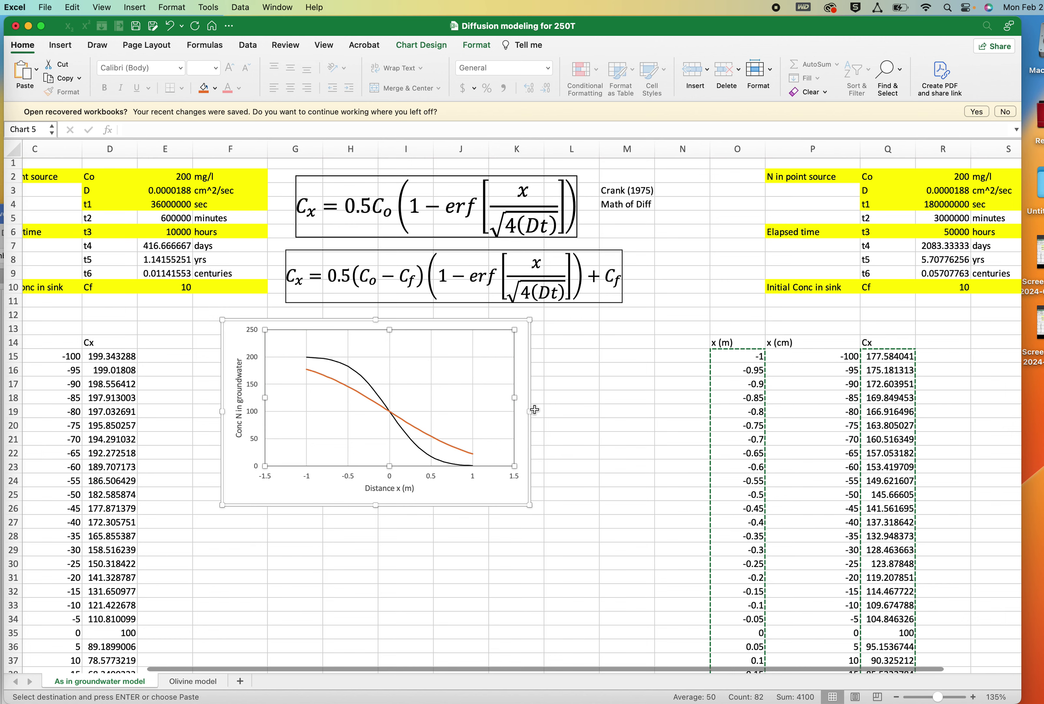
pyautogui.press('super+v')
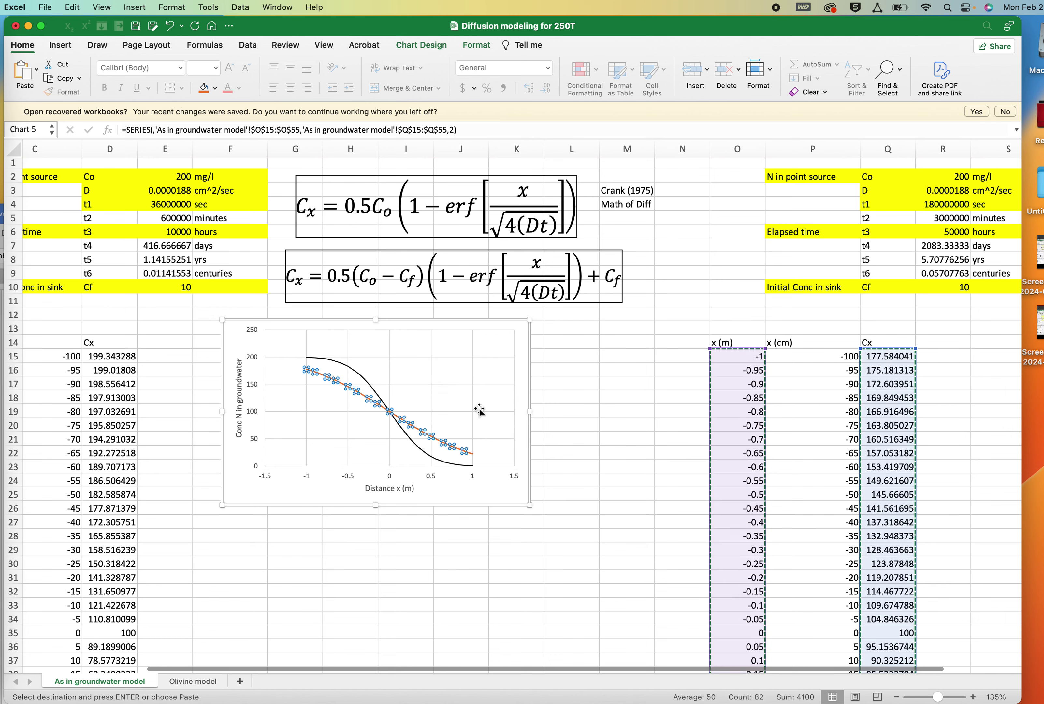
# Change the duplicated model's elapsed time in cell R6 to 2000 hours
pyautogui.hscroll(3, 479, 410)
pyautogui.hscroll(2, 479, 410)
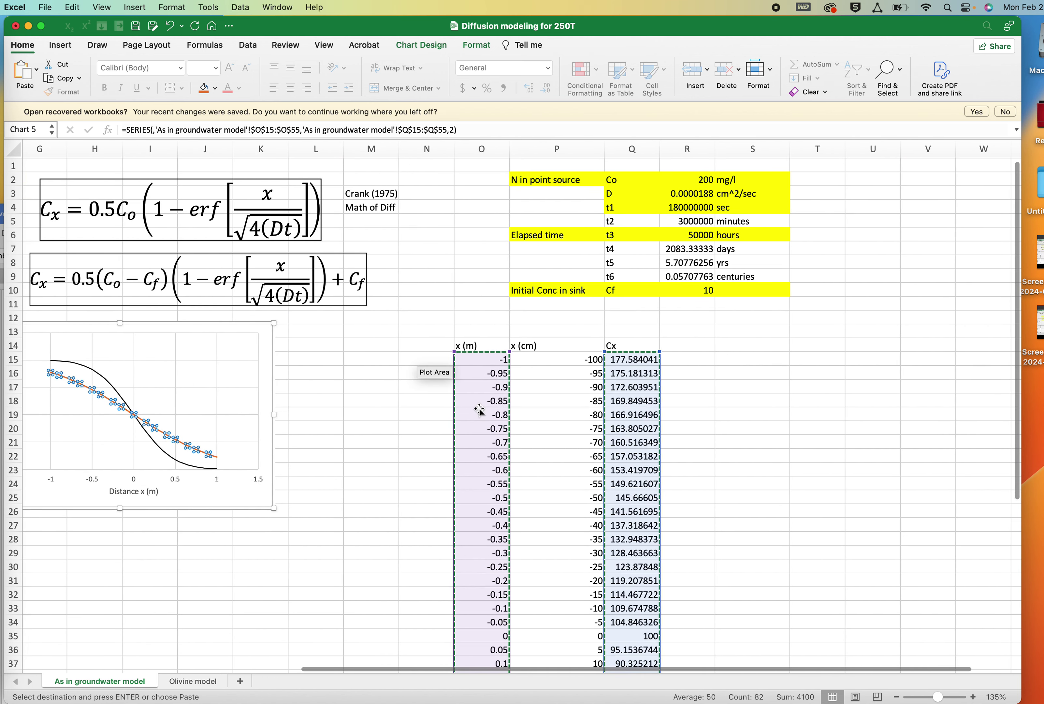
pyautogui.click(697, 236)
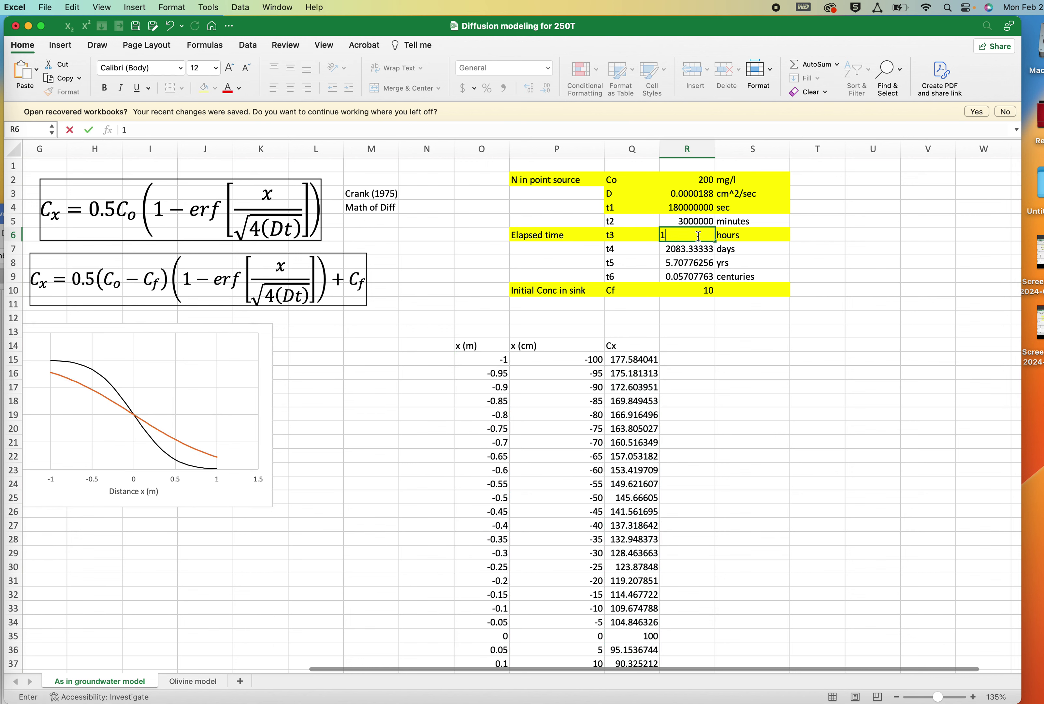
pyautogui.press('BackSpace')
pyautogui.write('2000')
pyautogui.press('Return')
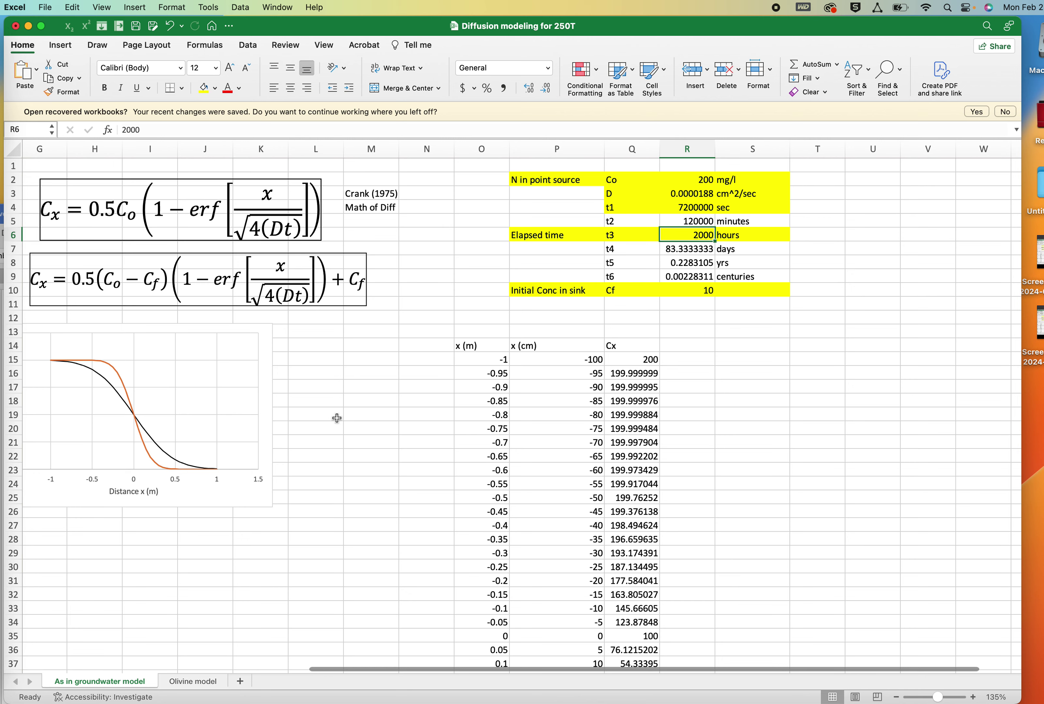
# Compare the chart's two curves around x = 0.5 m, selecting the second series and checking its source data and the duplicated model's elapsed time
pyautogui.hscroll(-2, 338, 418)
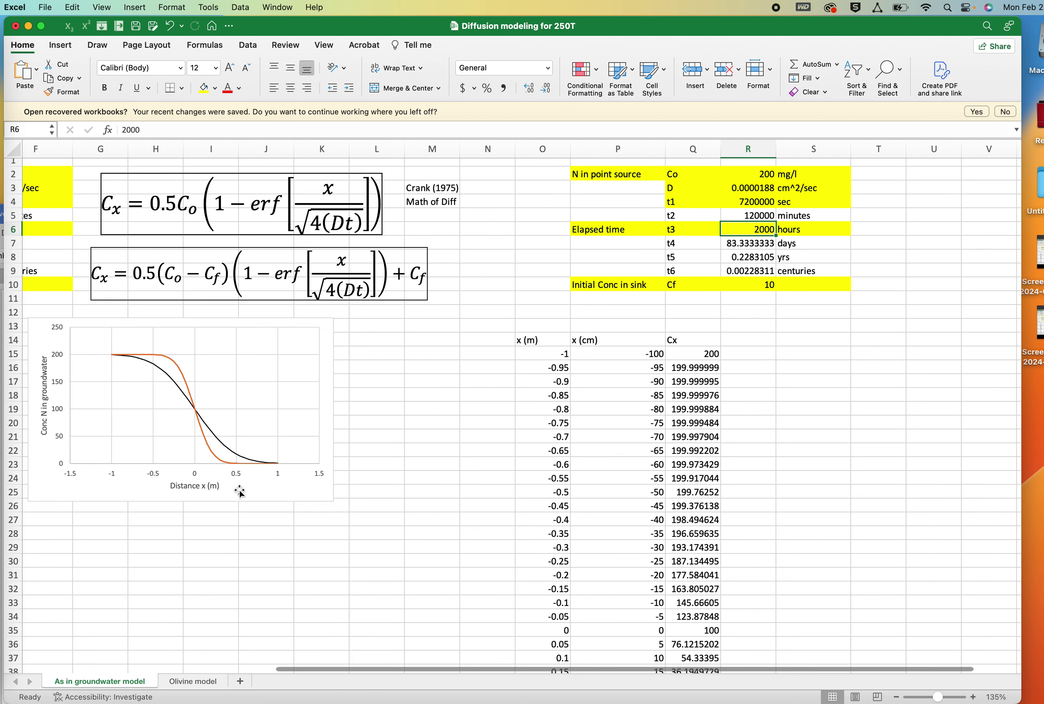
pyautogui.scroll(5, 244, 419)
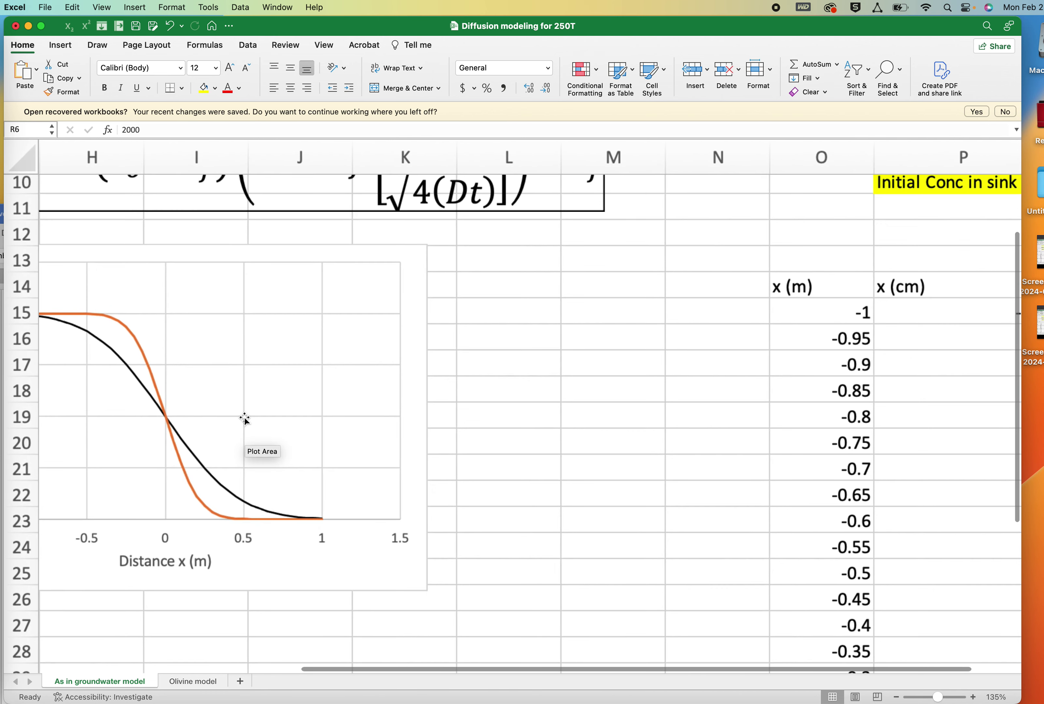
pyautogui.hscroll(-4, 244, 419)
pyautogui.hscroll(-2, 519, 524)
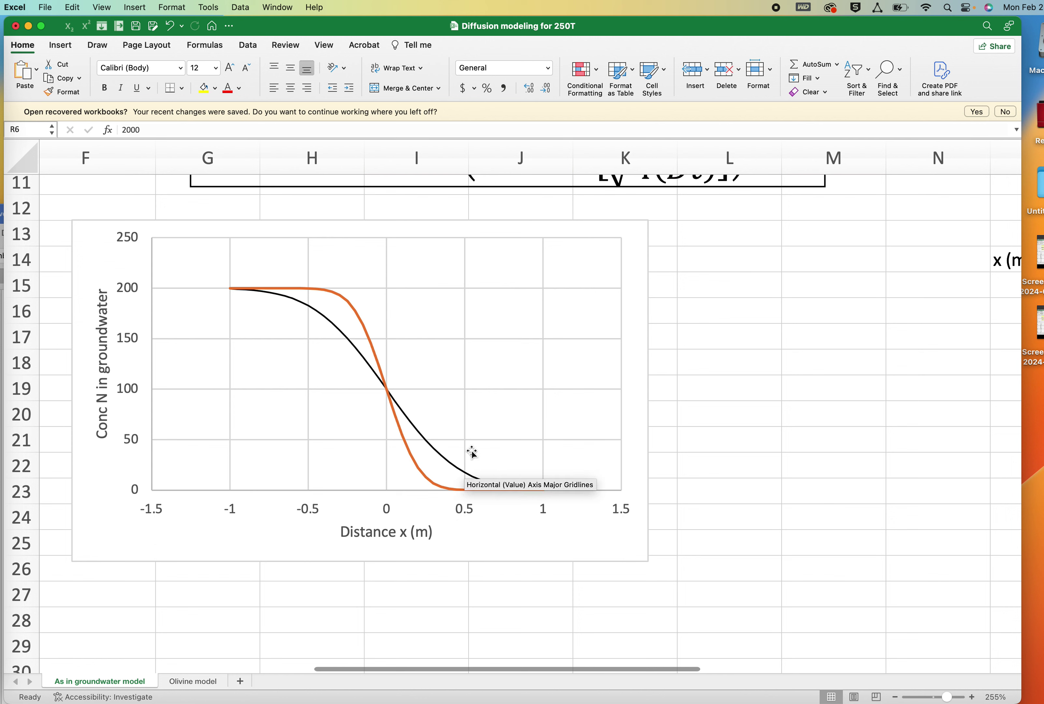
pyautogui.click(464, 490)
pyautogui.scroll(5, 464, 490)
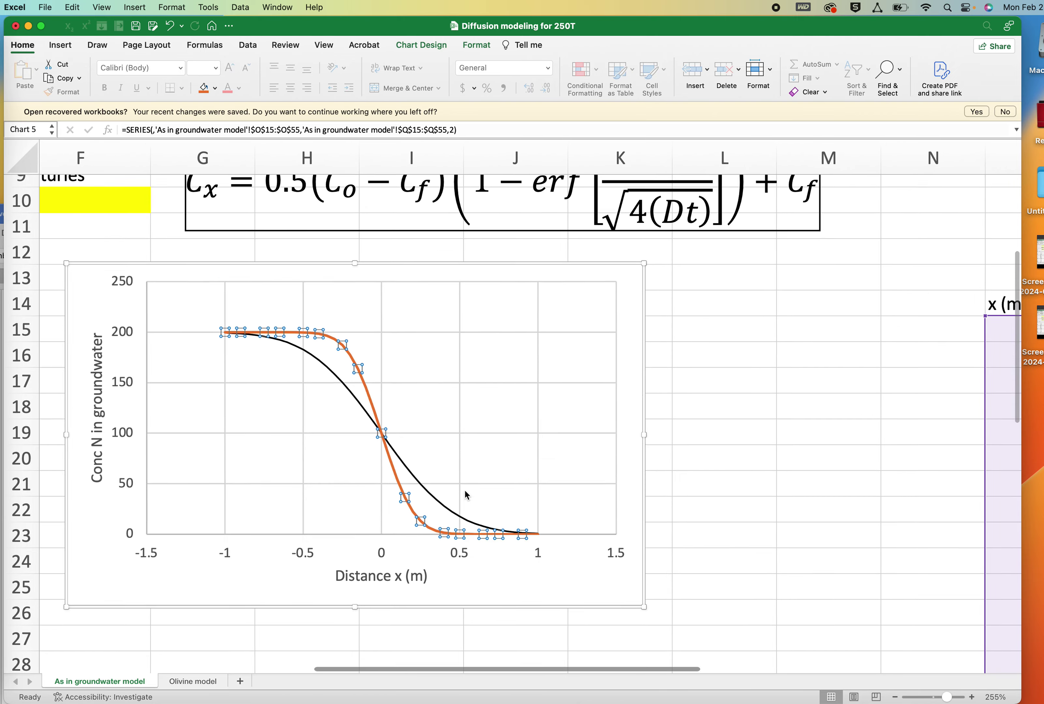
pyautogui.hscroll(10, 464, 489)
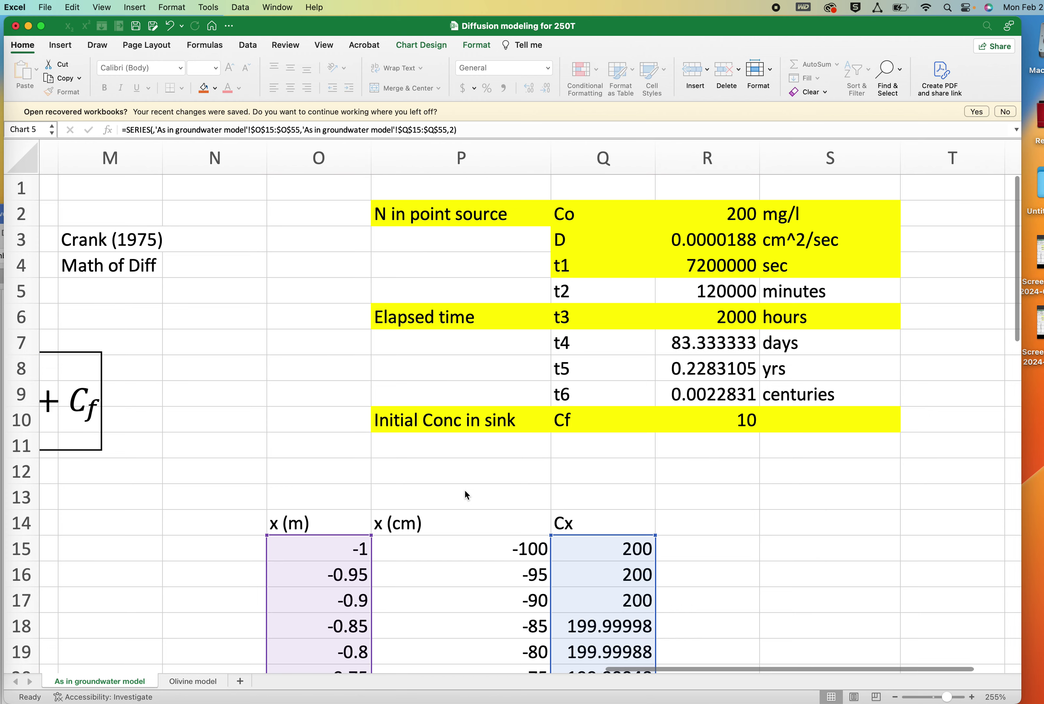
pyautogui.hscroll(-5, 464, 489)
pyautogui.hscroll(-3, 456, 491)
pyautogui.scroll(-6, 456, 491)
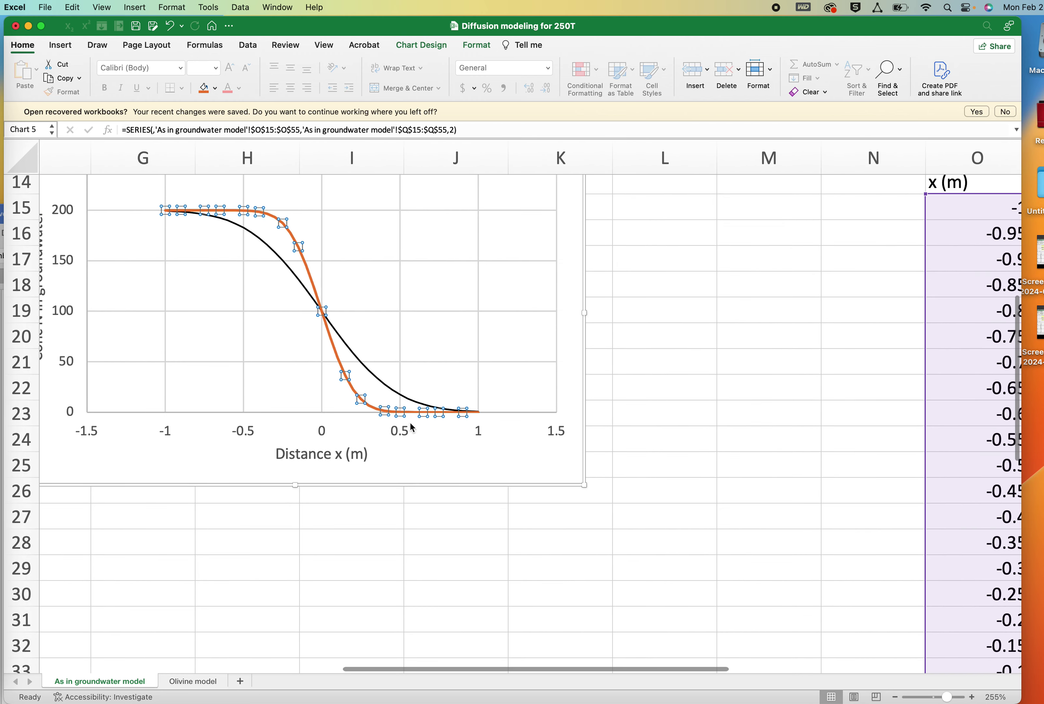
# Inspect the first series' point at x = 0.5 m and the original model's parameters, including the diffusion coefficient D in cell E3
pyautogui.click(403, 404)
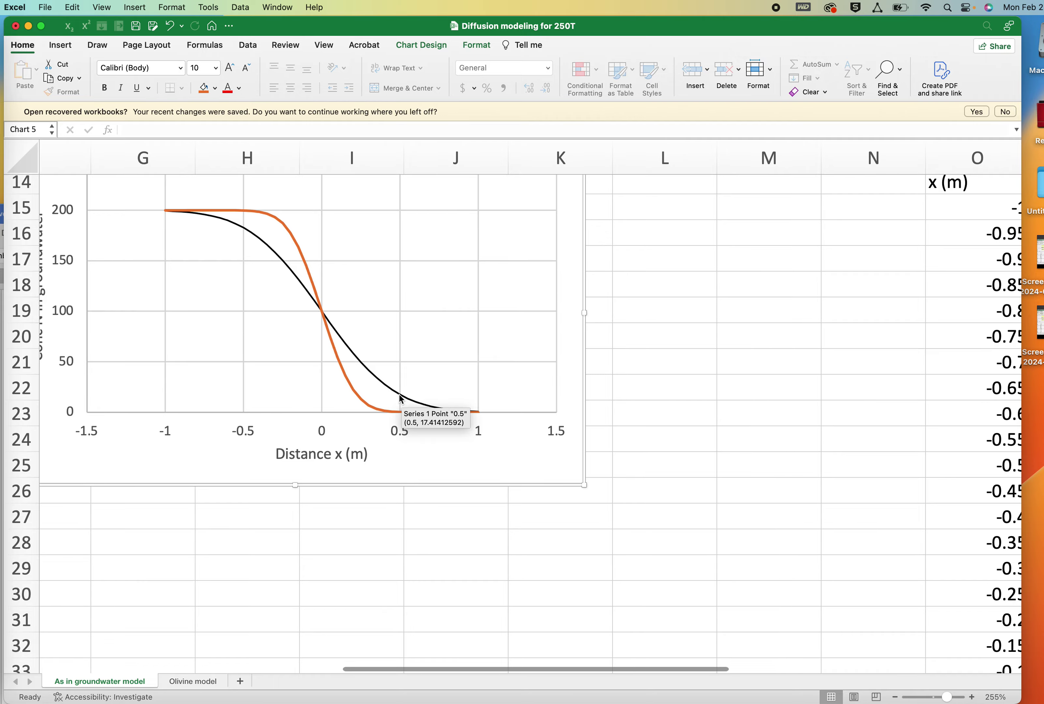
pyautogui.scroll(5, 399, 394)
pyautogui.hscroll(-5, 398, 395)
pyautogui.scroll(5, 399, 394)
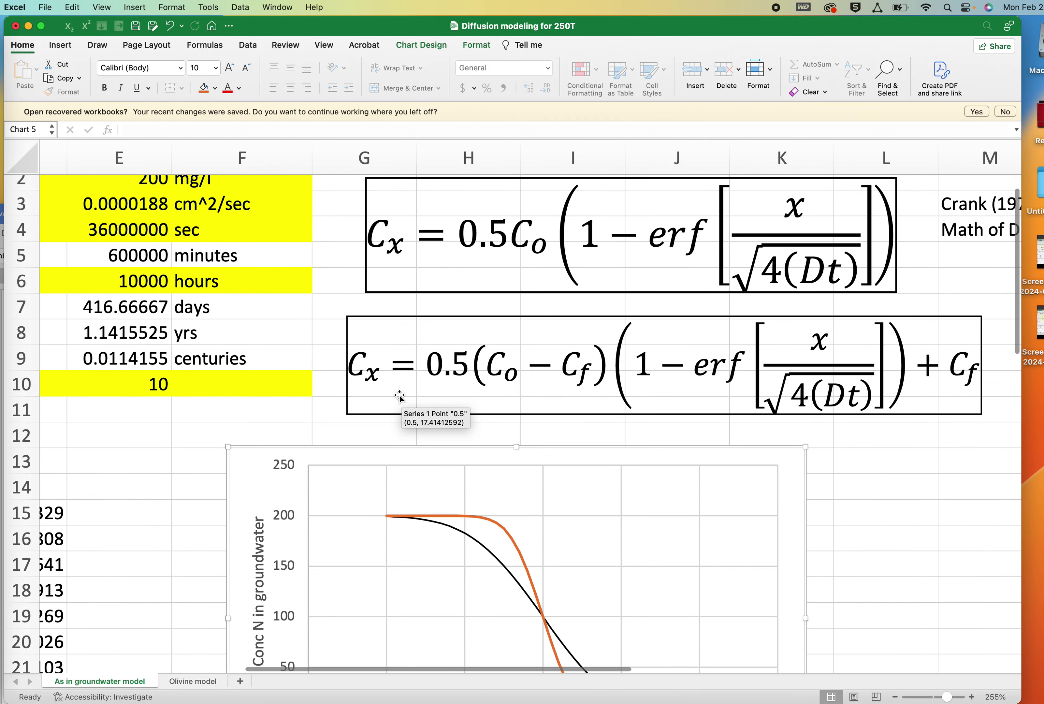
pyautogui.scroll(-5, 624, 401)
pyautogui.hscroll(-2, 624, 401)
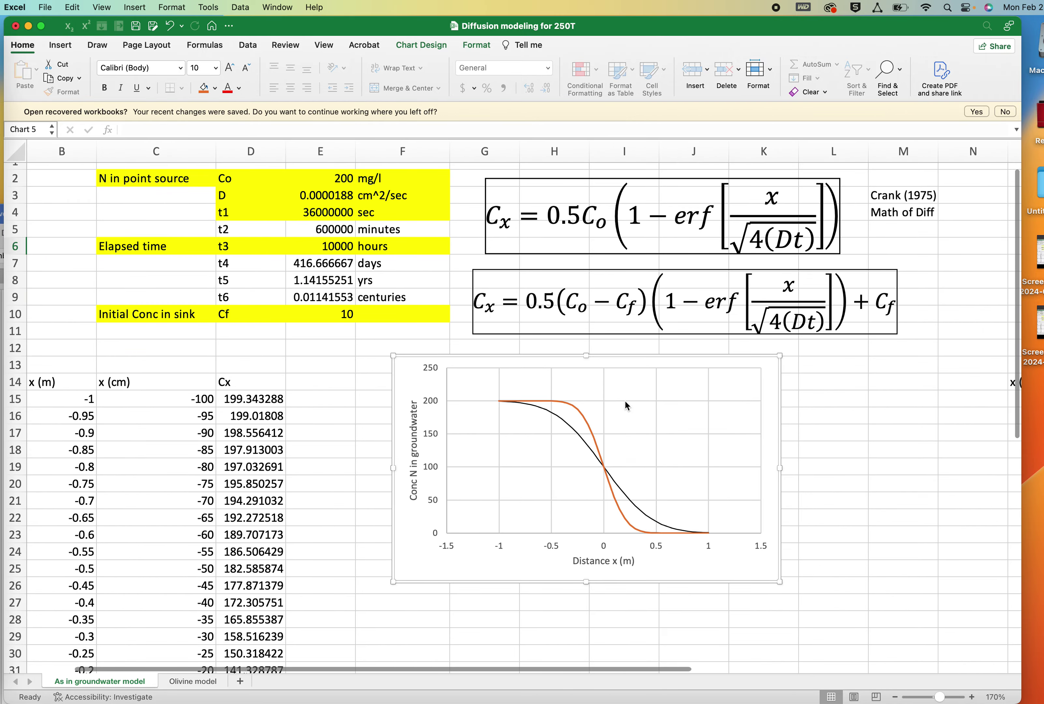
pyautogui.scroll(1, 627, 404)
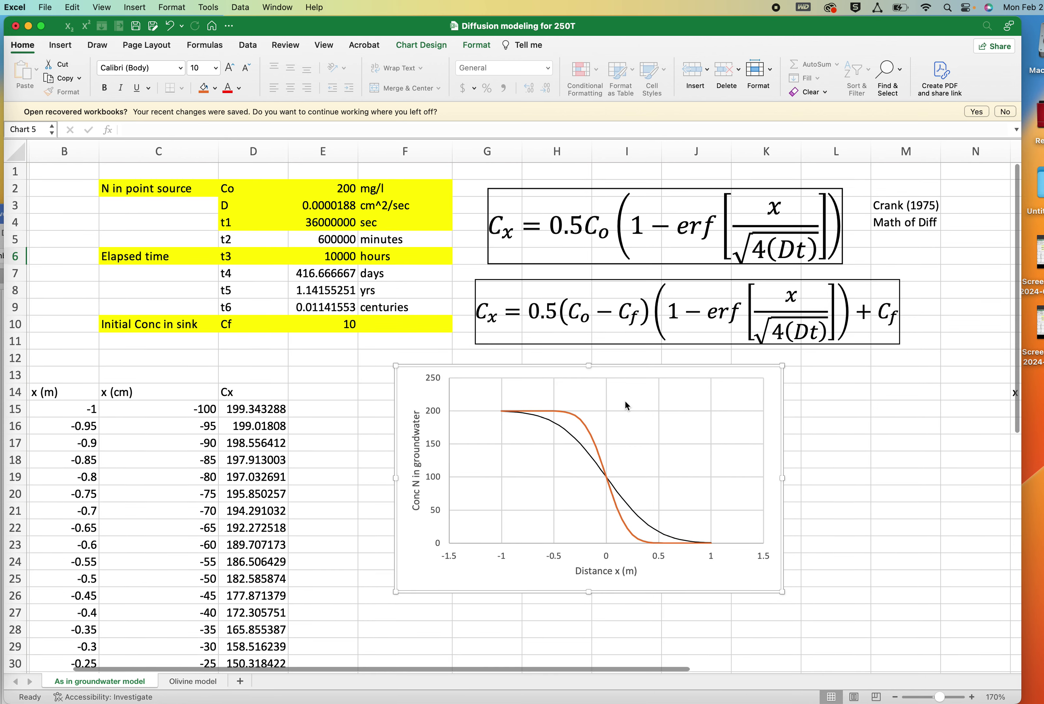
pyautogui.scroll(-2, 724, 428)
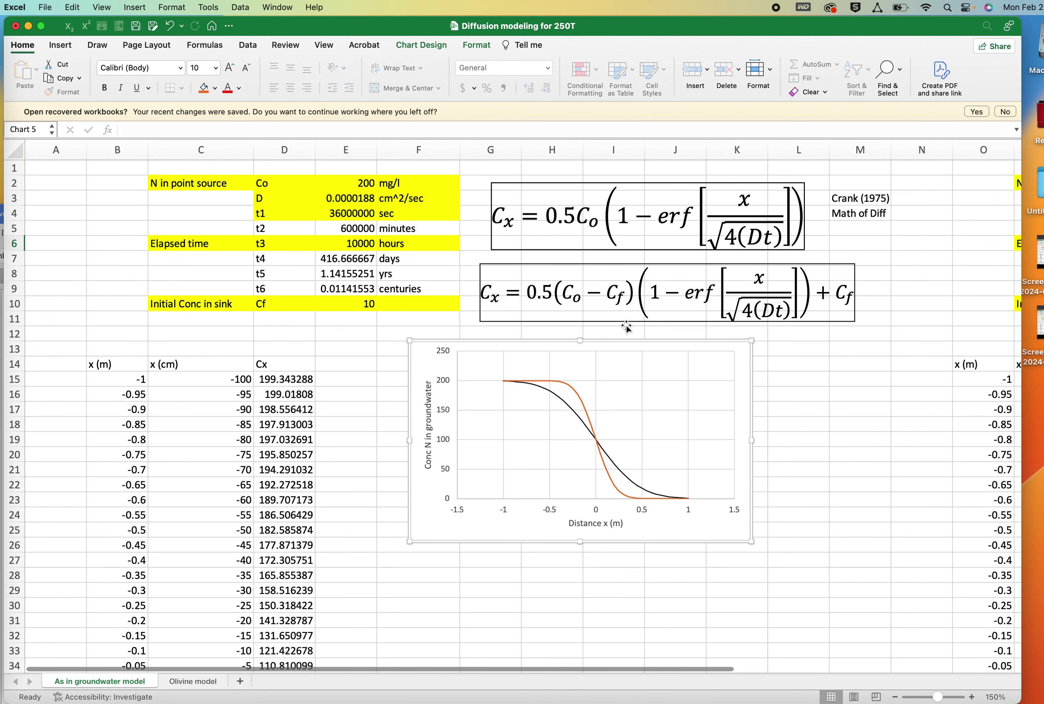
pyautogui.moveTo(567, 395)
pyautogui.click(357, 198)
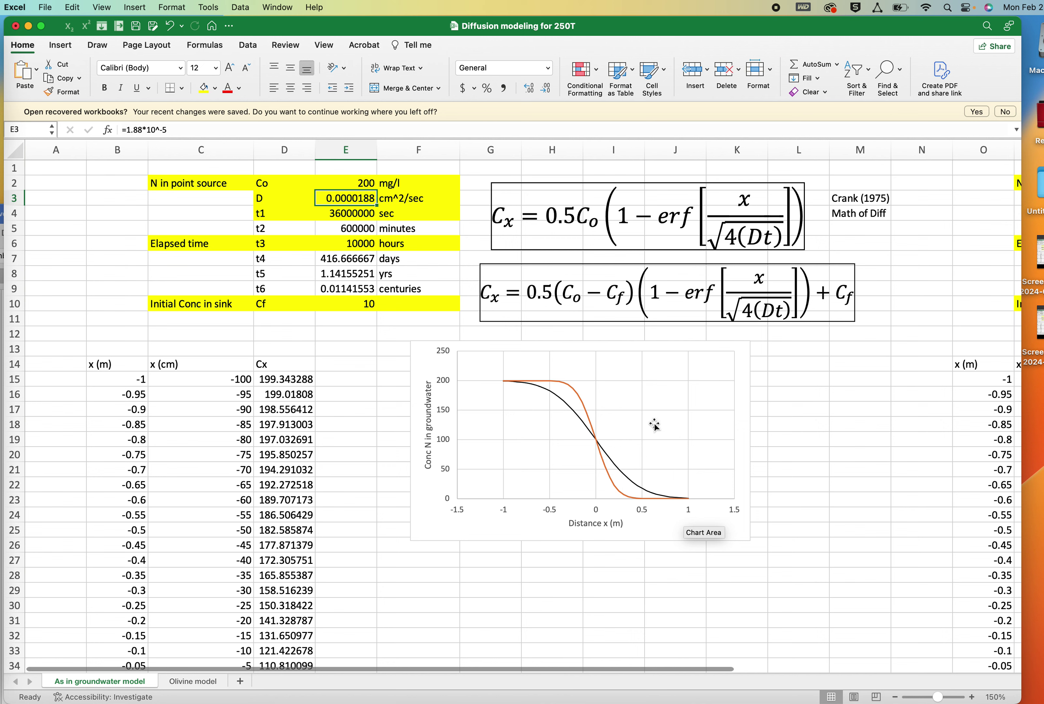